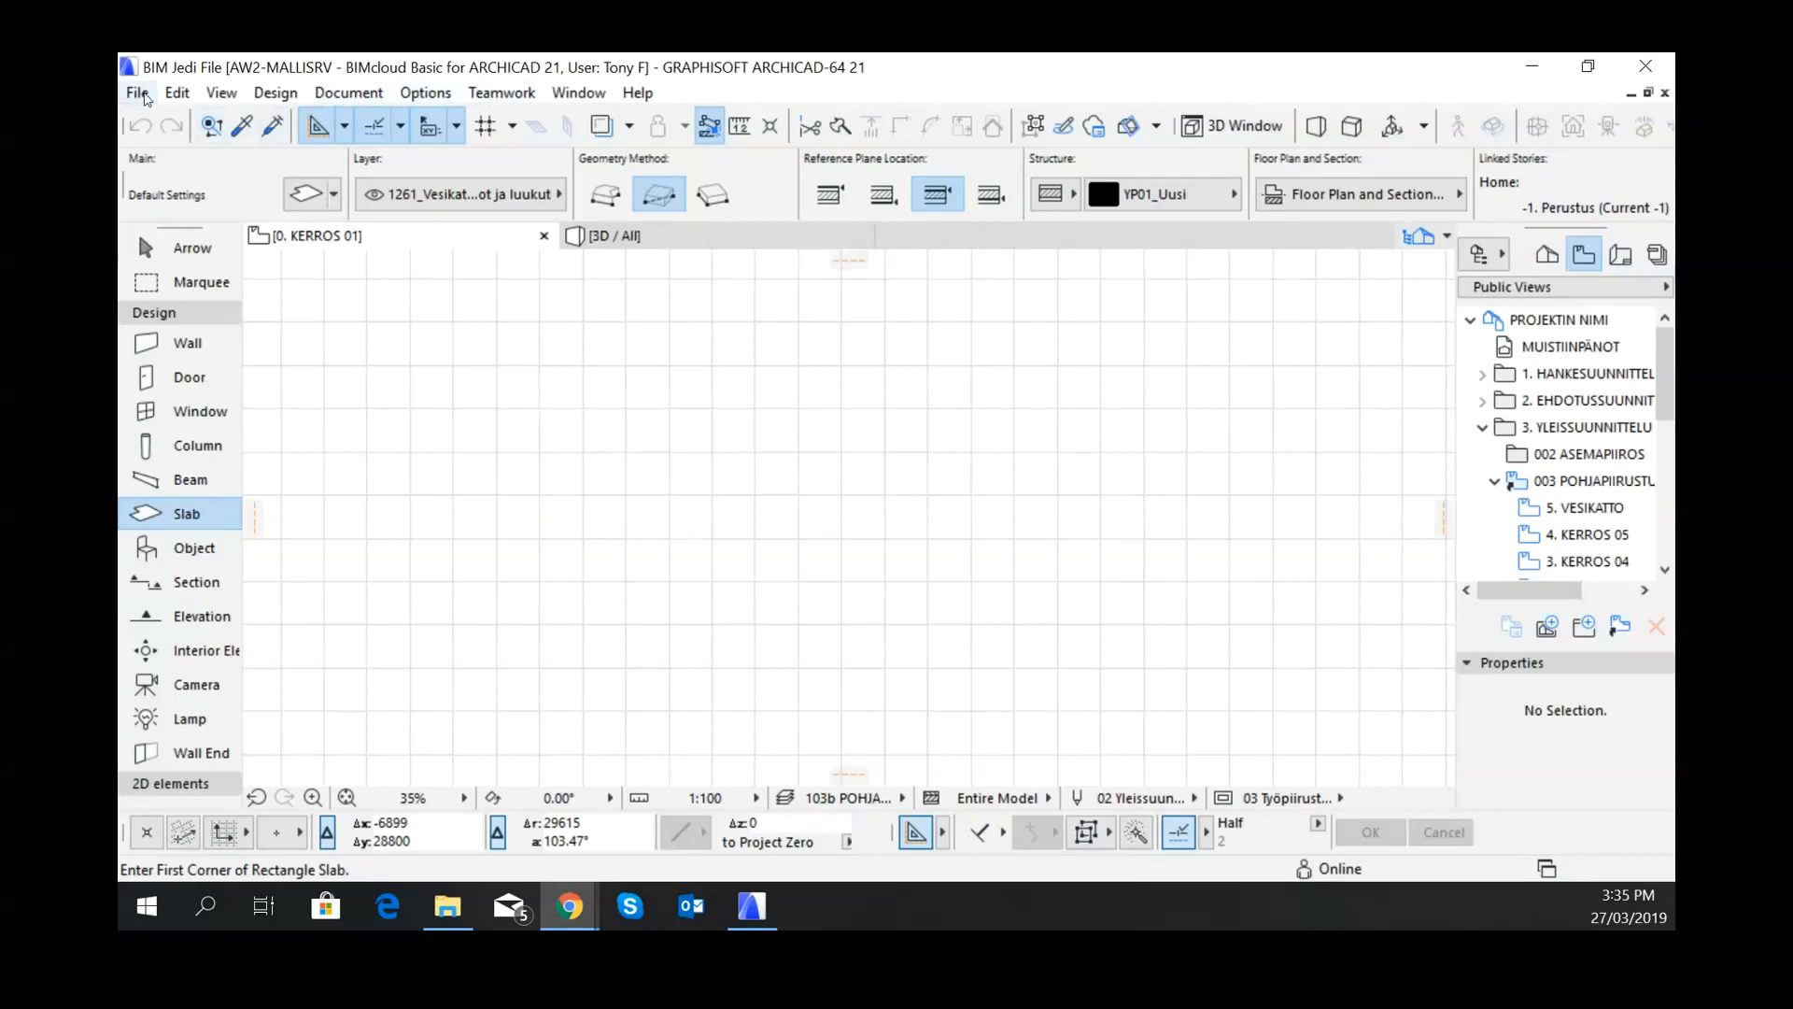
Step: Open the Library Manager and inspect the AW2 Custom Library and Kirjasto 21 entries among the project's libraries
left_click(138, 96)
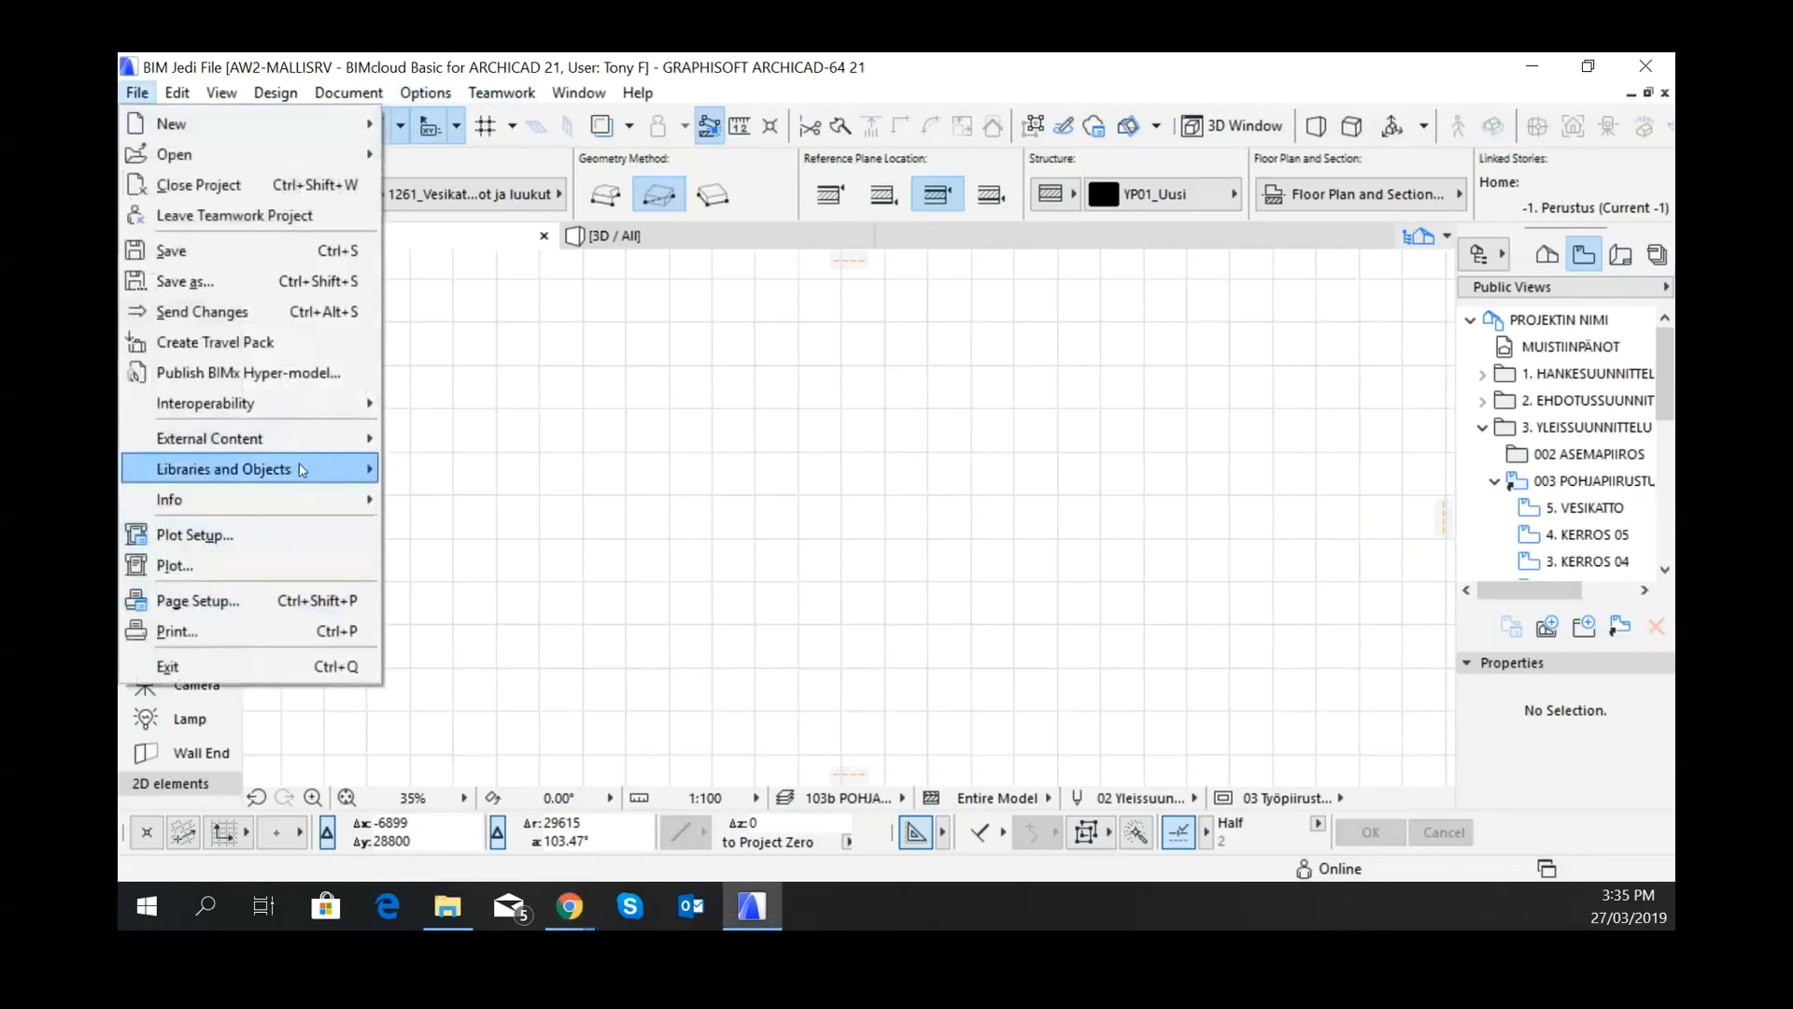
mouse_move(301, 470)
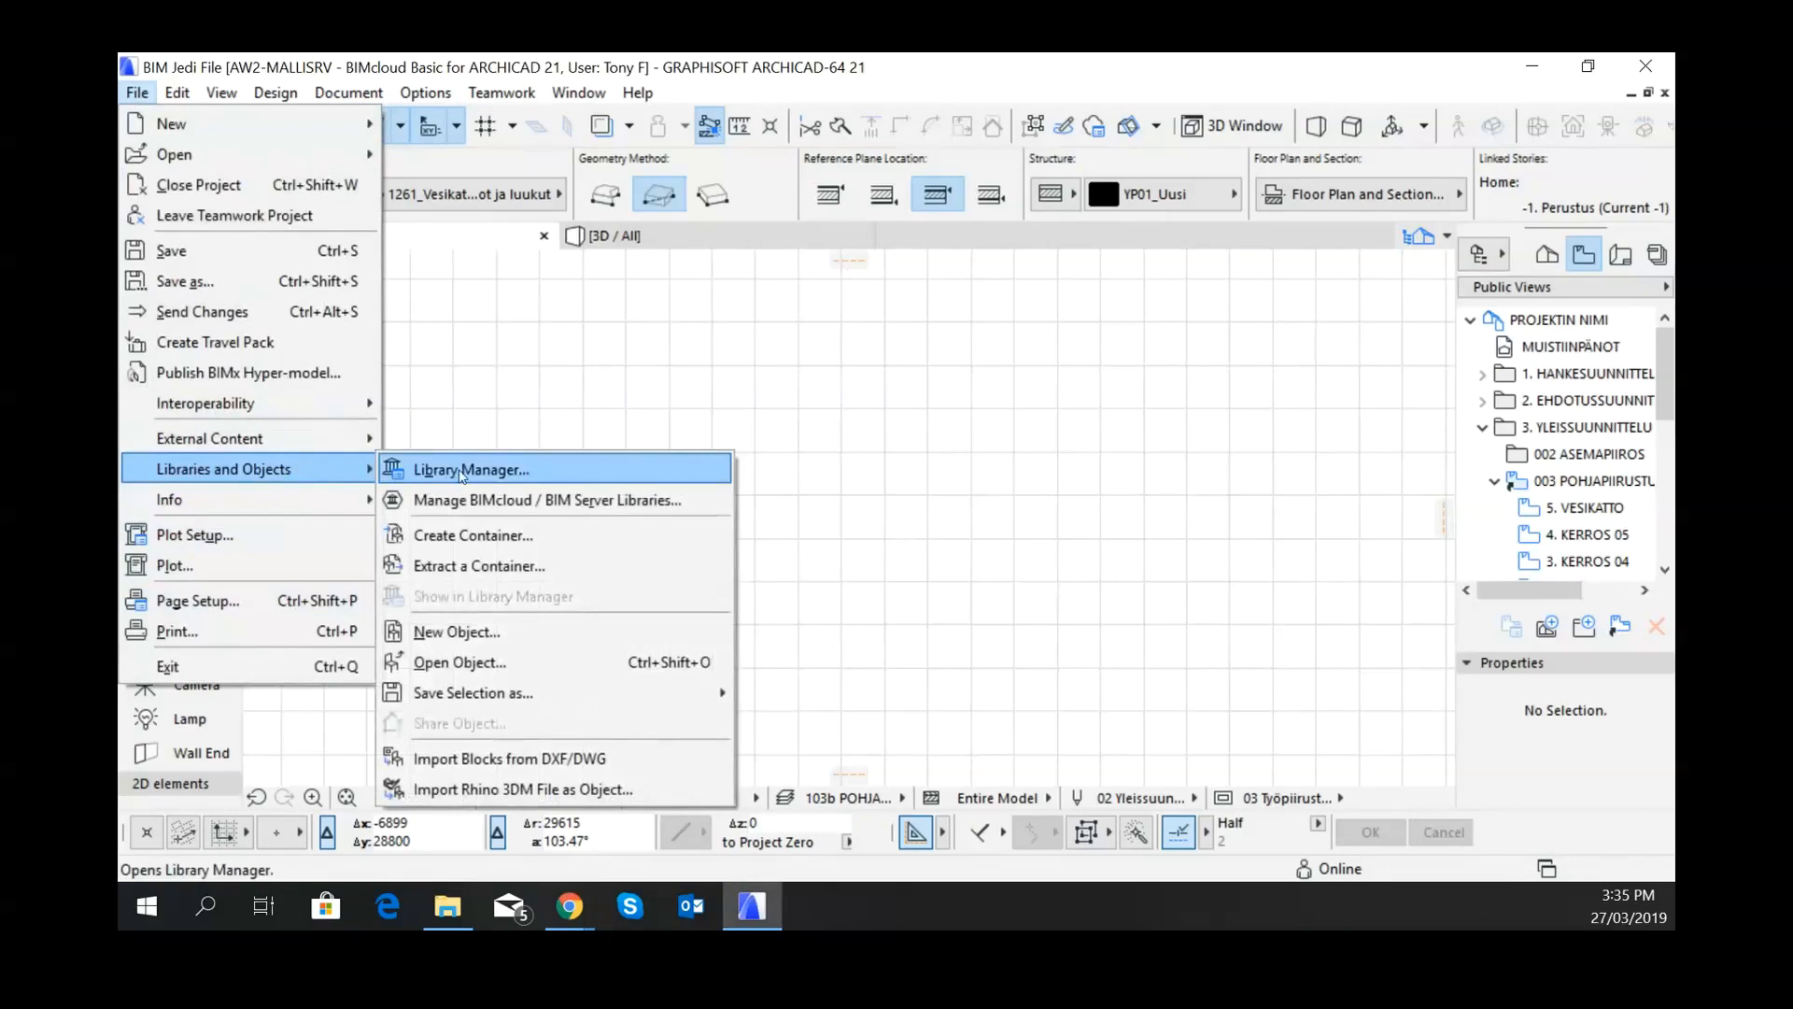
left_click(463, 472)
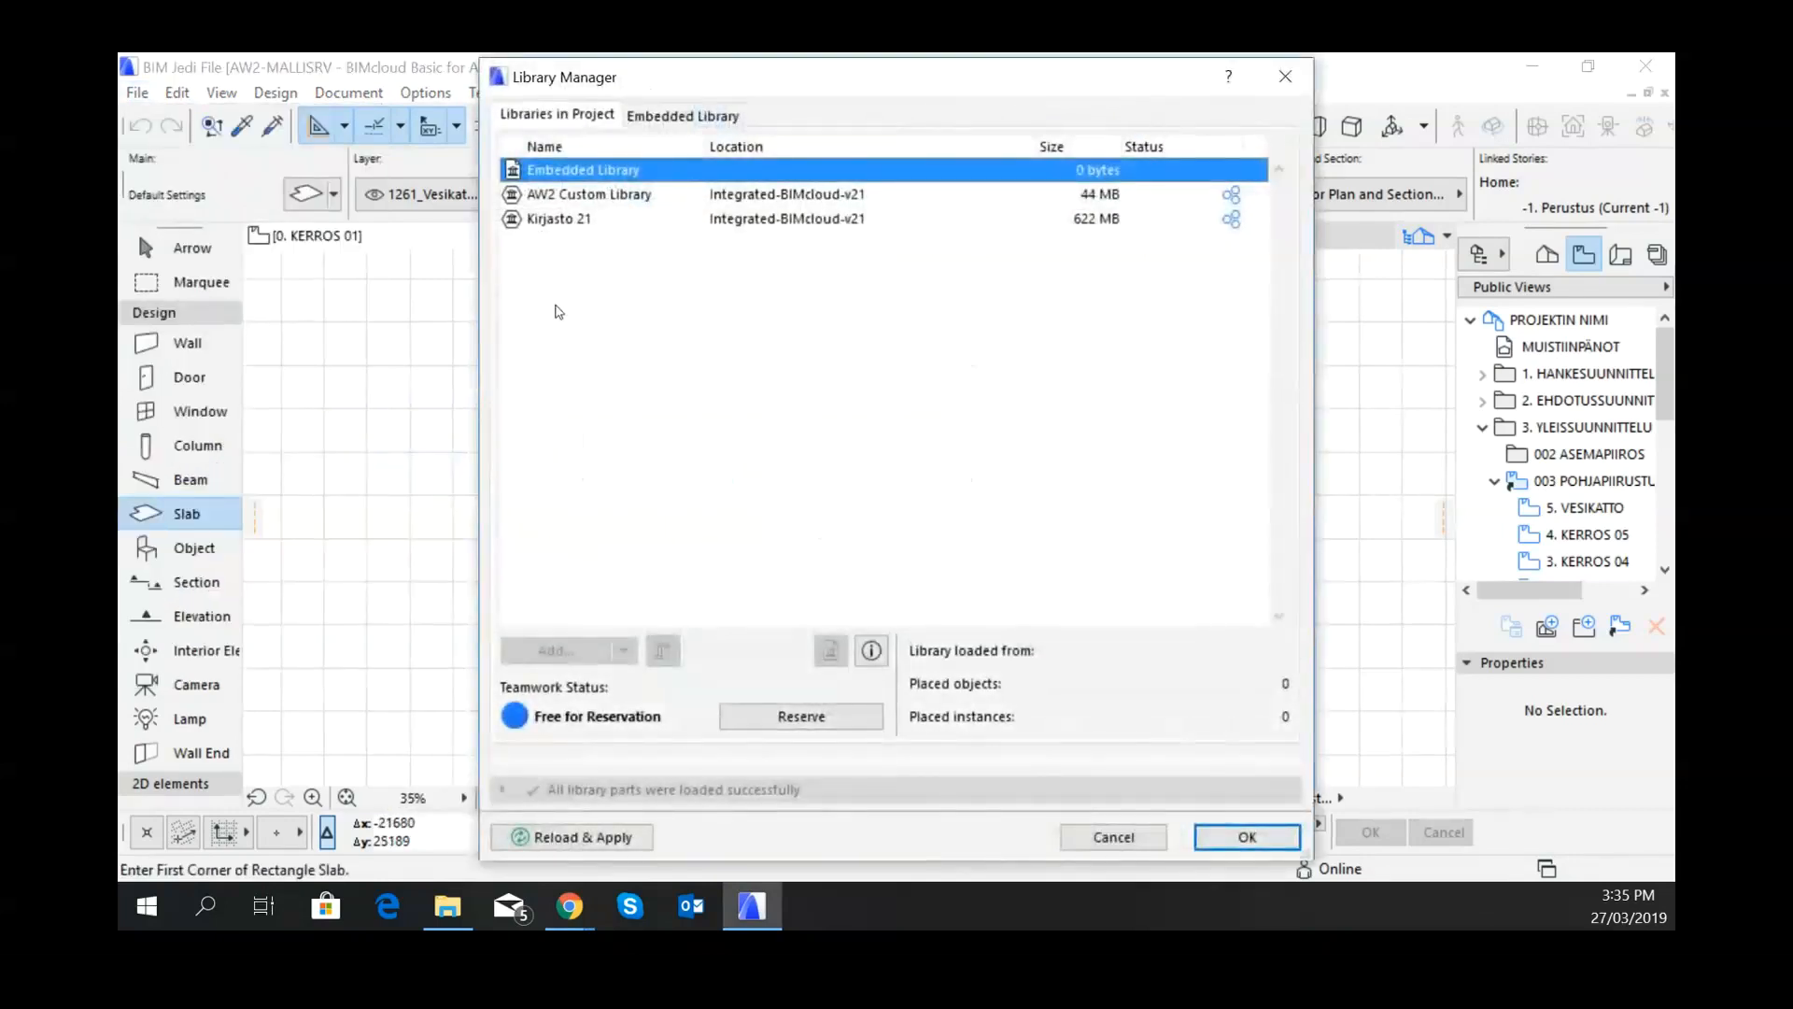
left_click(620, 196)
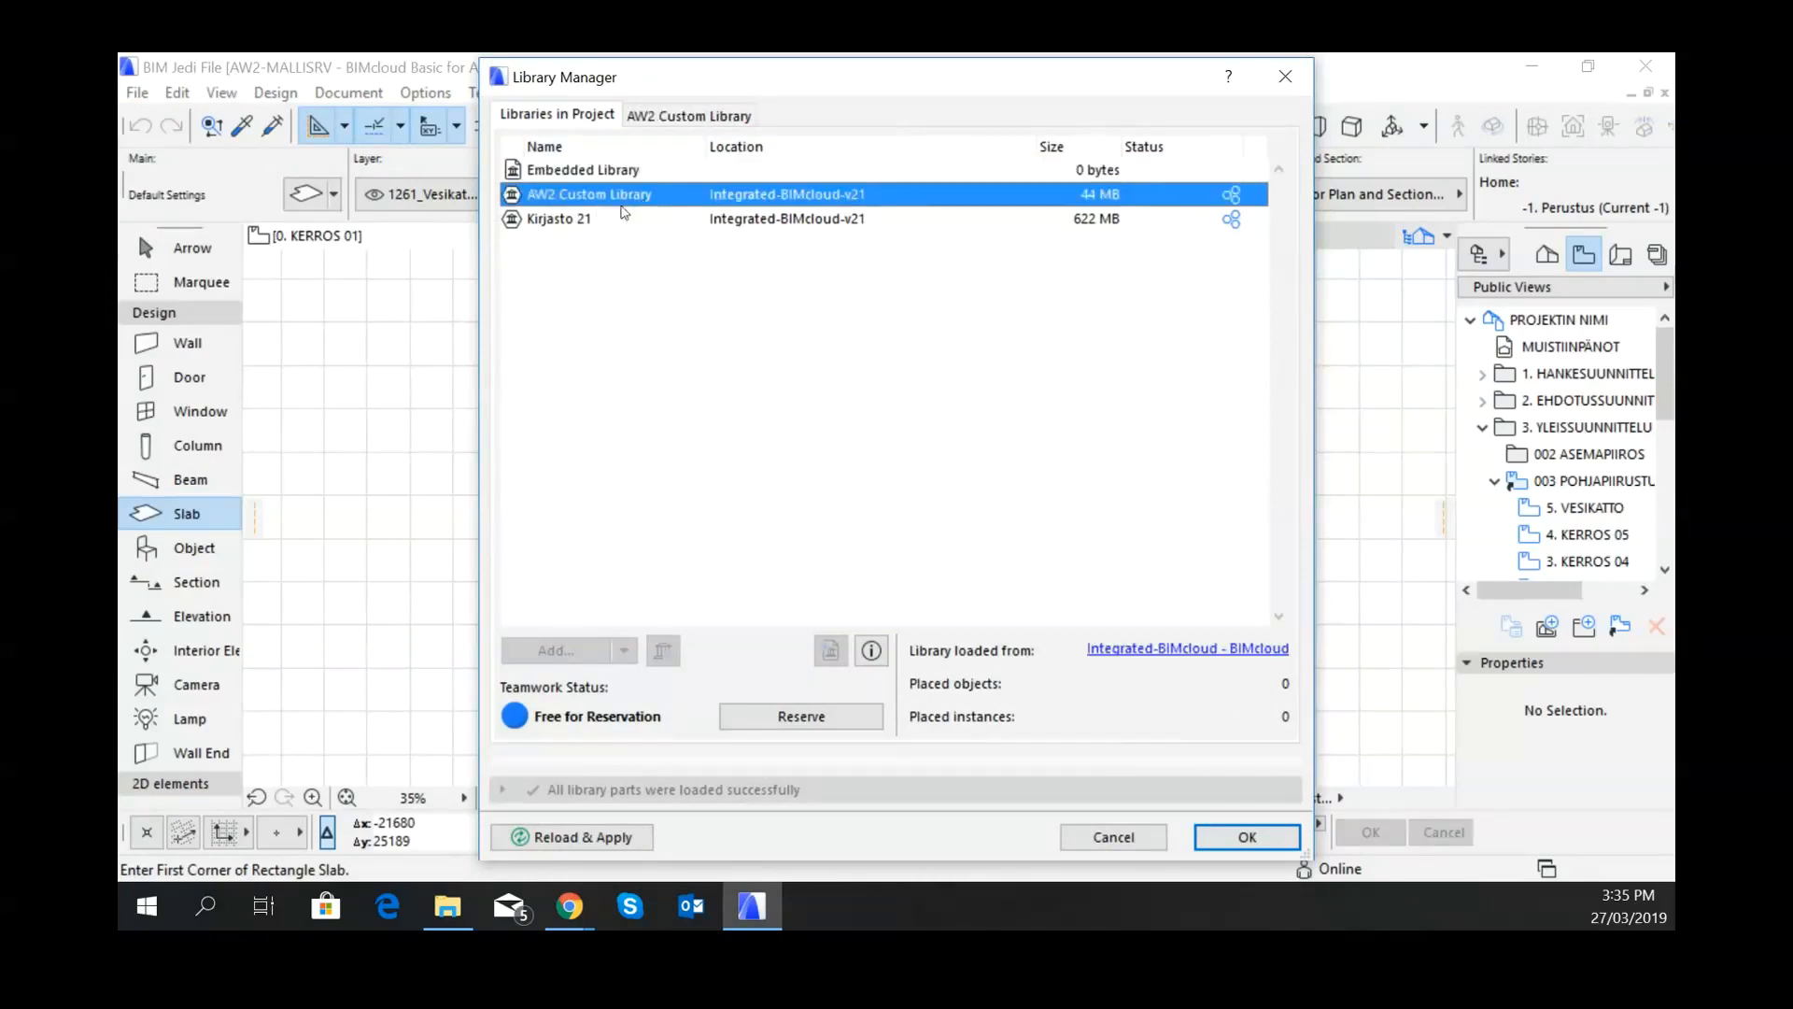
left_click(581, 224)
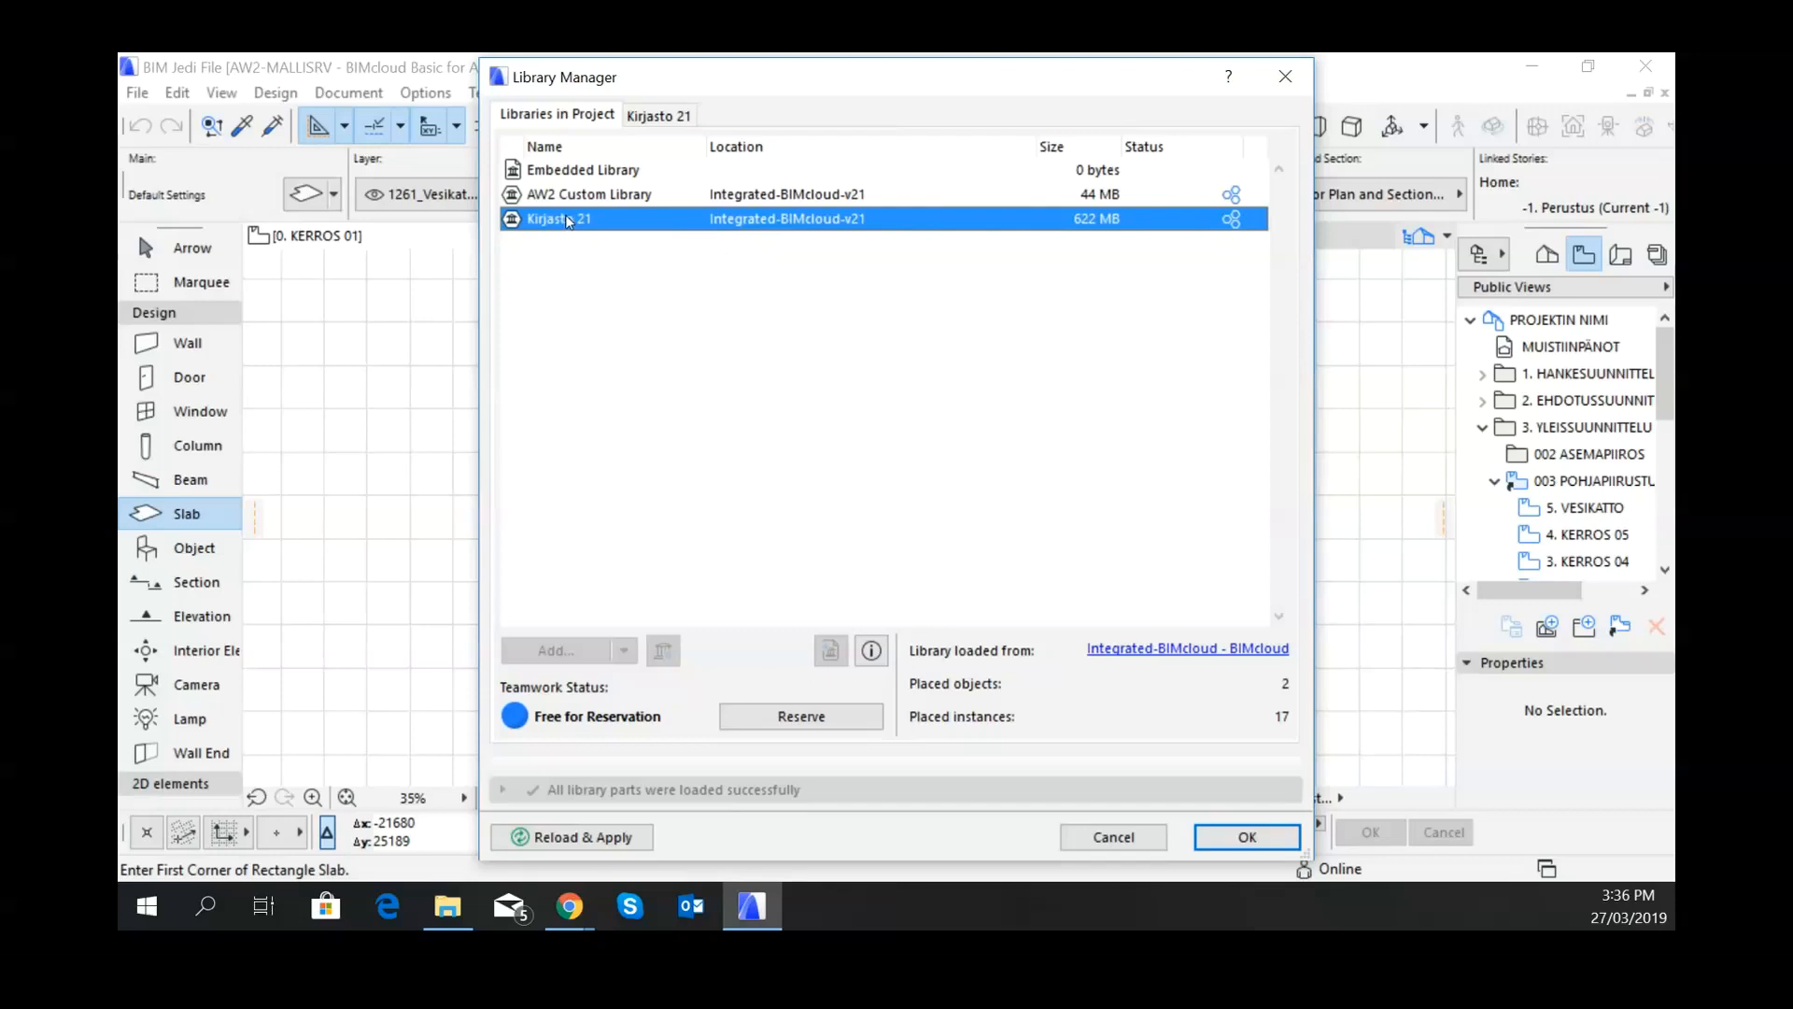
left_click(588, 197)
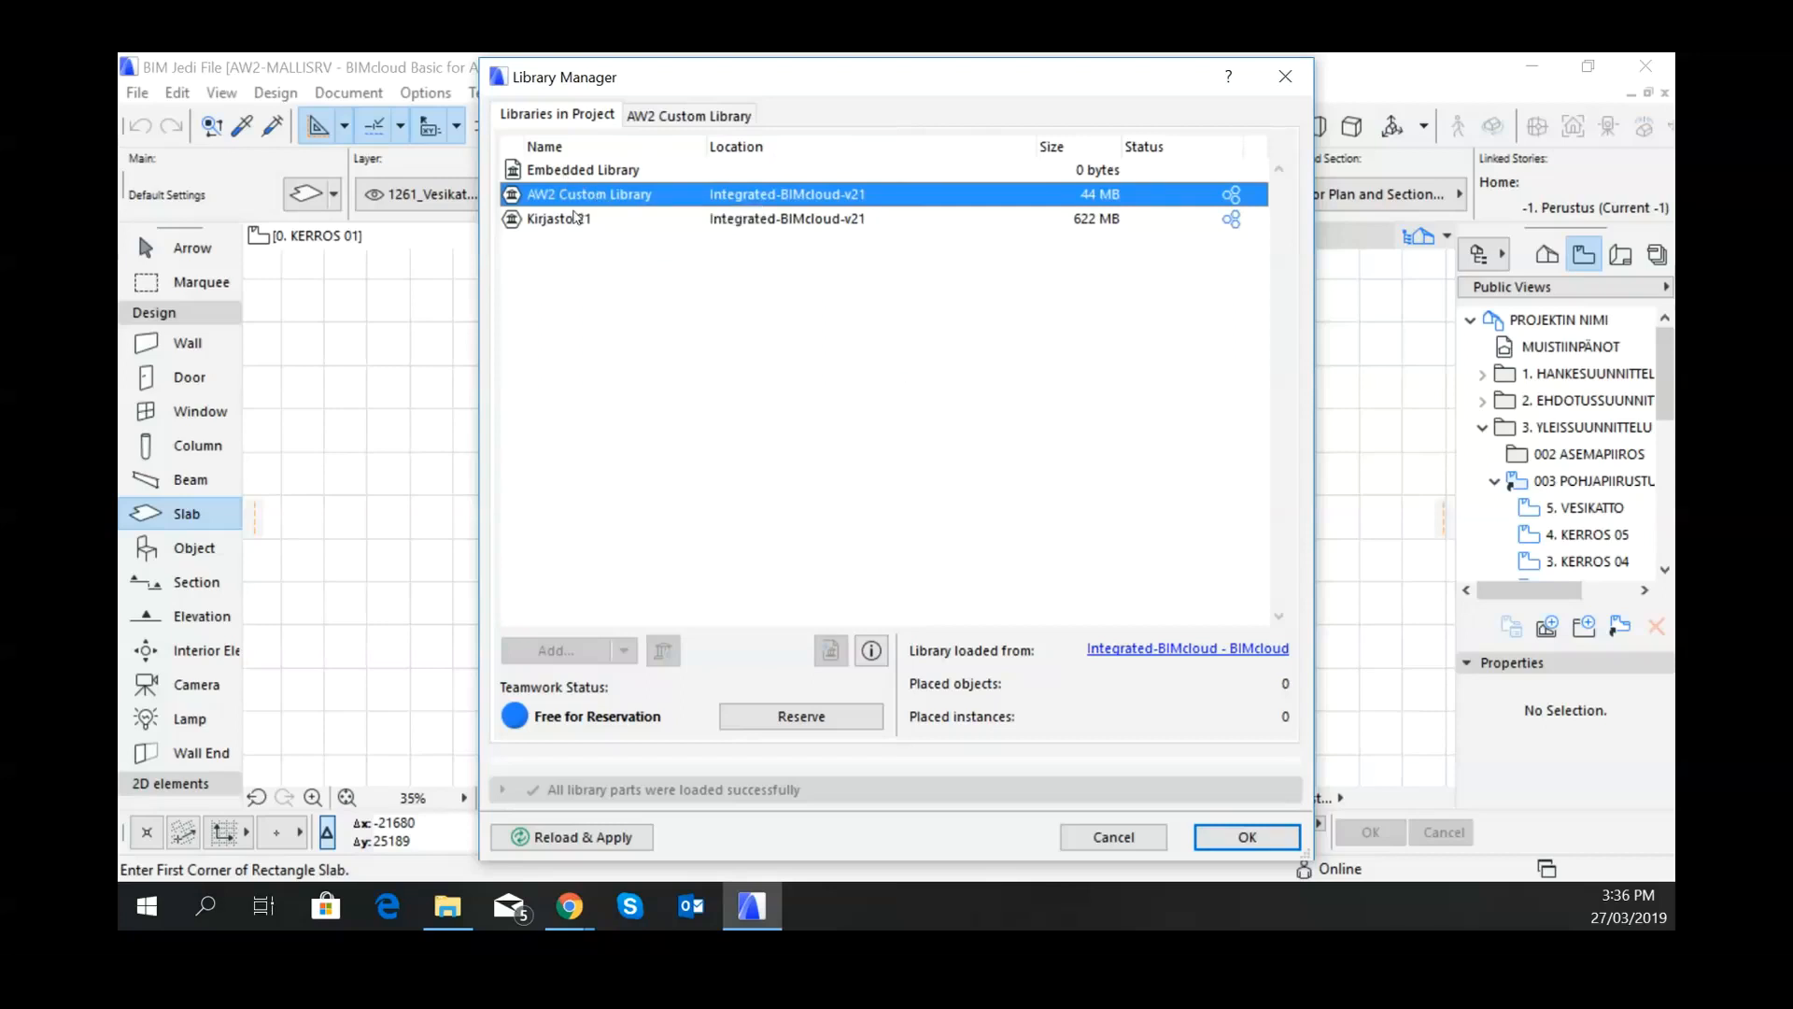
left_click(580, 255)
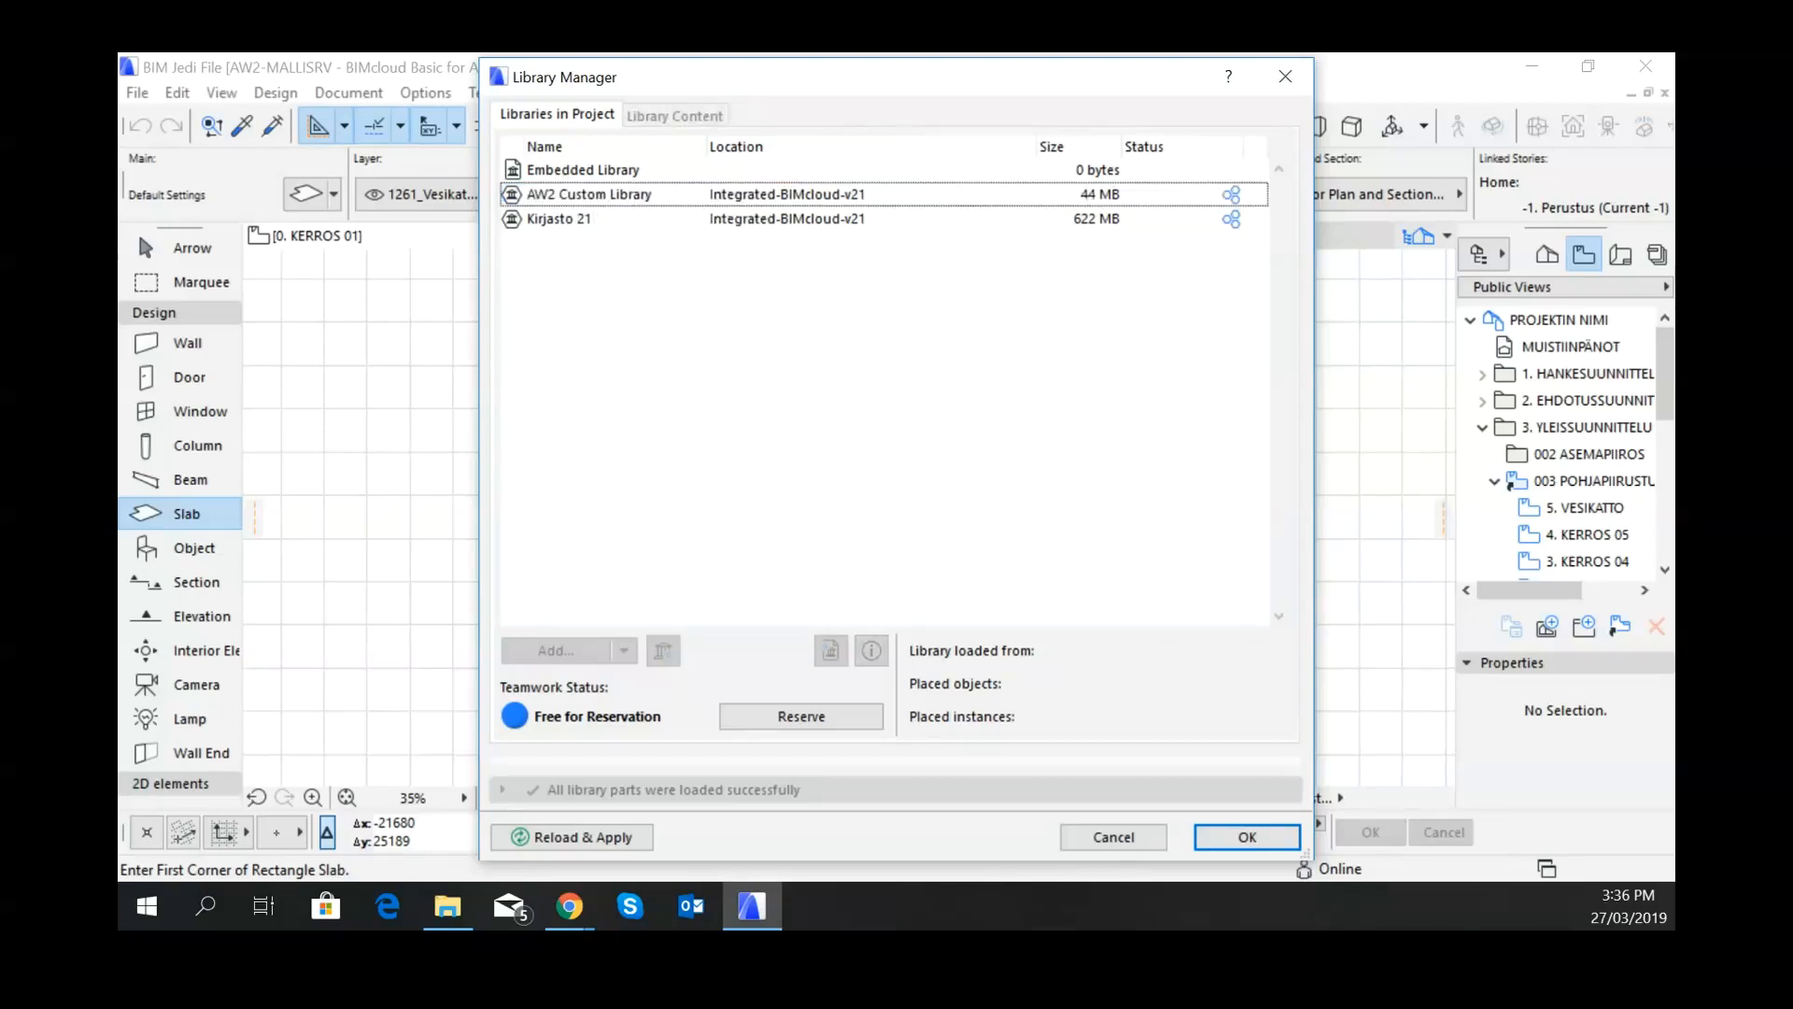
key("super+e")
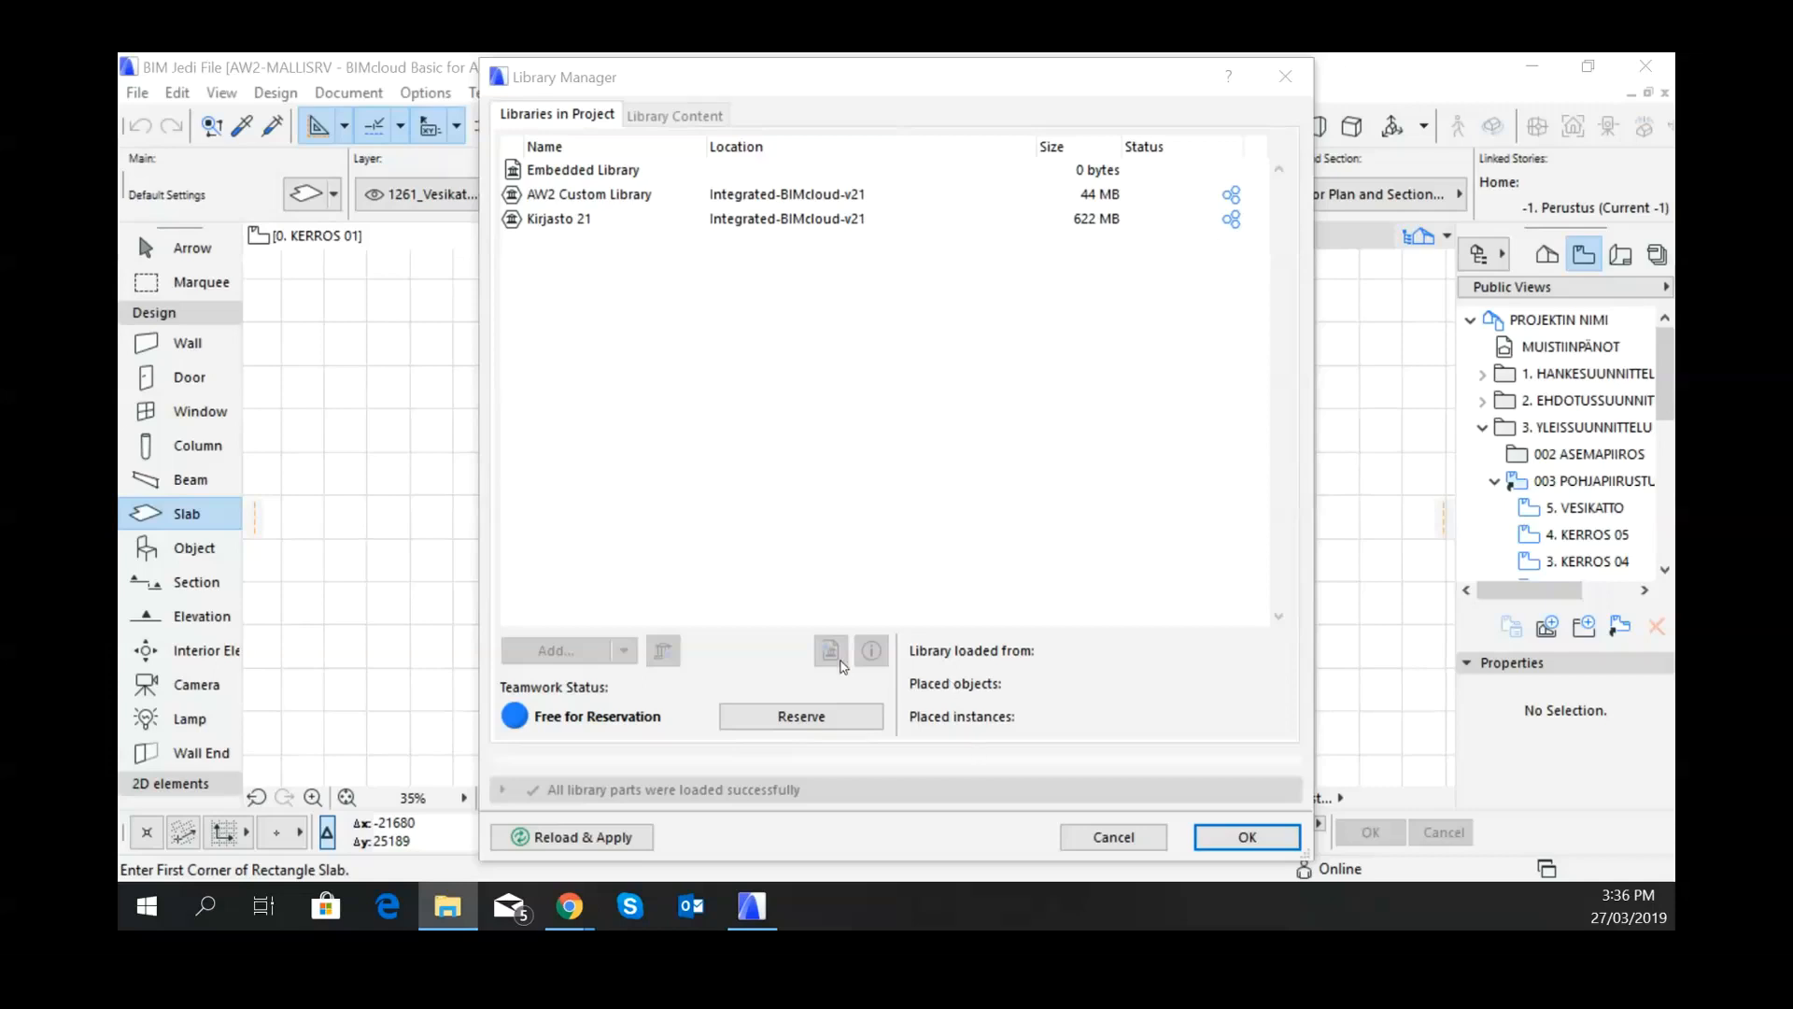
left_click(618, 198)
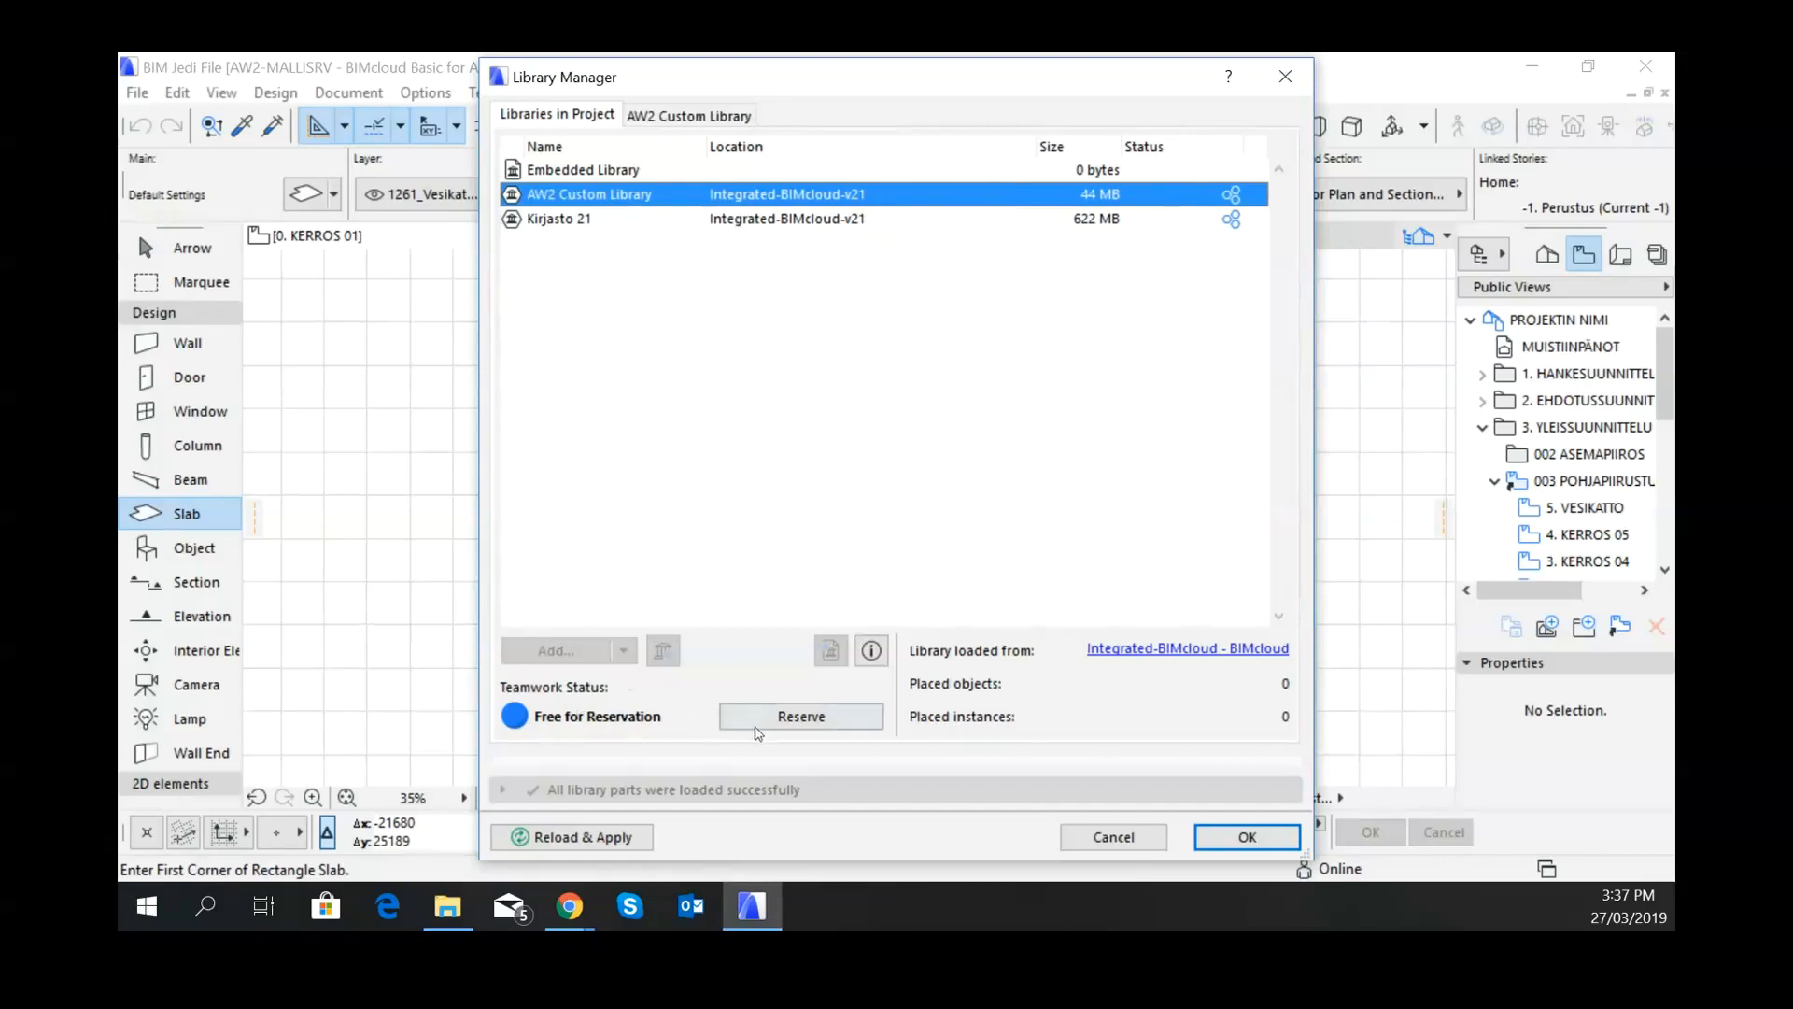
left_click(669, 267)
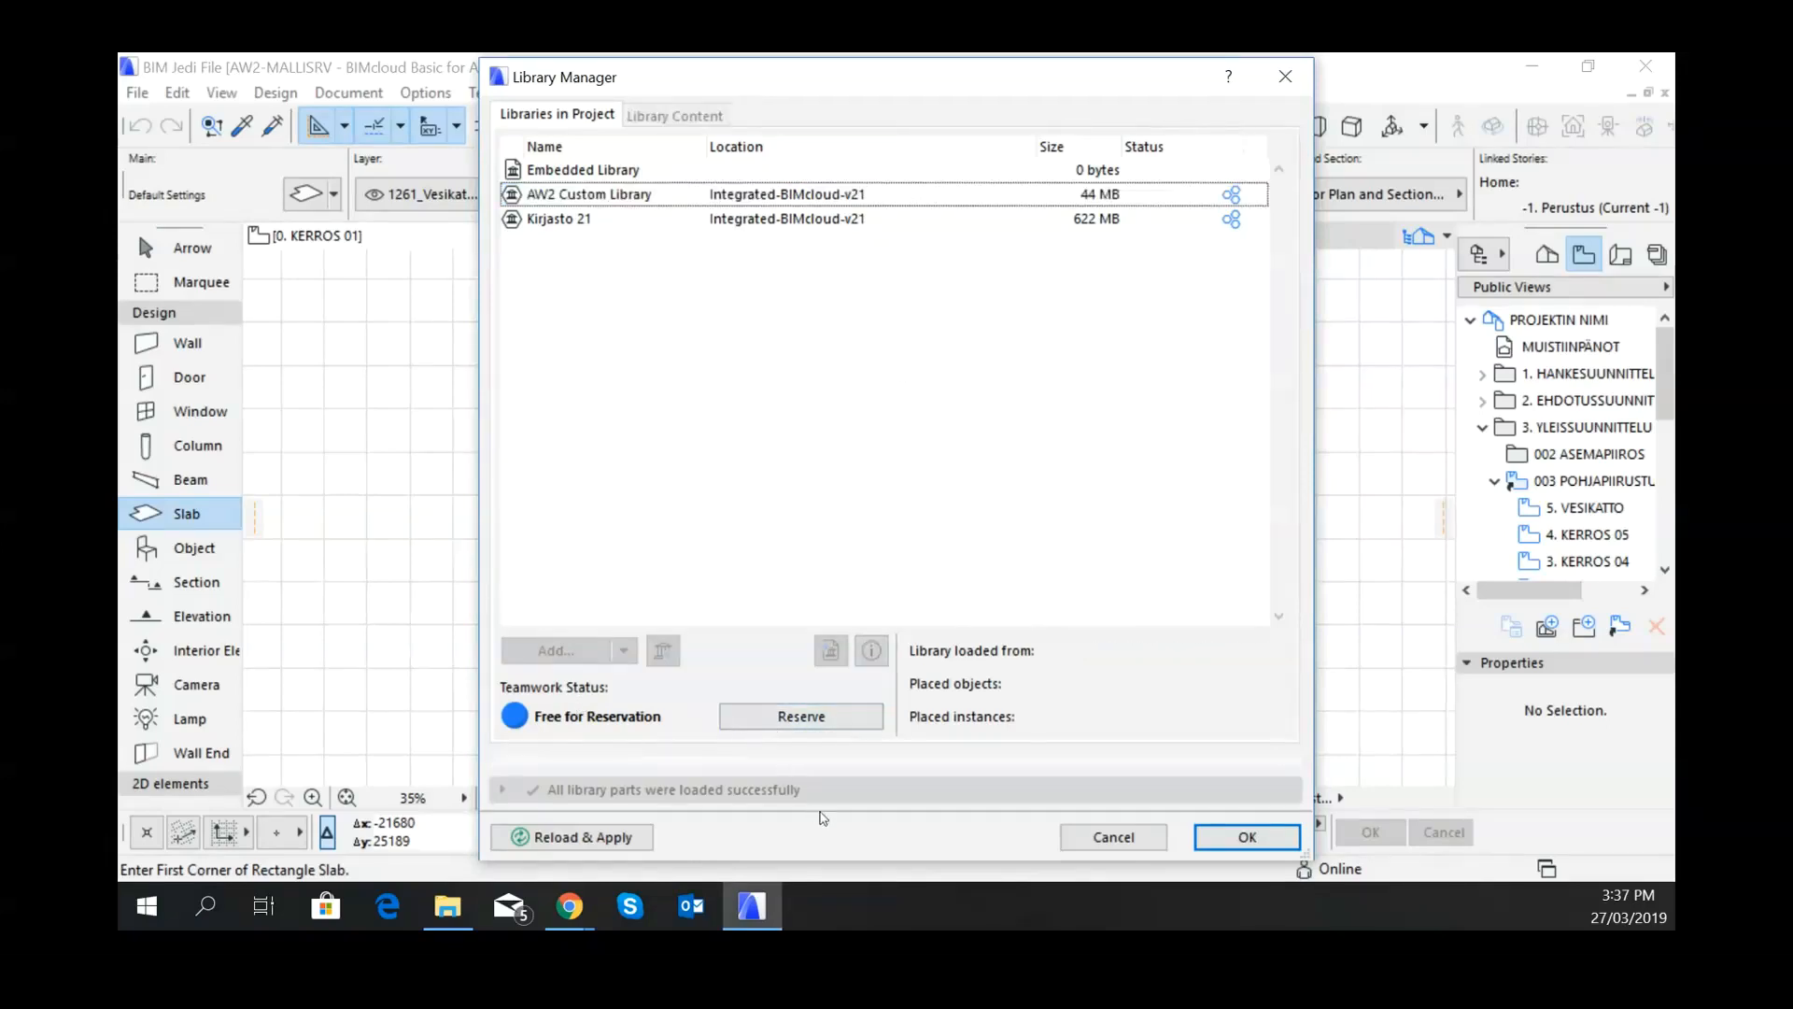
Step: Reserve the project's libraries for editing and open the management of server libraries from the dialog for adding BIMcloud libraries
left_click(809, 720)
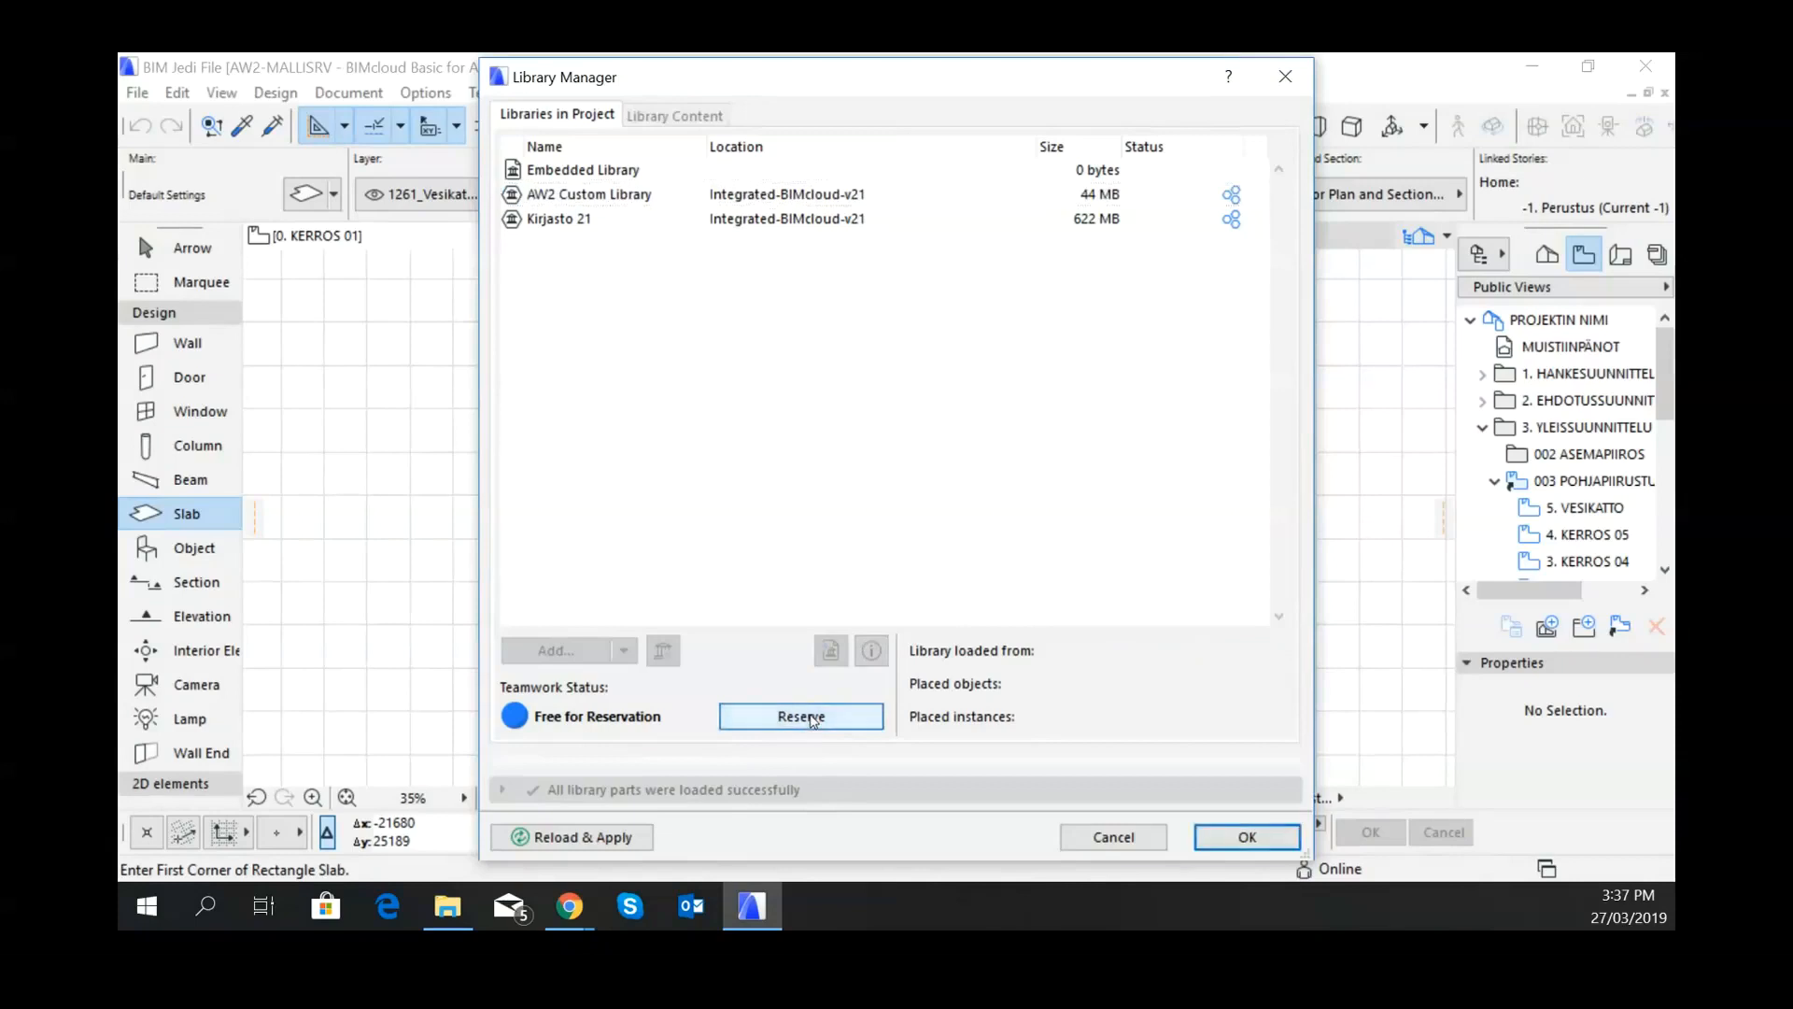
left_click(556, 653)
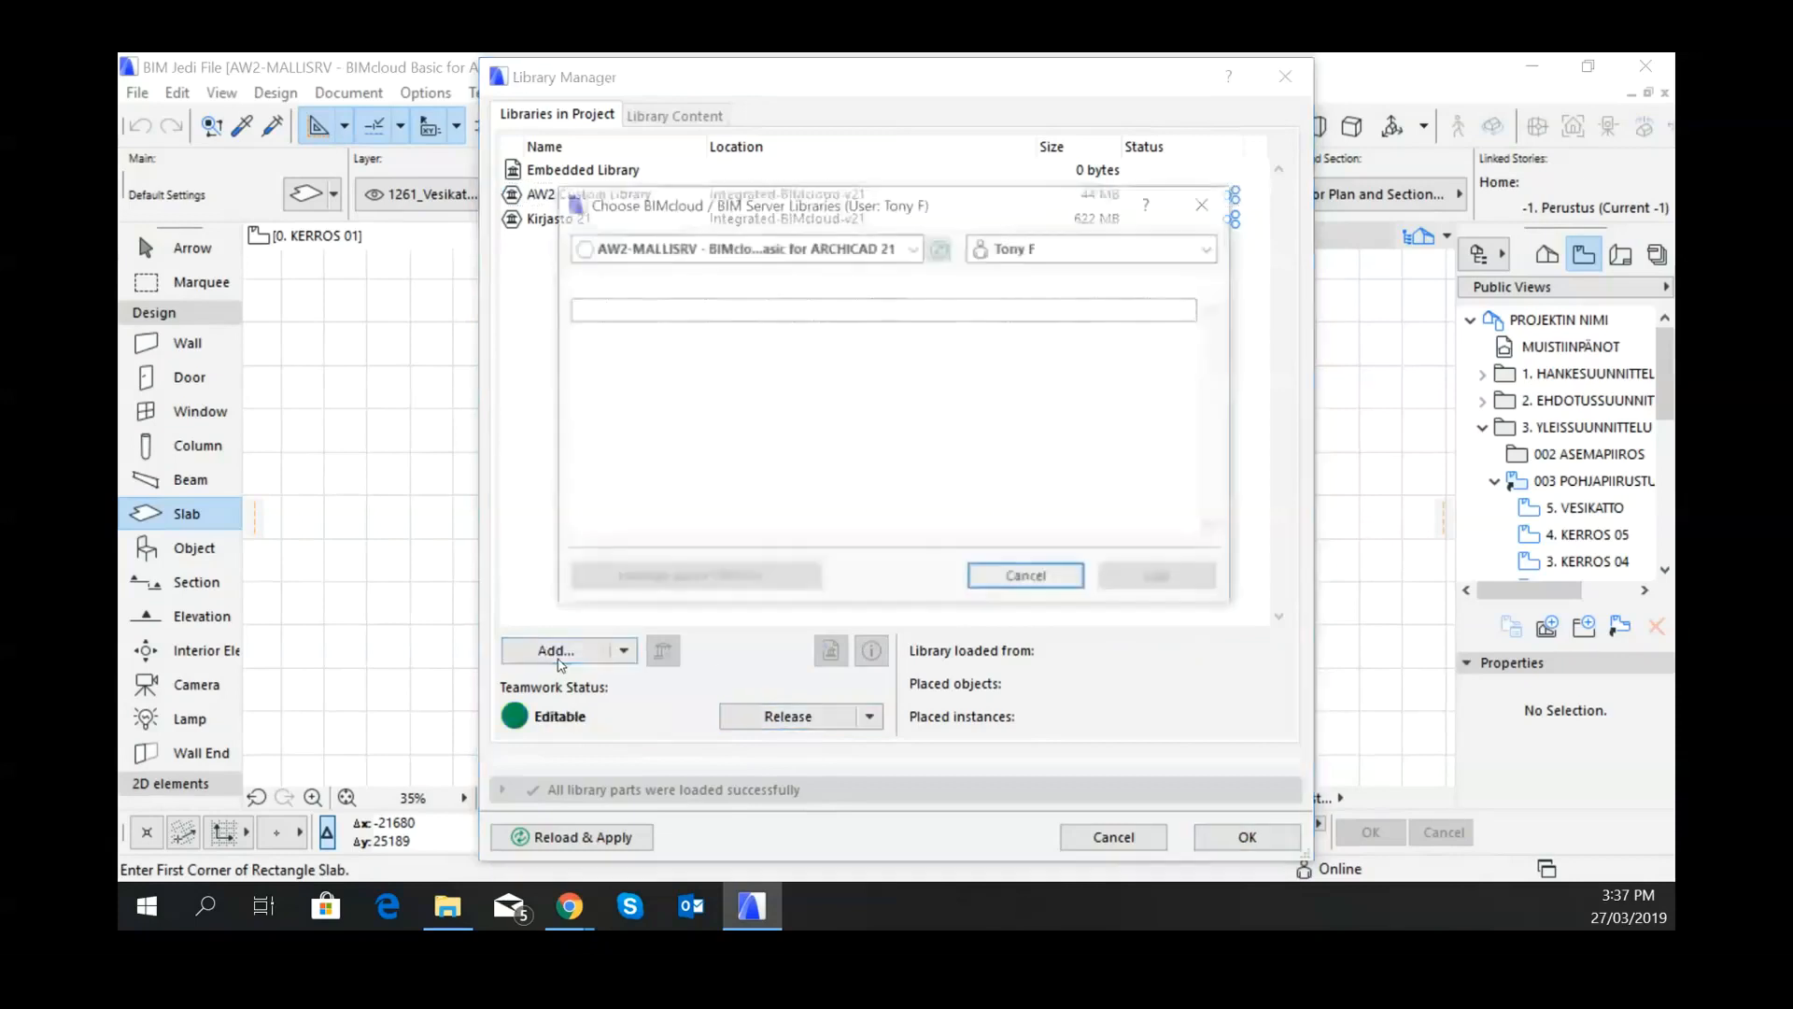
scroll(819, 324, "down", 4)
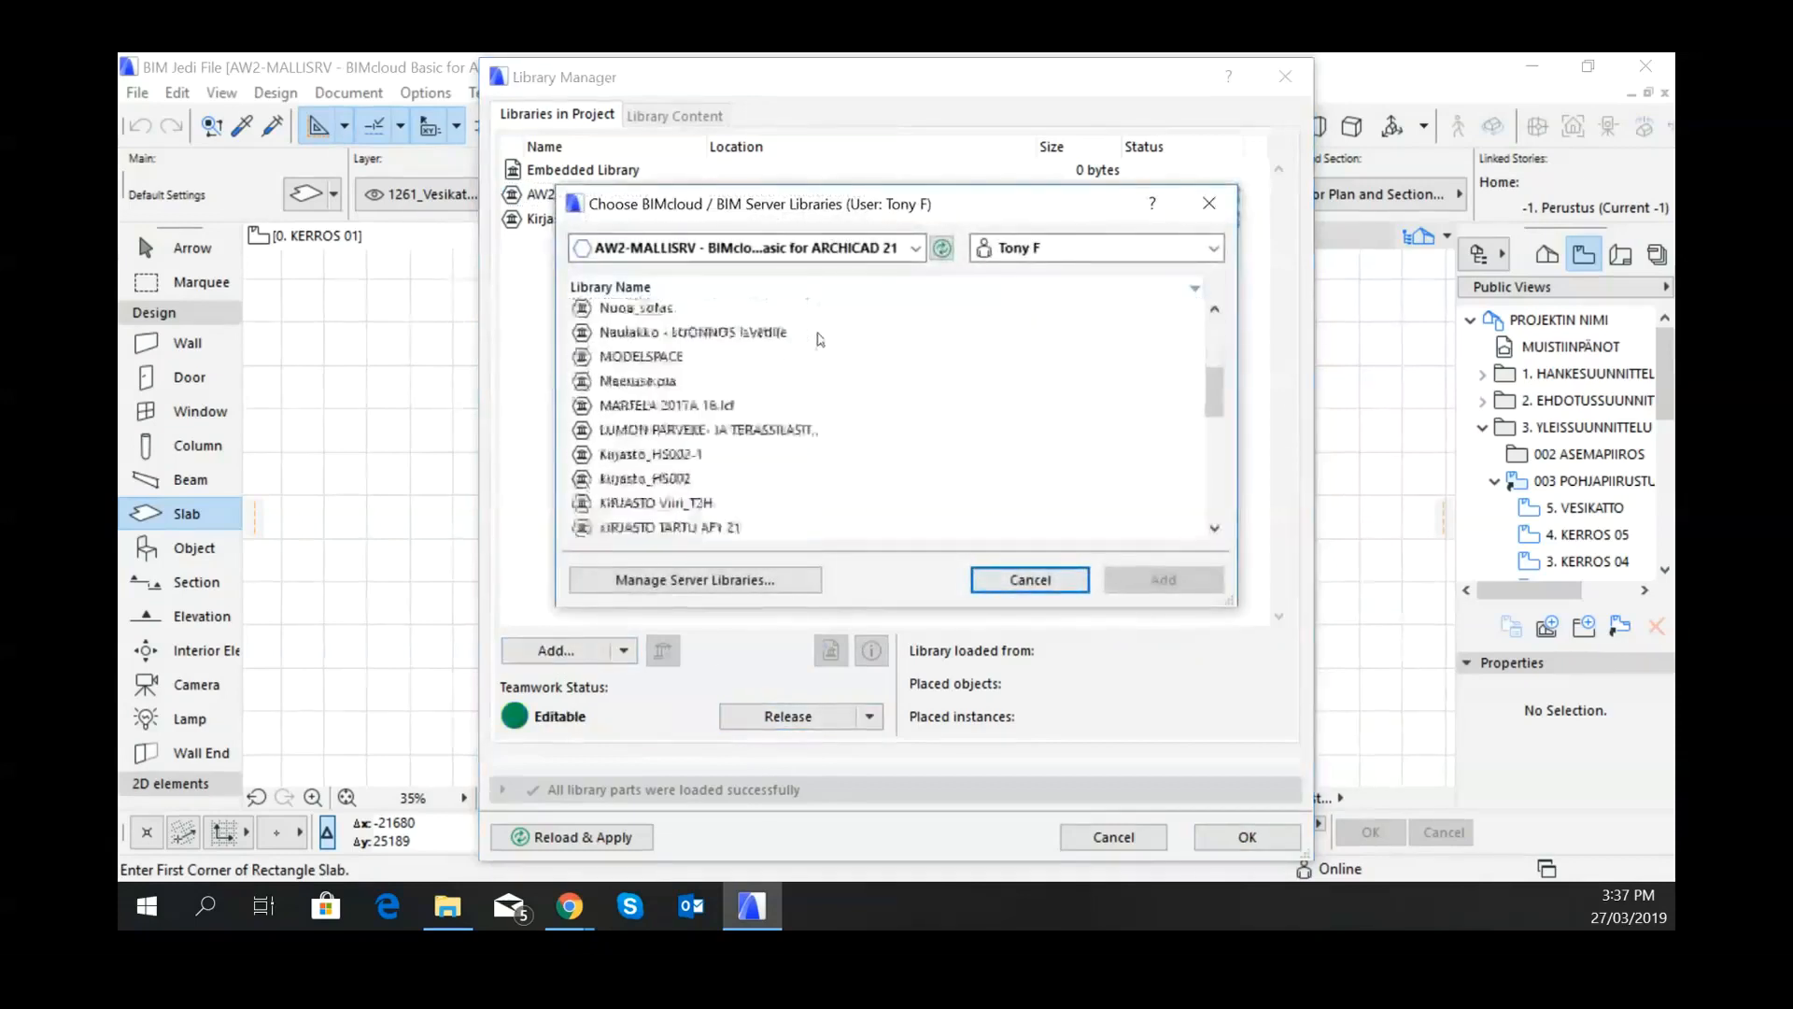
left_click(918, 250)
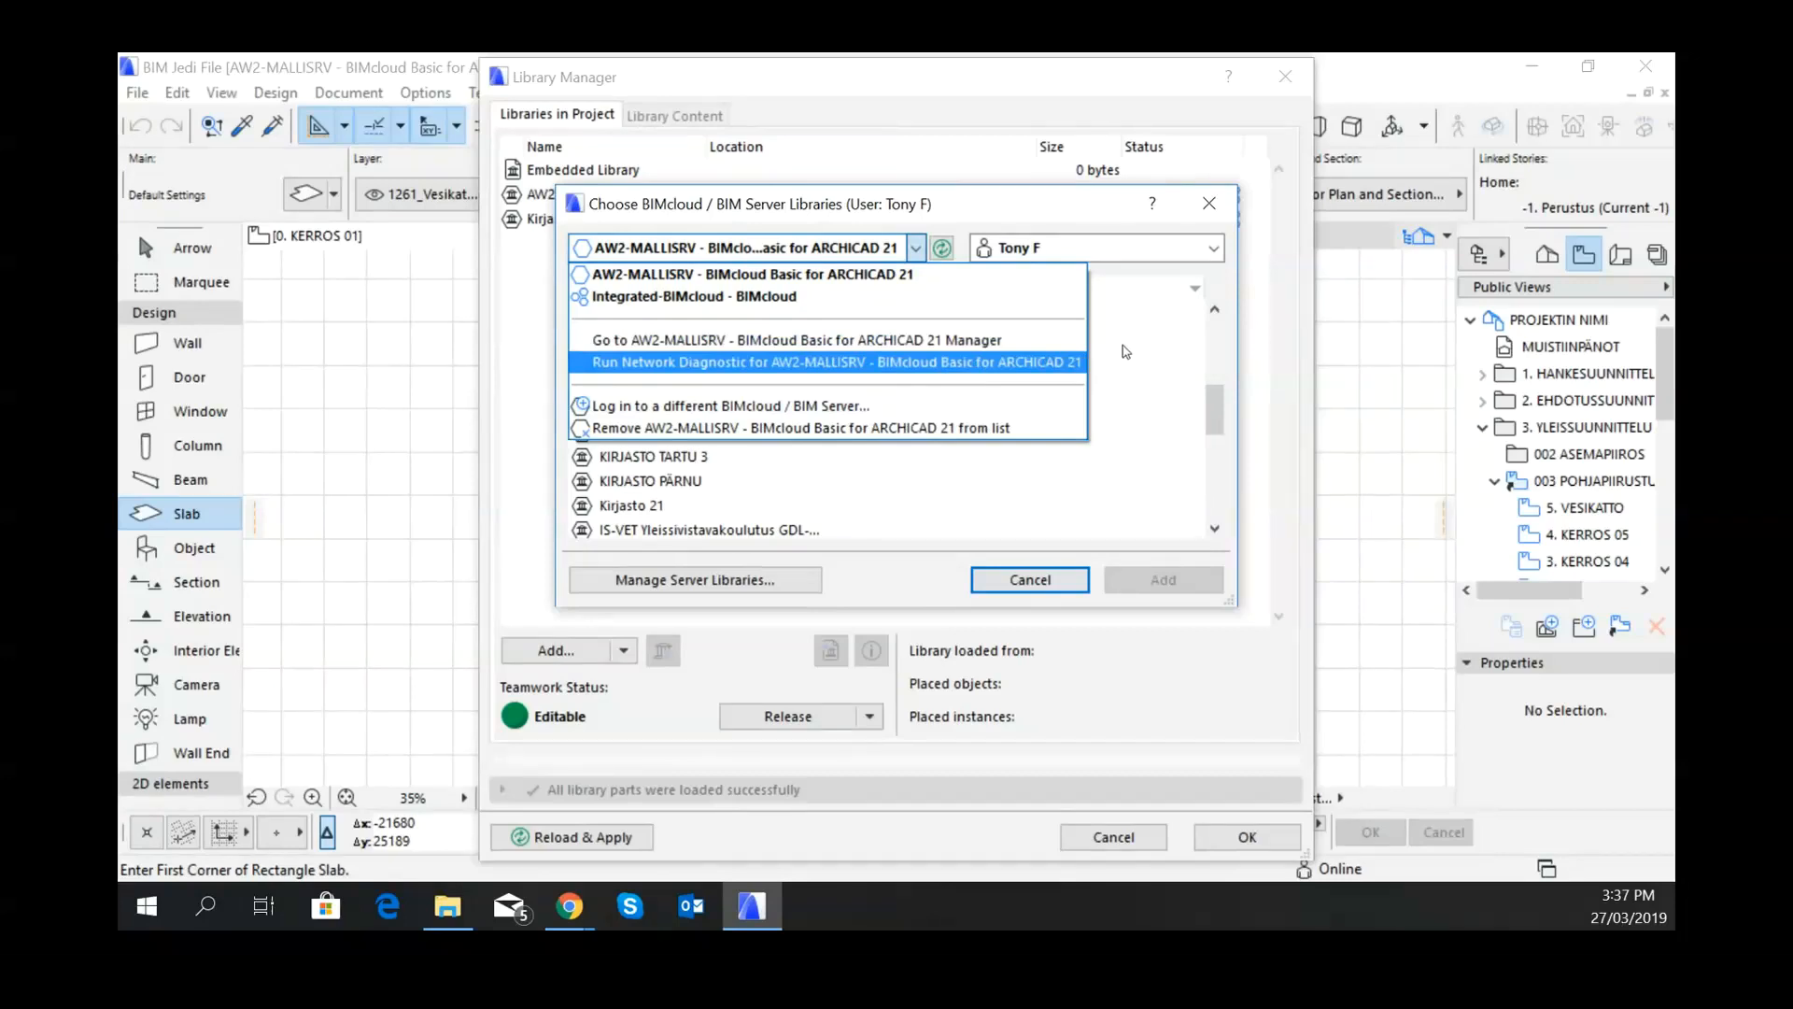
key("Escape")
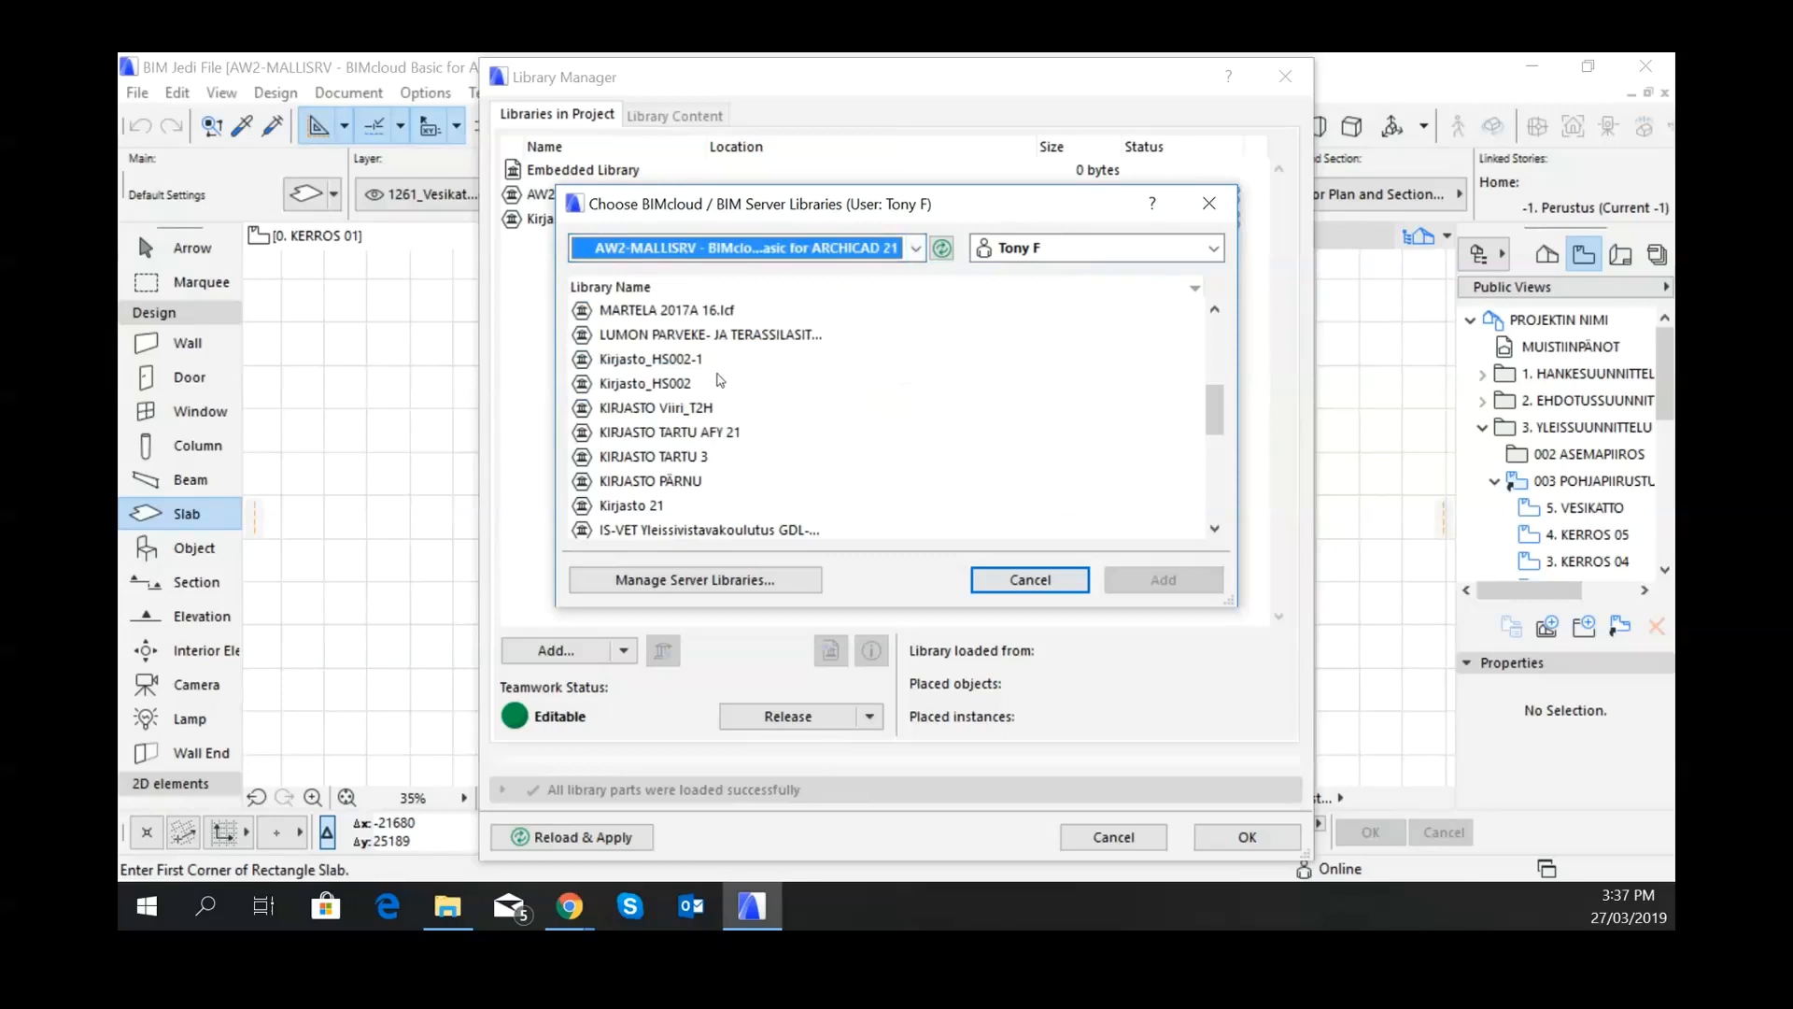
left_click(704, 581)
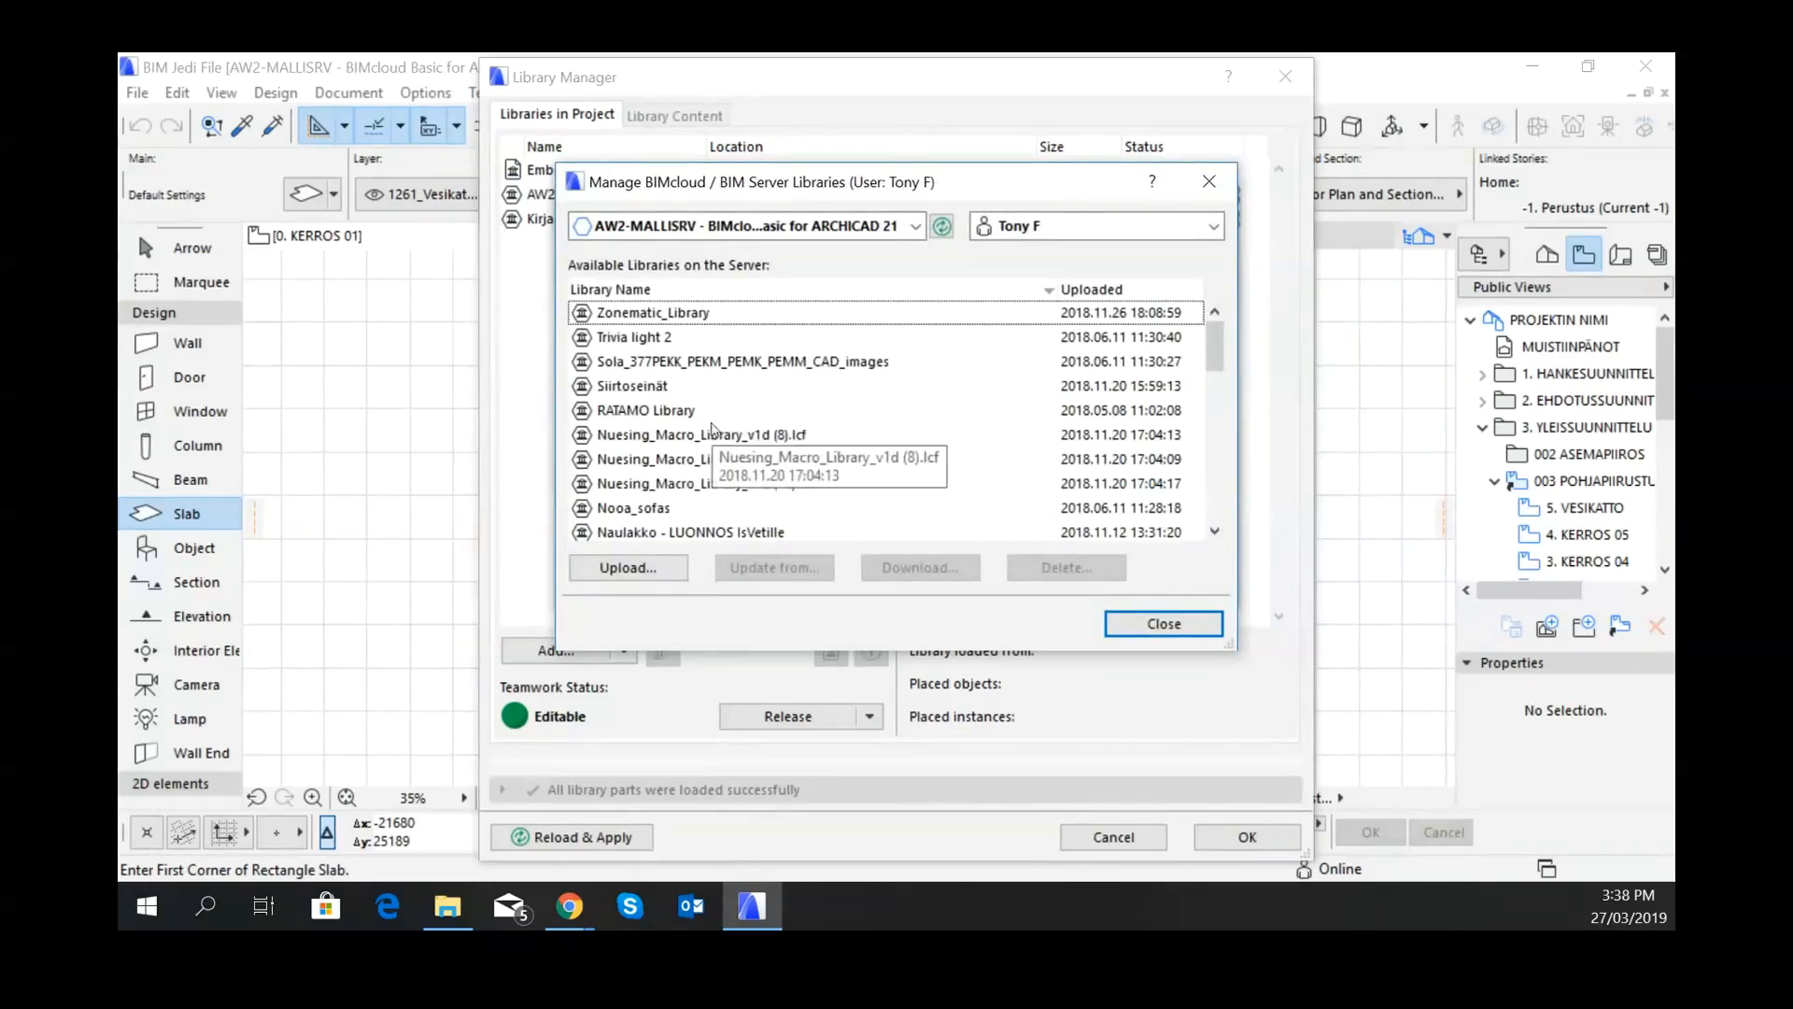
Step: Start a library upload and browse the W: network drive to the BIM Jedi Library folder in 00-08 AW2 BIM Jedi training
left_click(639, 568)
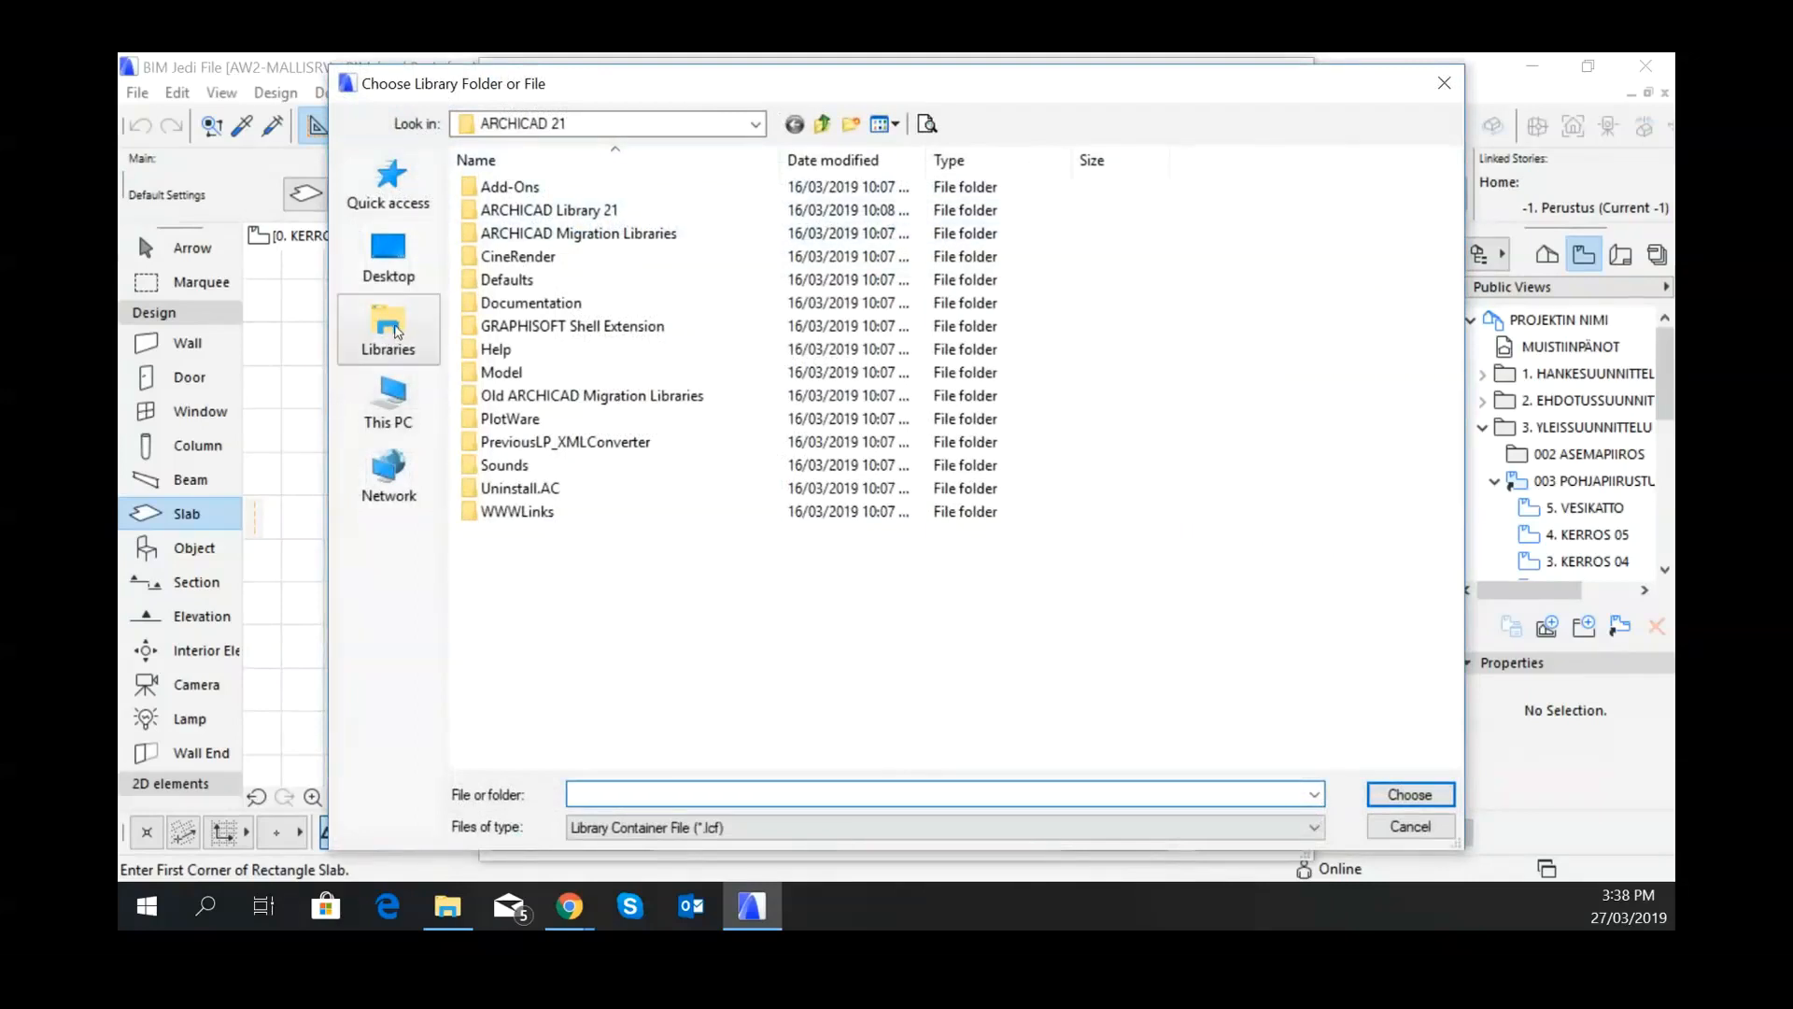
left_click(397, 481)
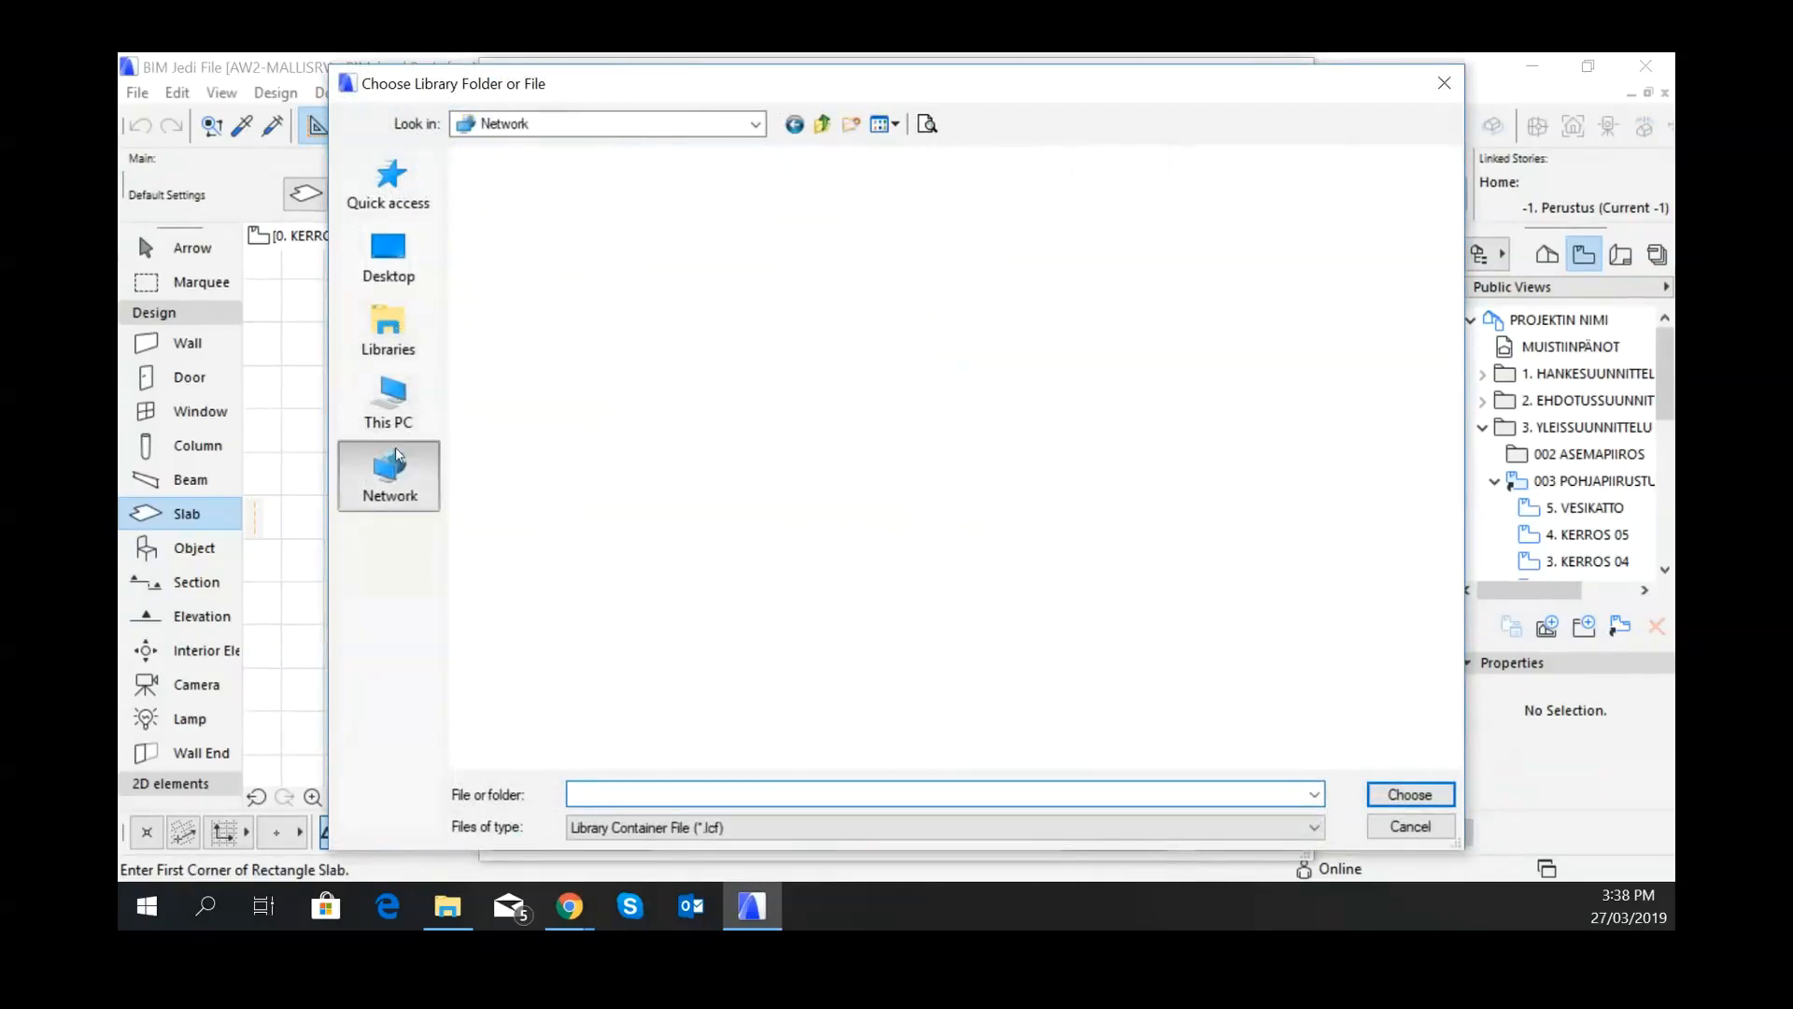
left_click(394, 399)
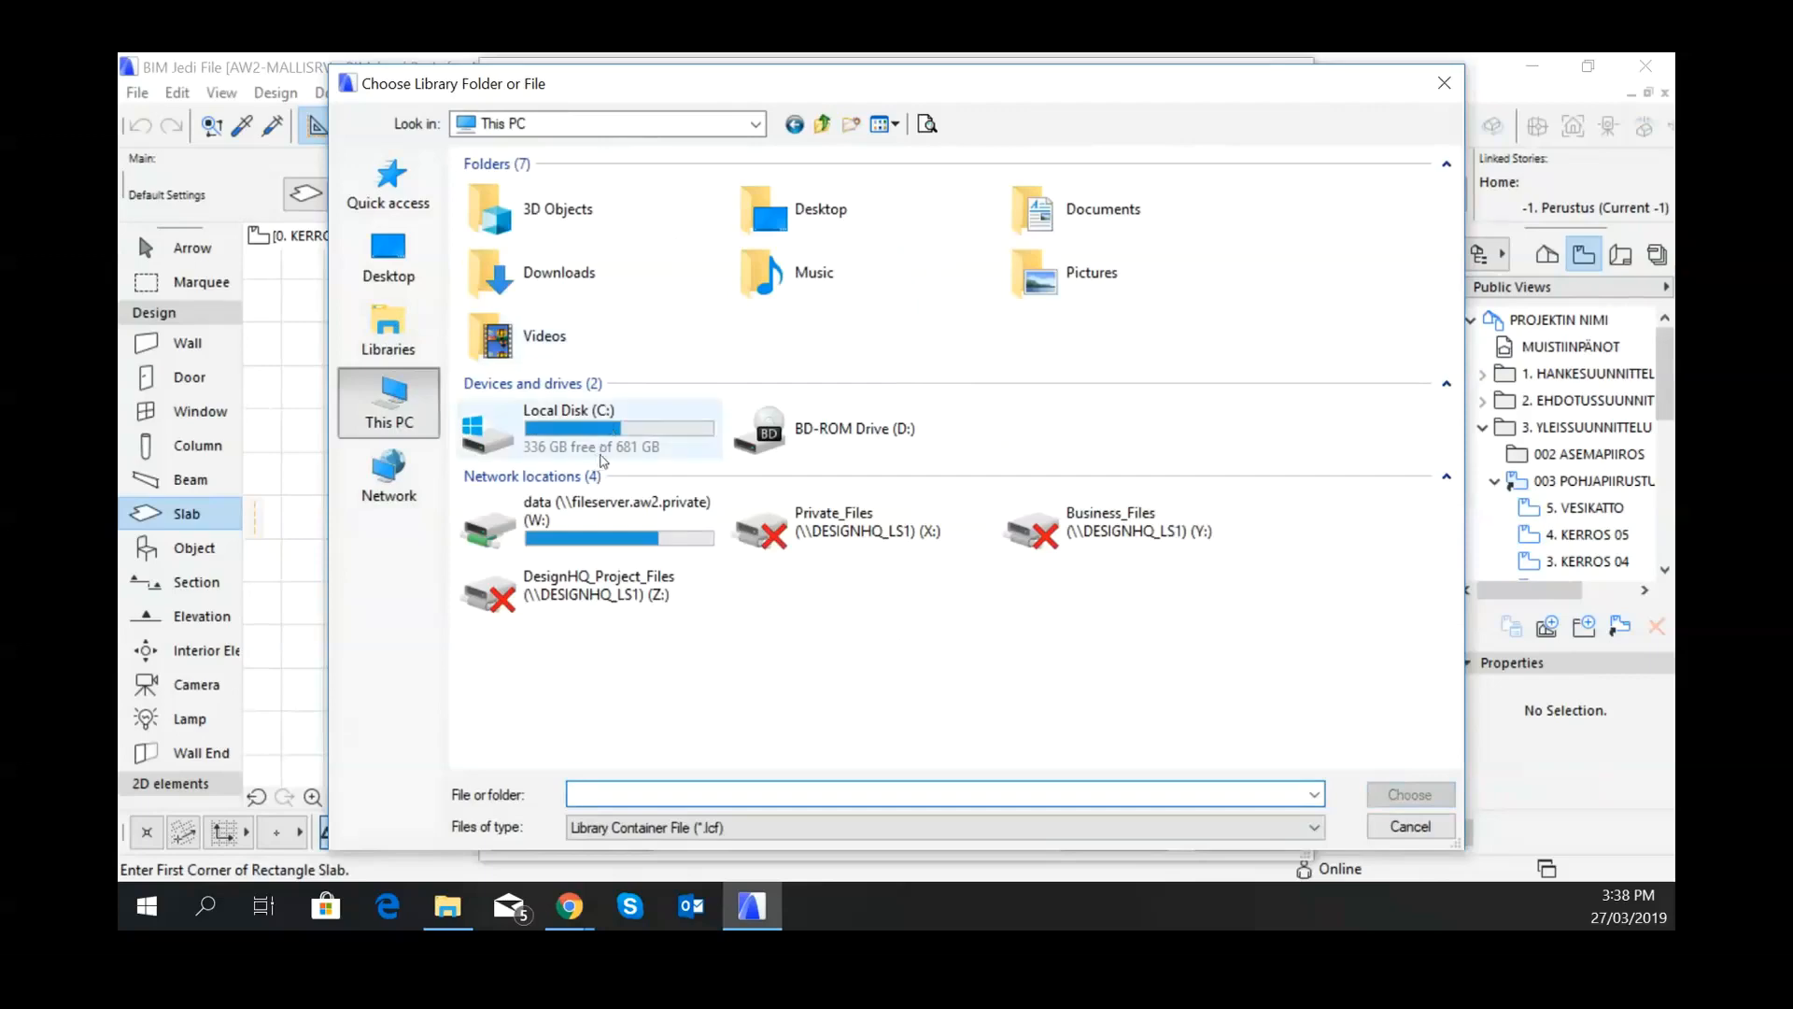
double_click(658, 504)
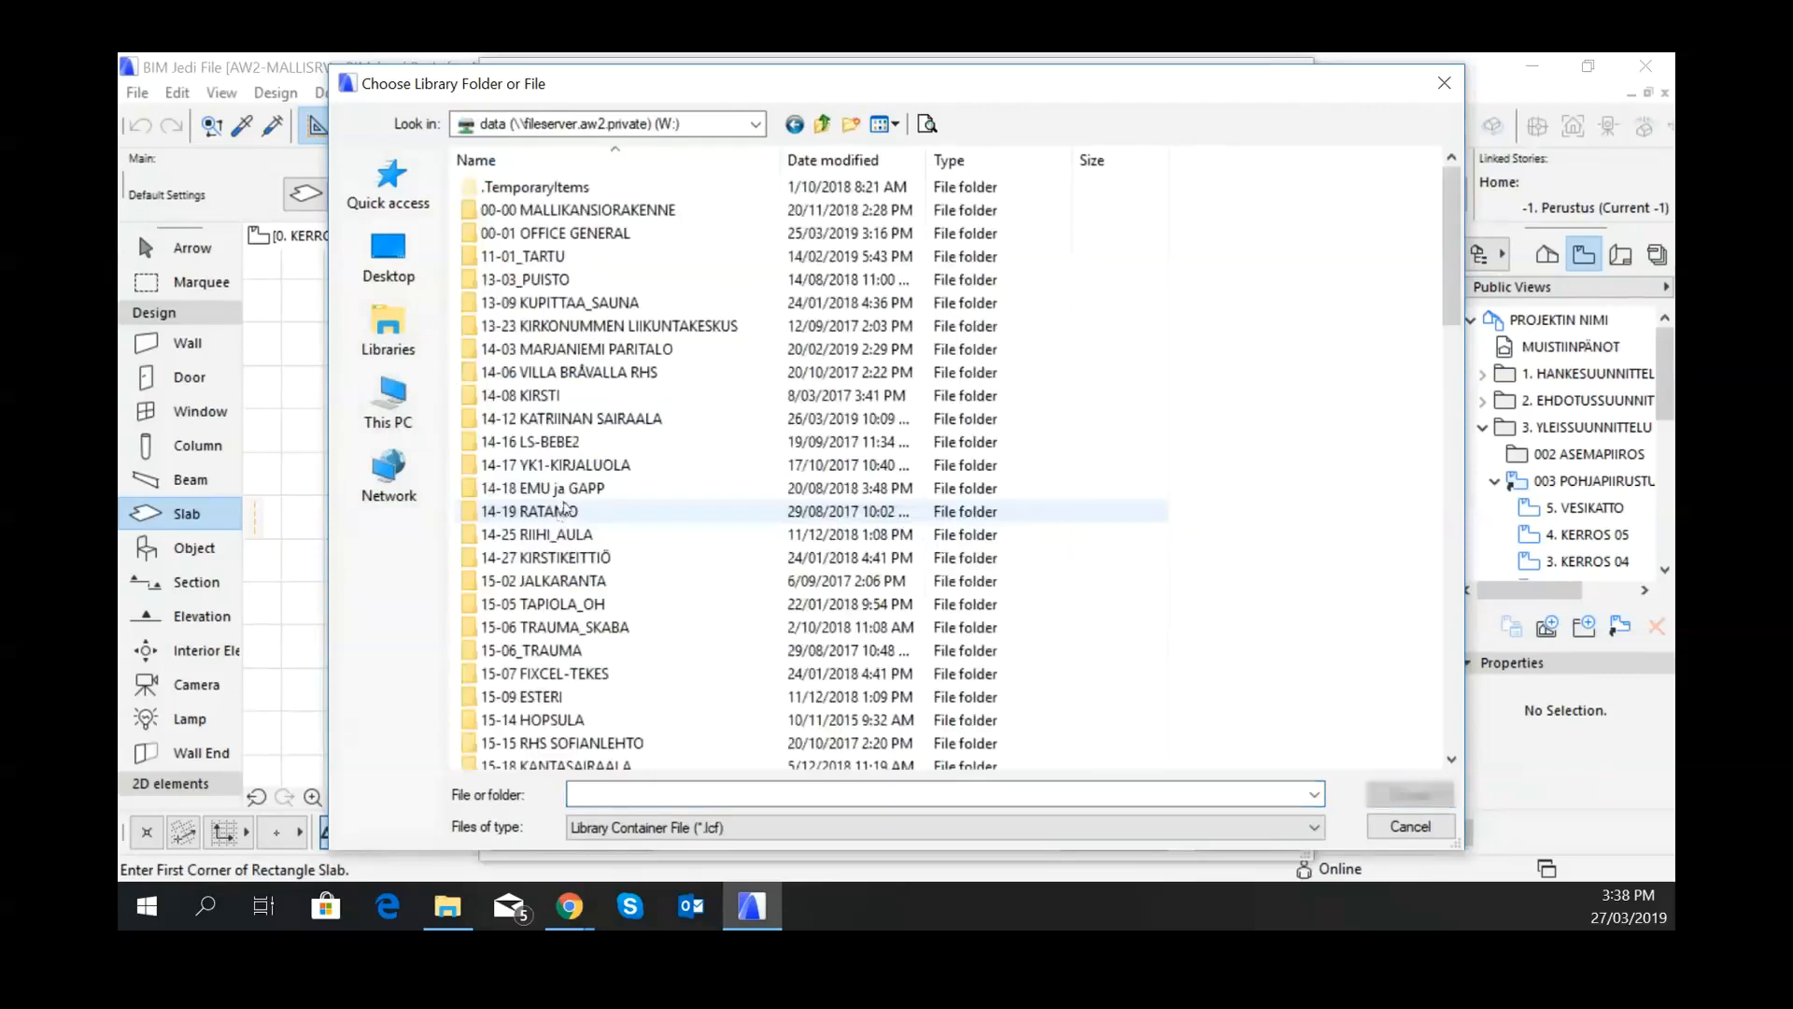
double_click(621, 240)
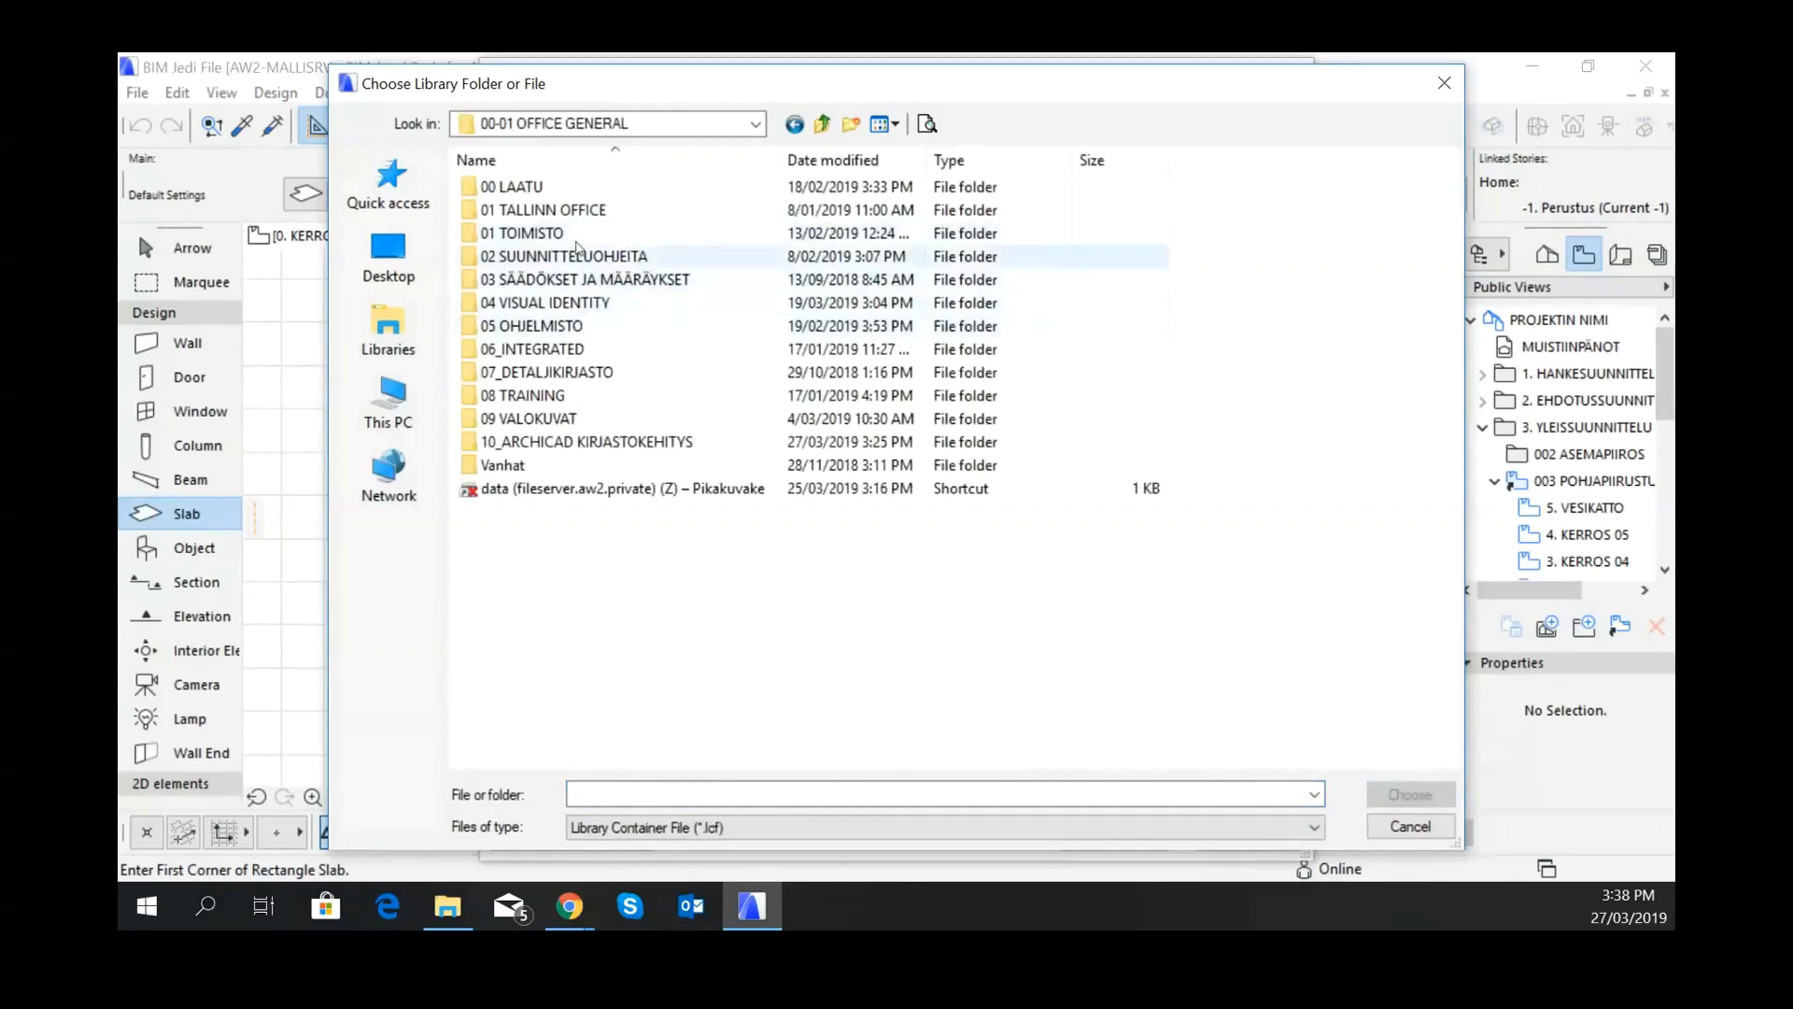
double_click(583, 329)
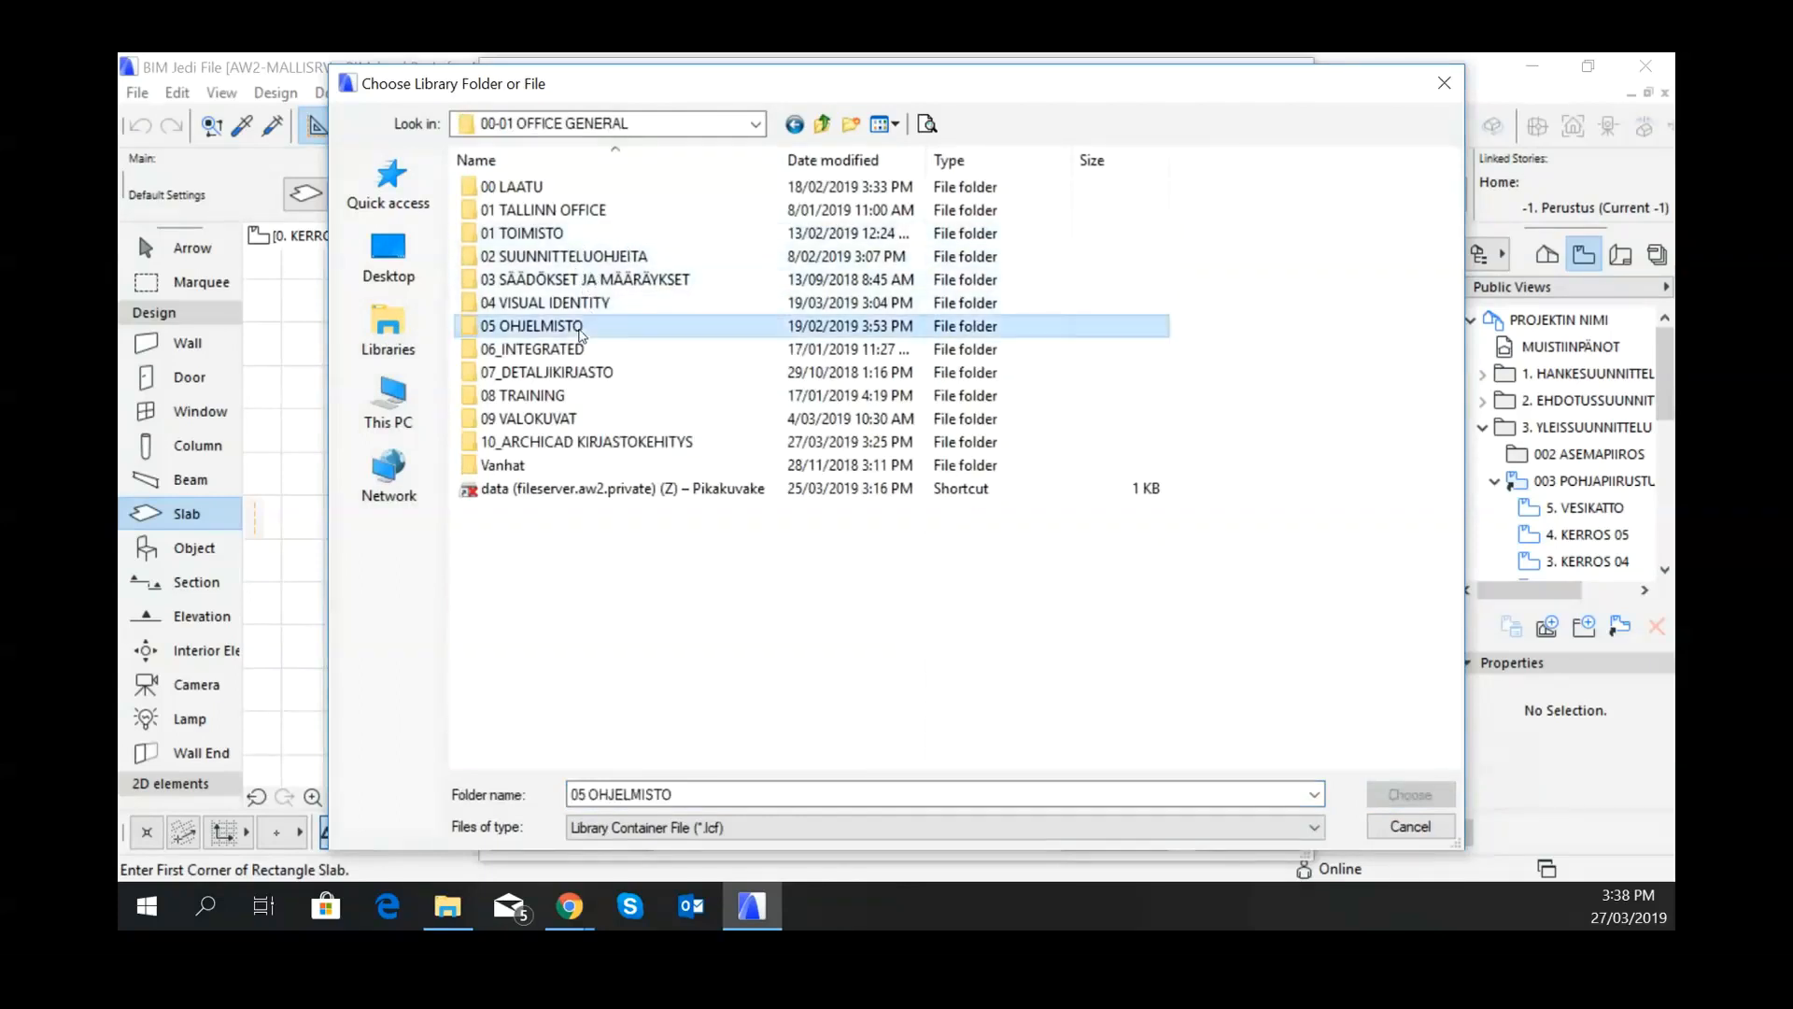
double_click(565, 209)
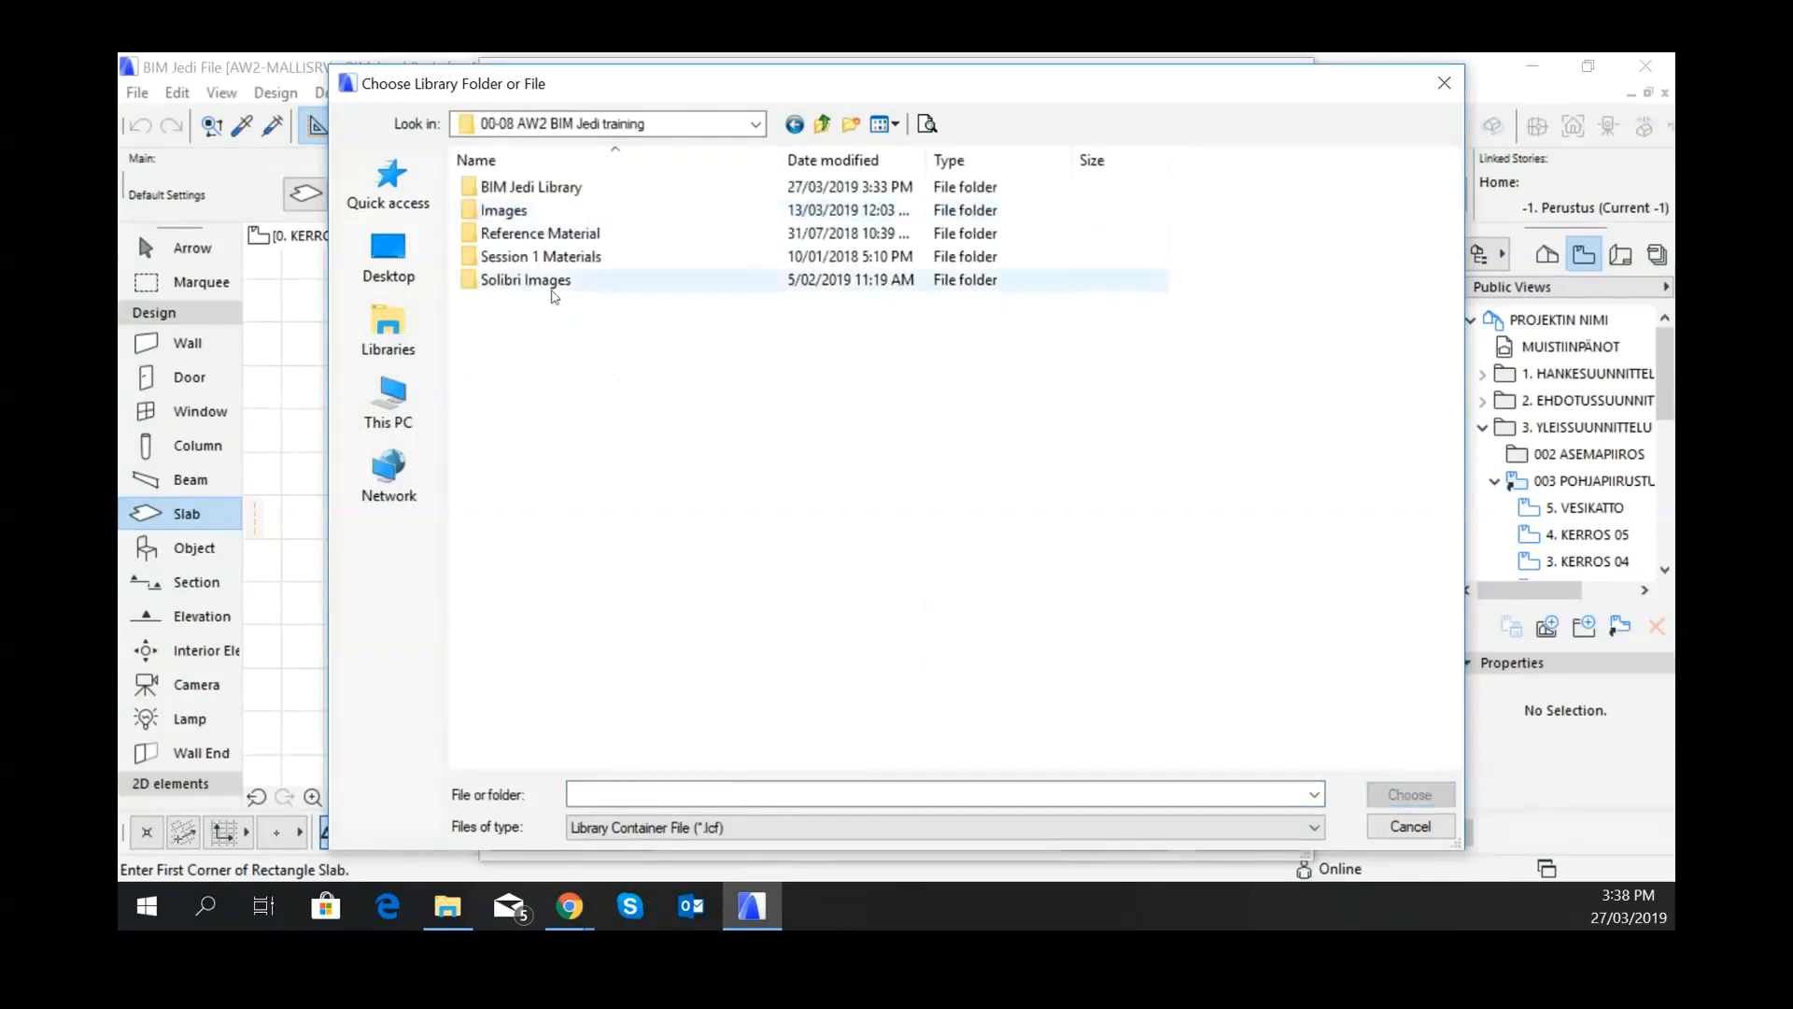
double_click(549, 187)
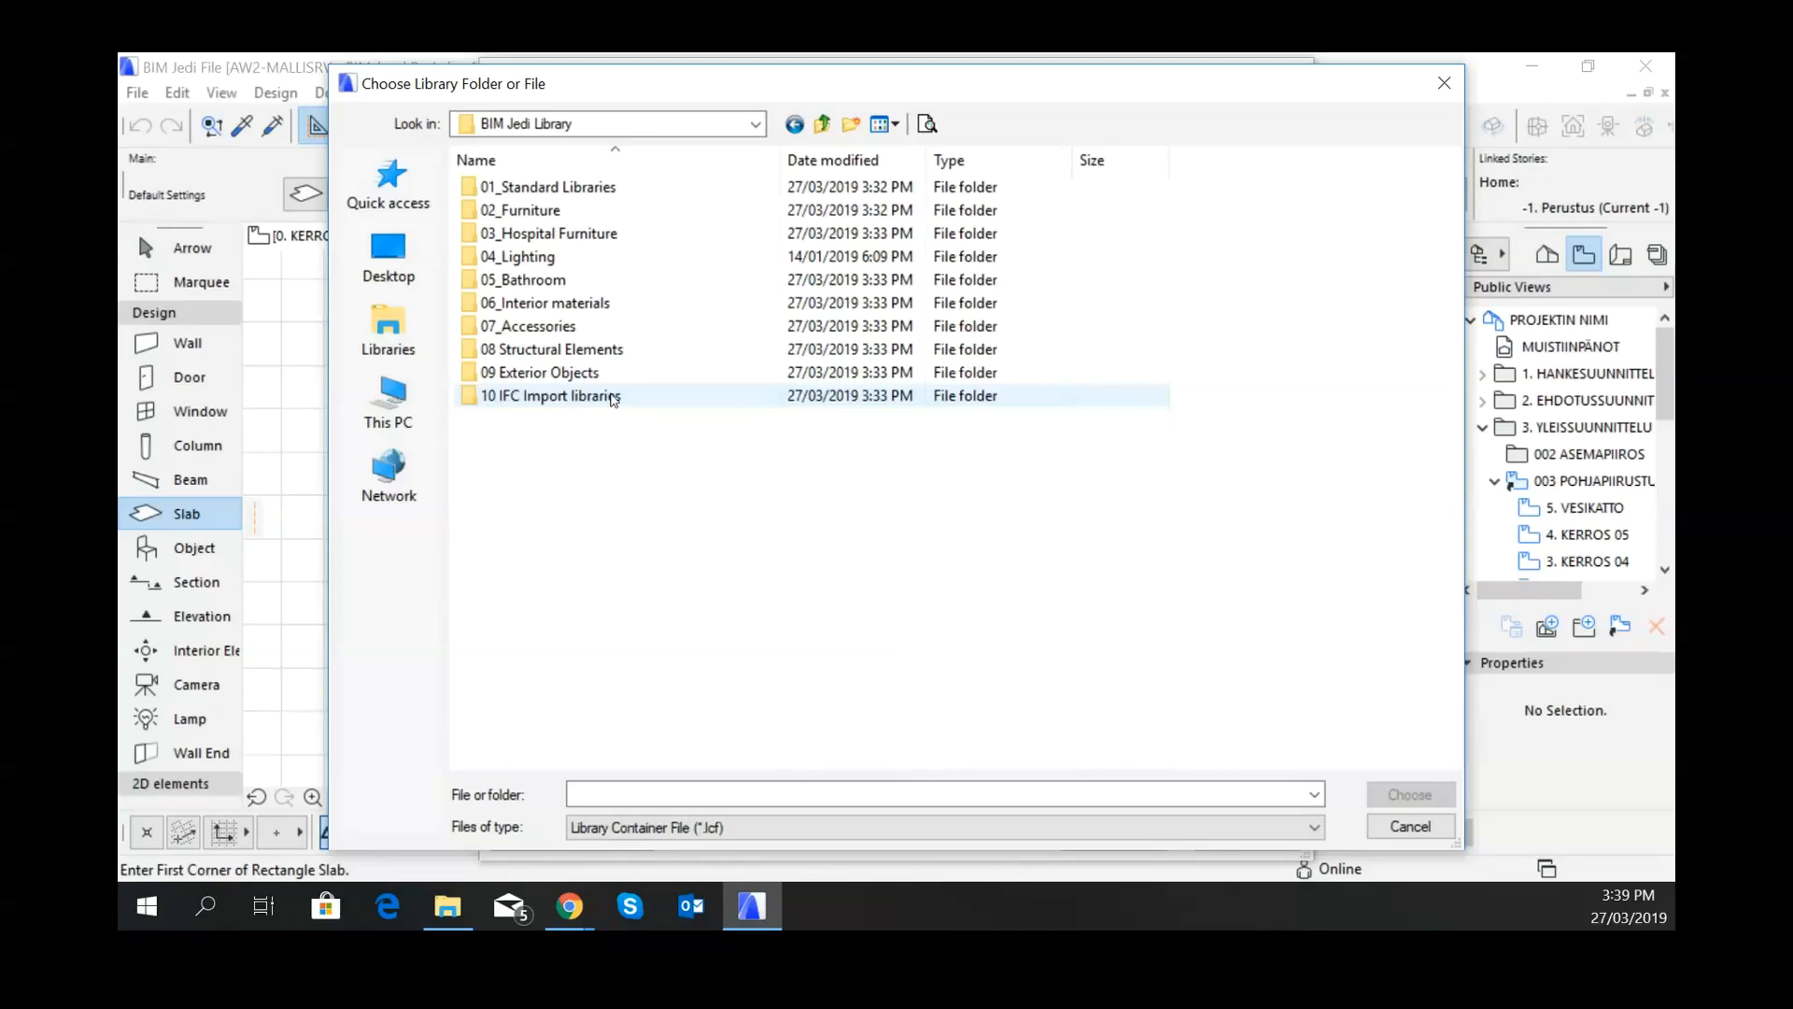
Step: Examine the container files in the 10 IFC Import libraries folder and cancel the library selection
left_click(614, 398)
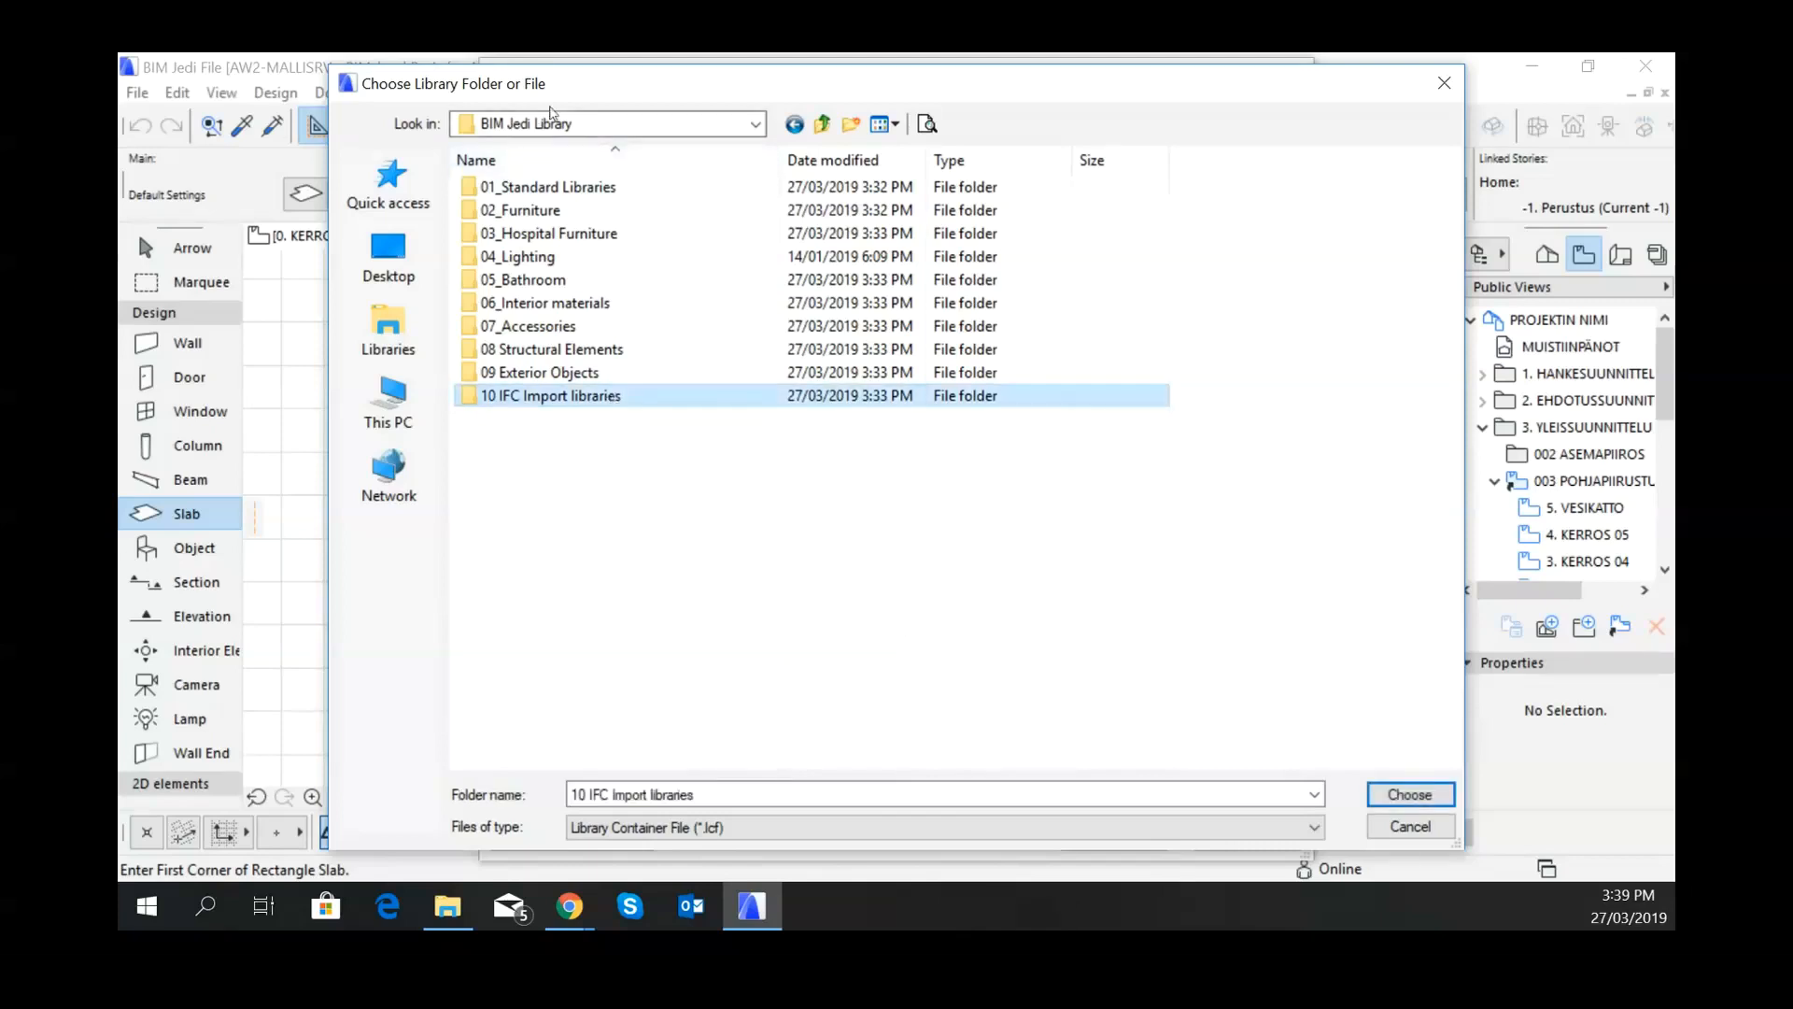
double_click(580, 396)
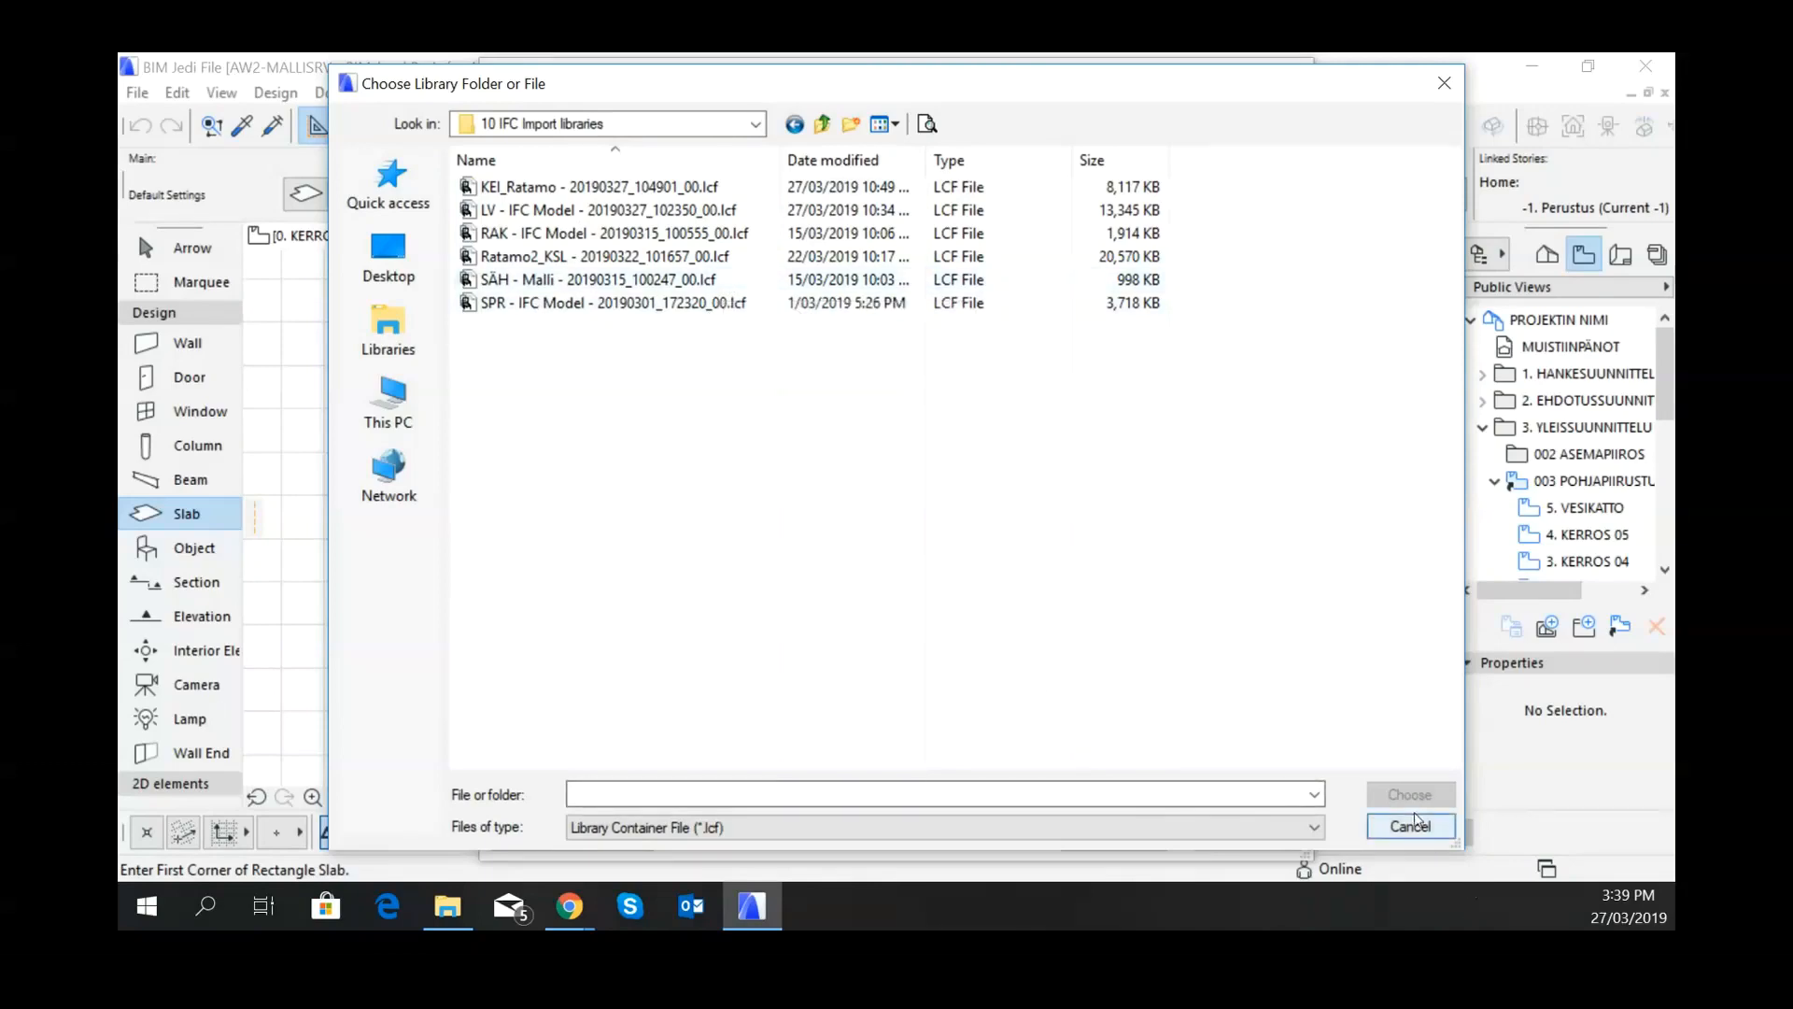
left_click(1410, 825)
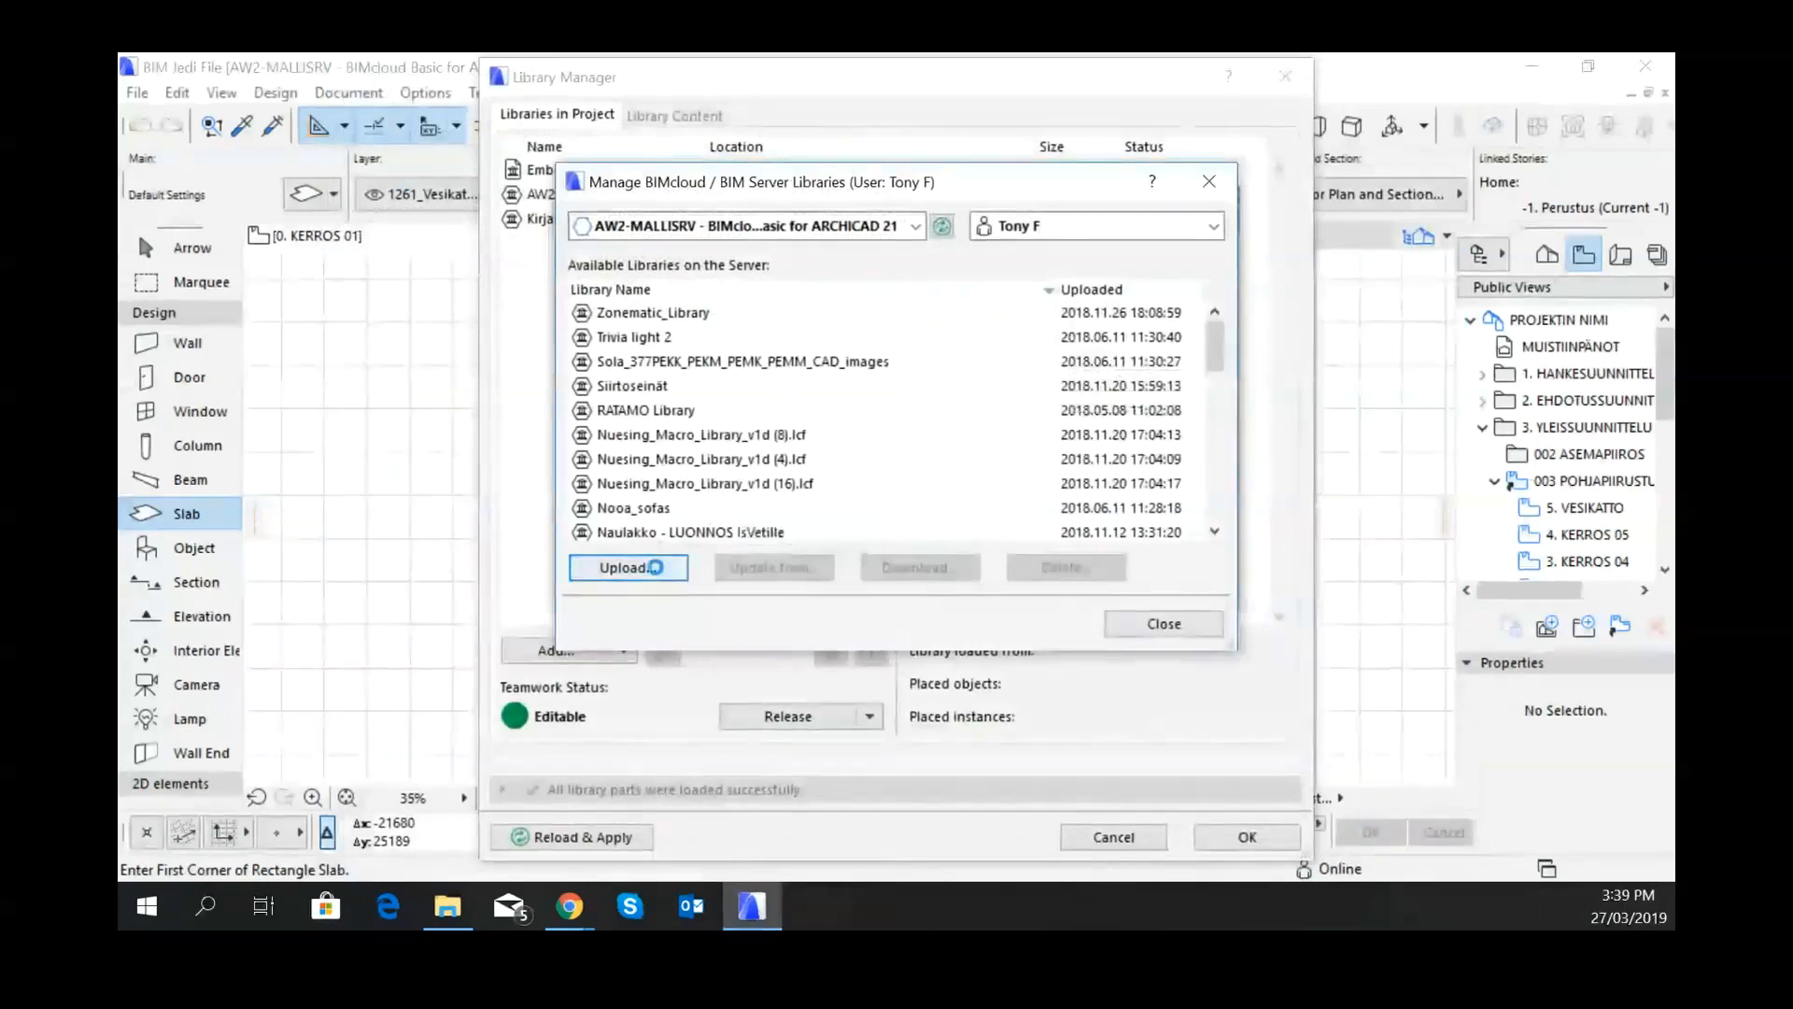
Step: Try to upload the whole BIM Jedi Library folder to the BIMcloud server and look for it among the available libraries
left_click(653, 569)
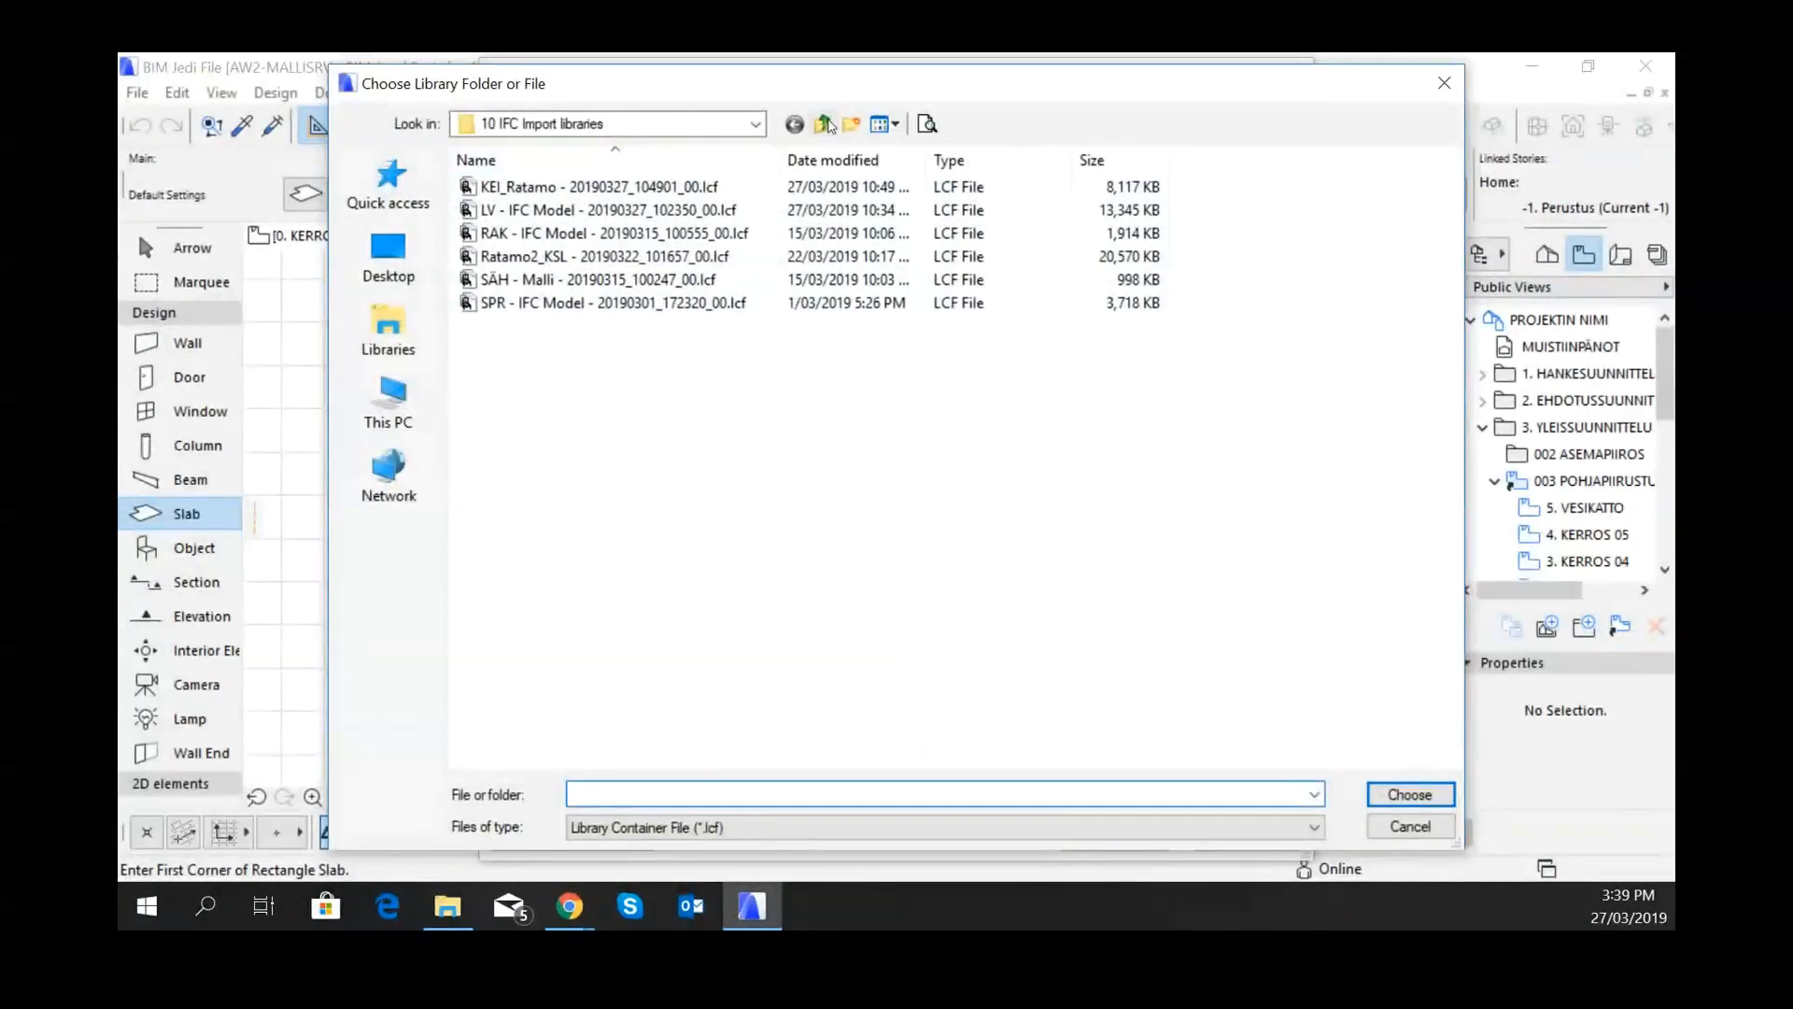
left_click(822, 123)
left_click(822, 123)
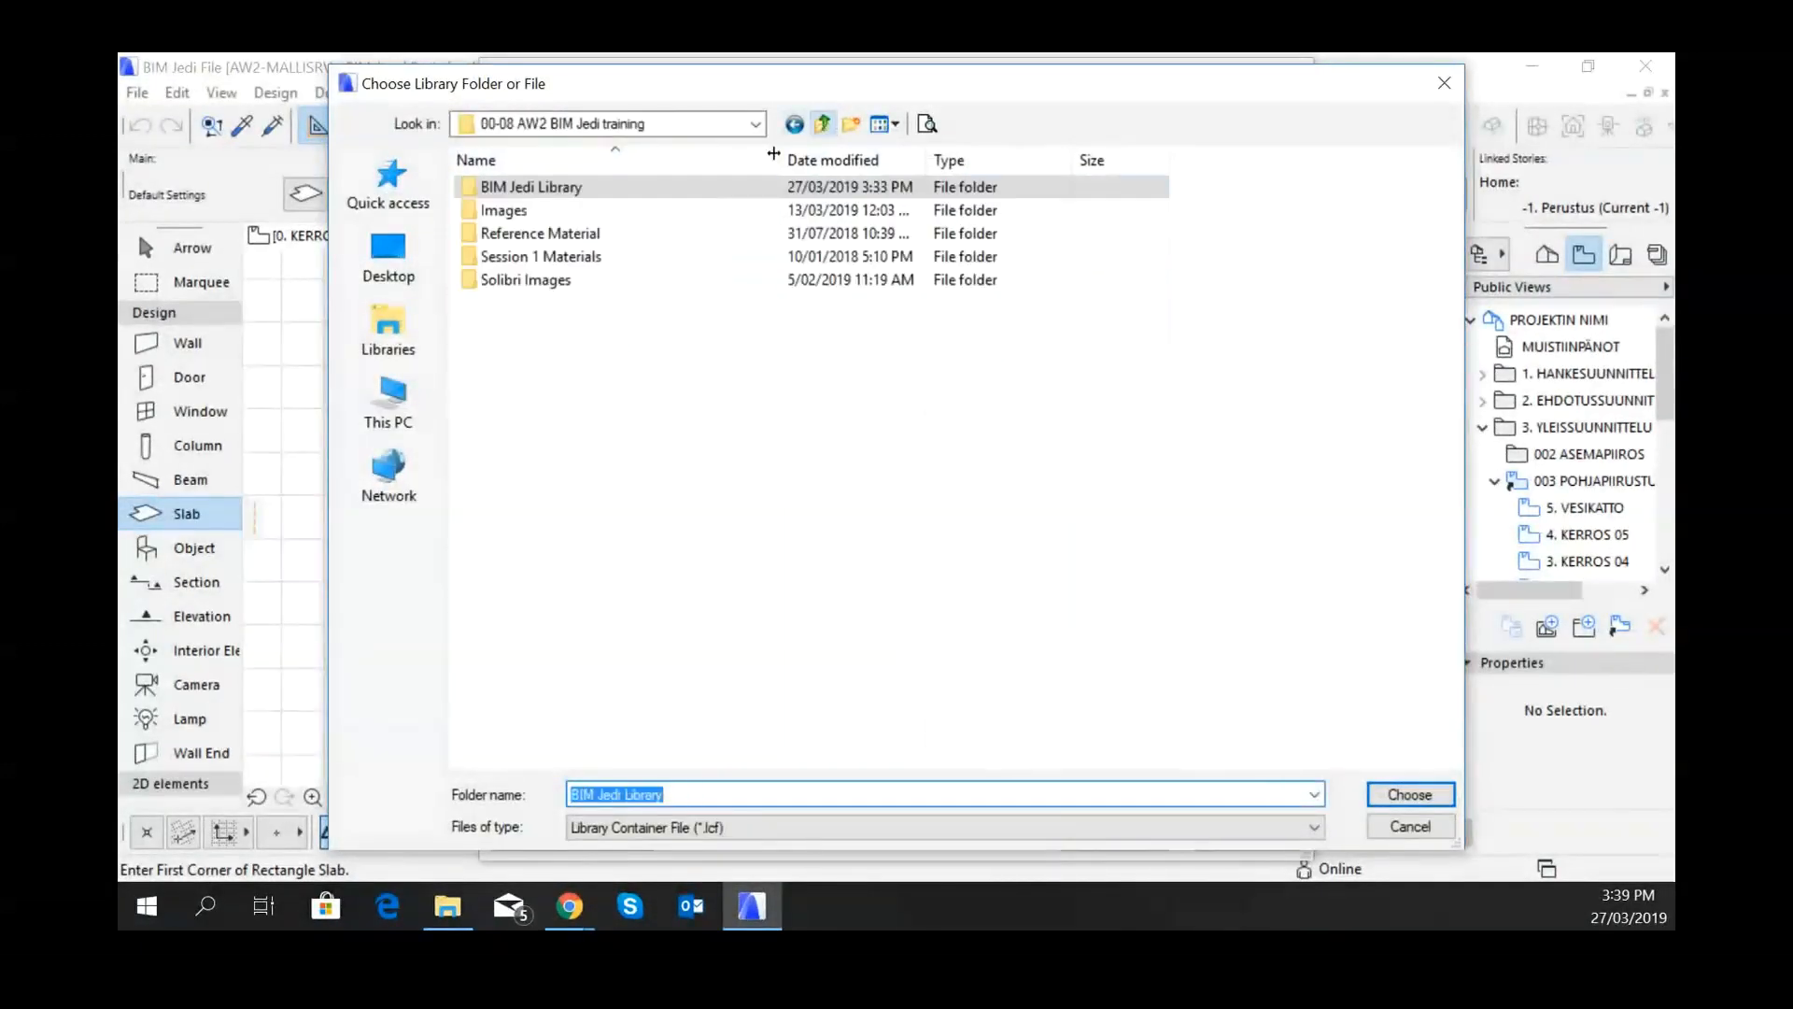
left_click(586, 190)
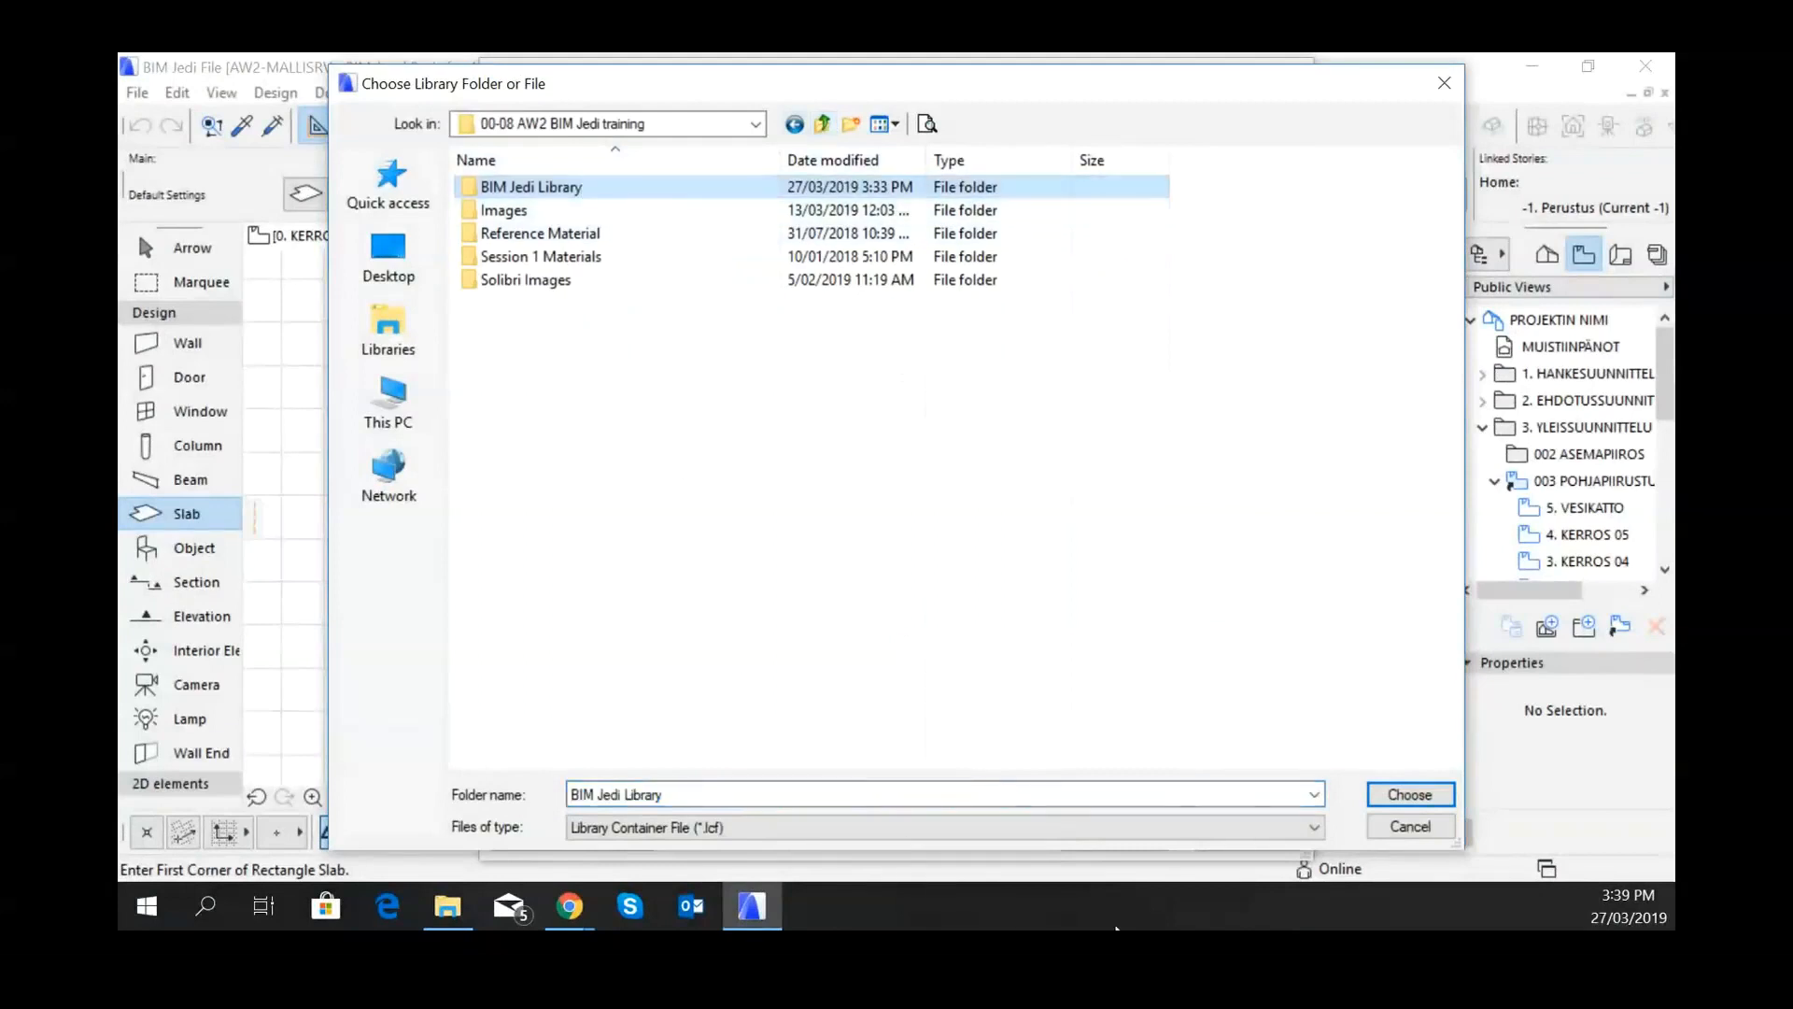
left_click(1404, 792)
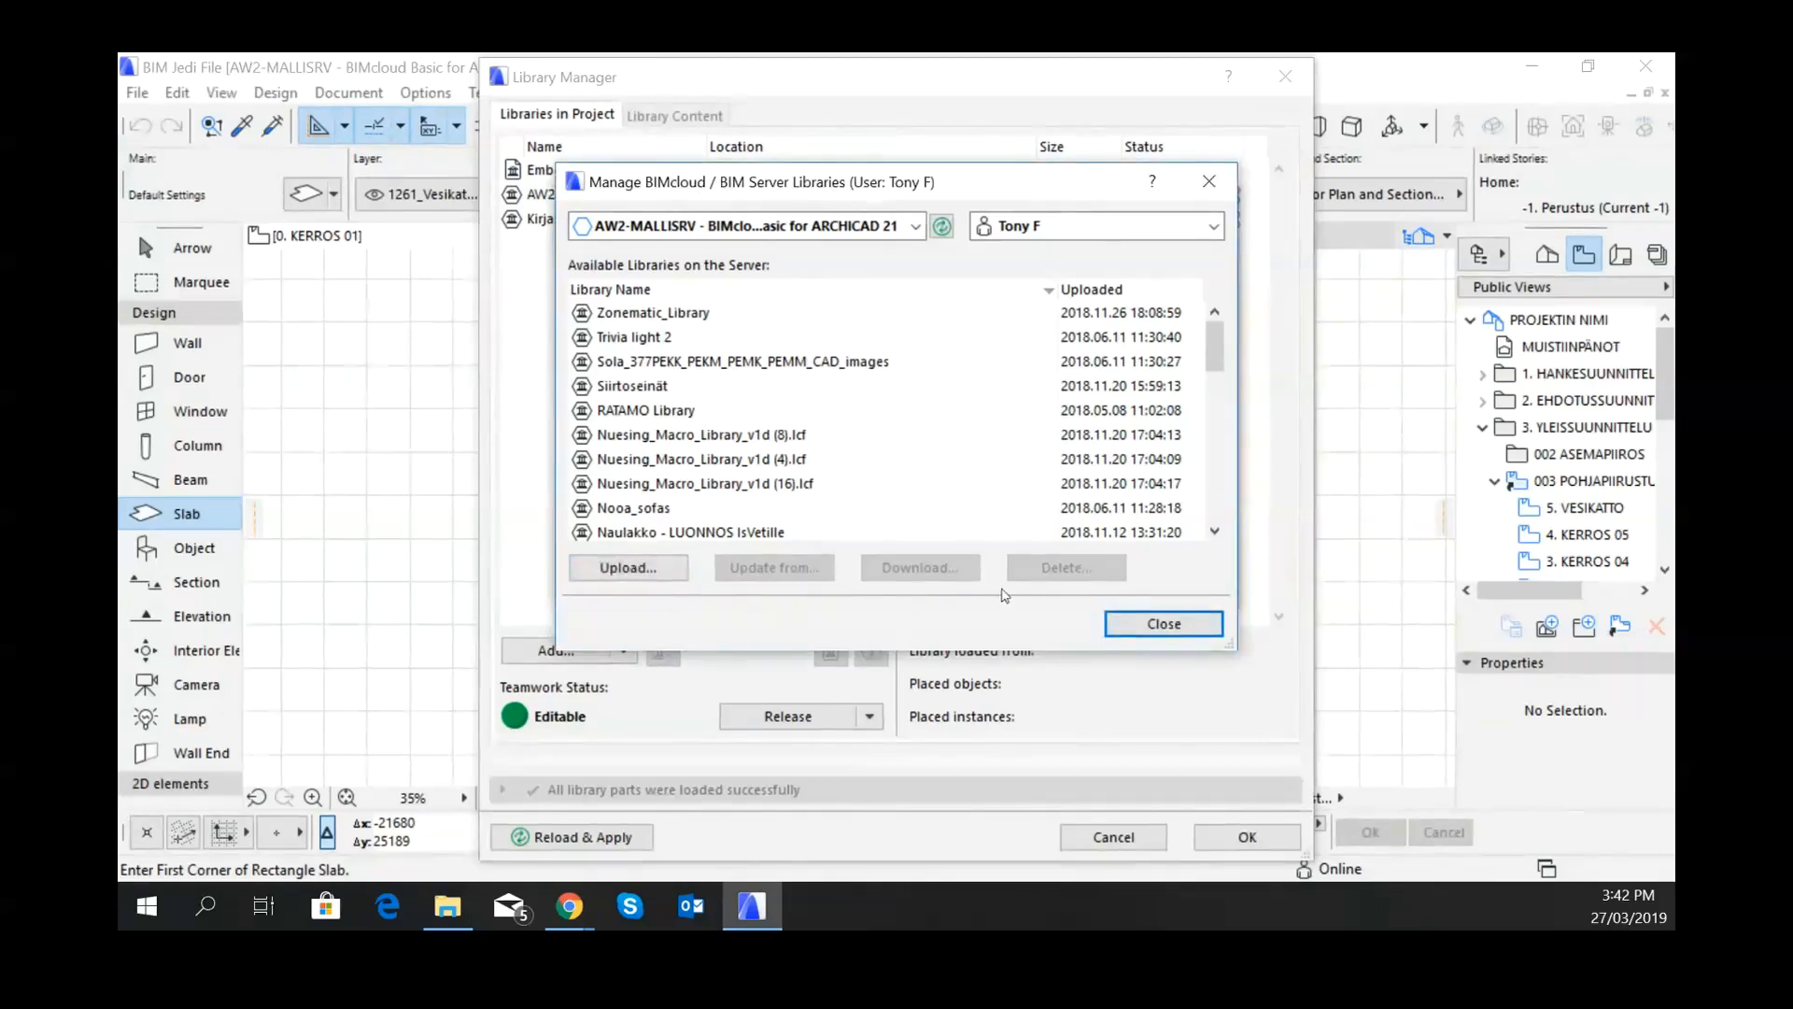
scroll(803, 411, "down", 10)
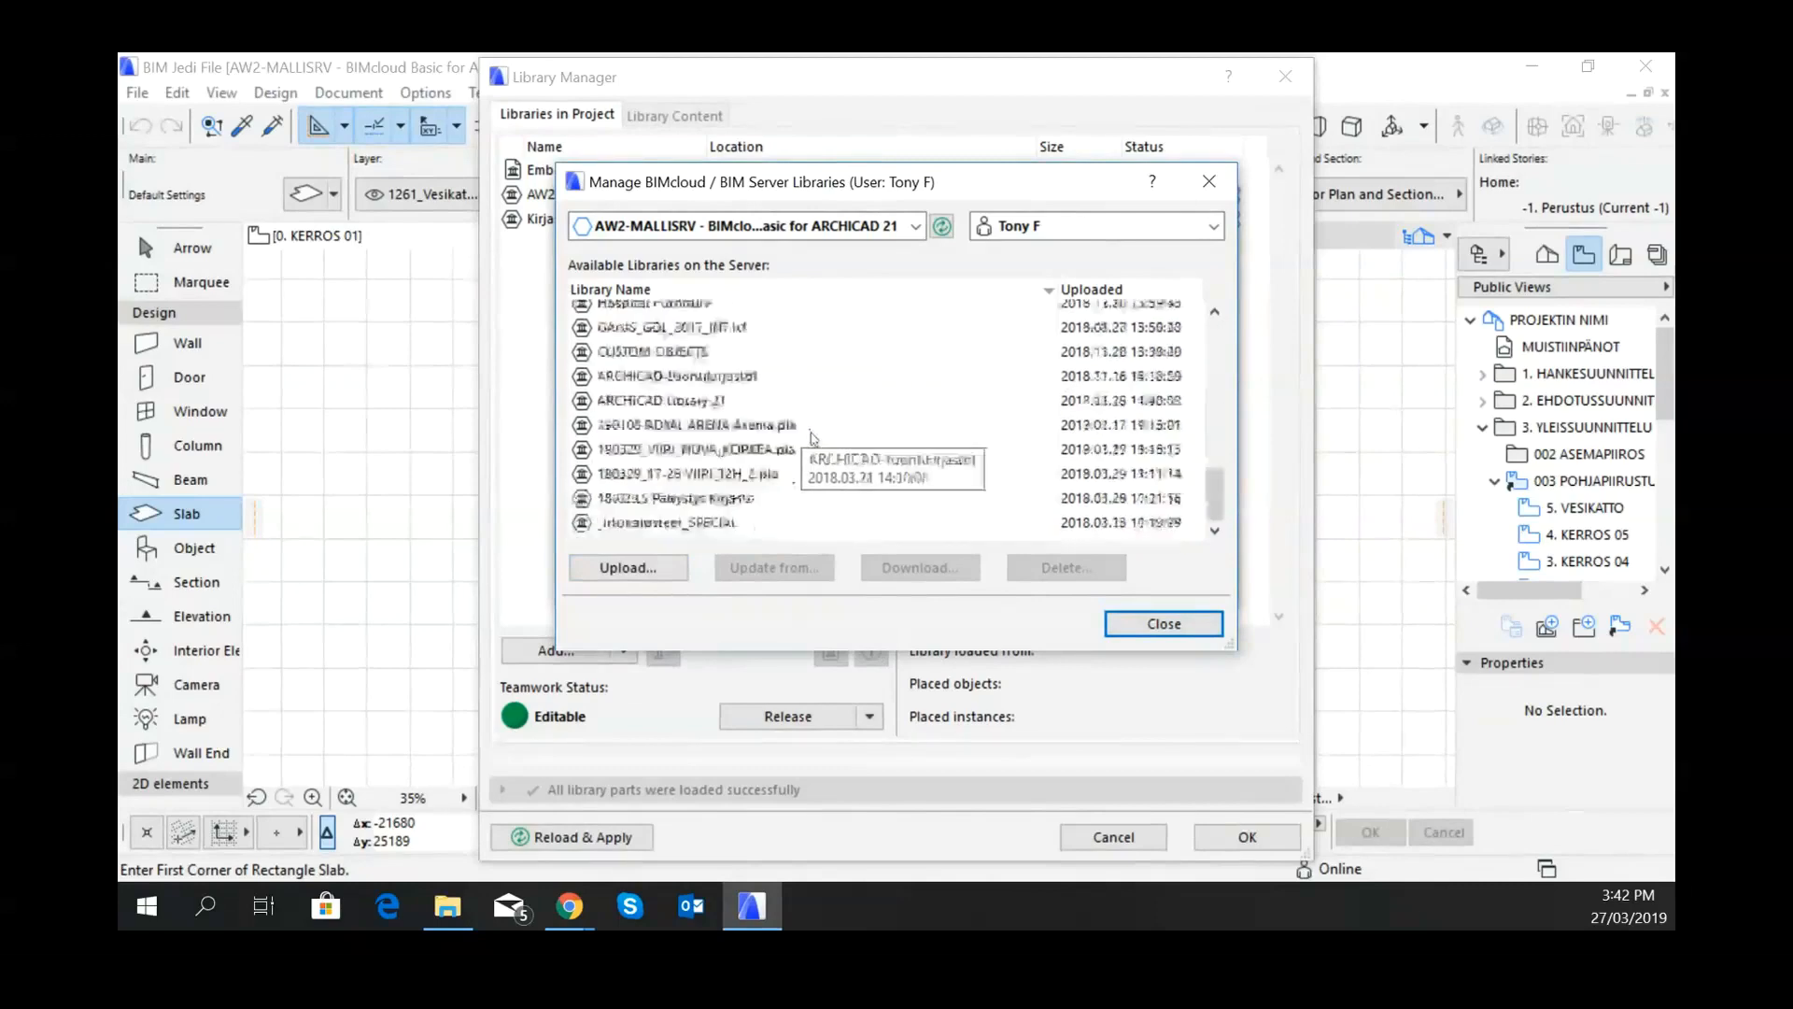
scroll(812, 459, "up", 10)
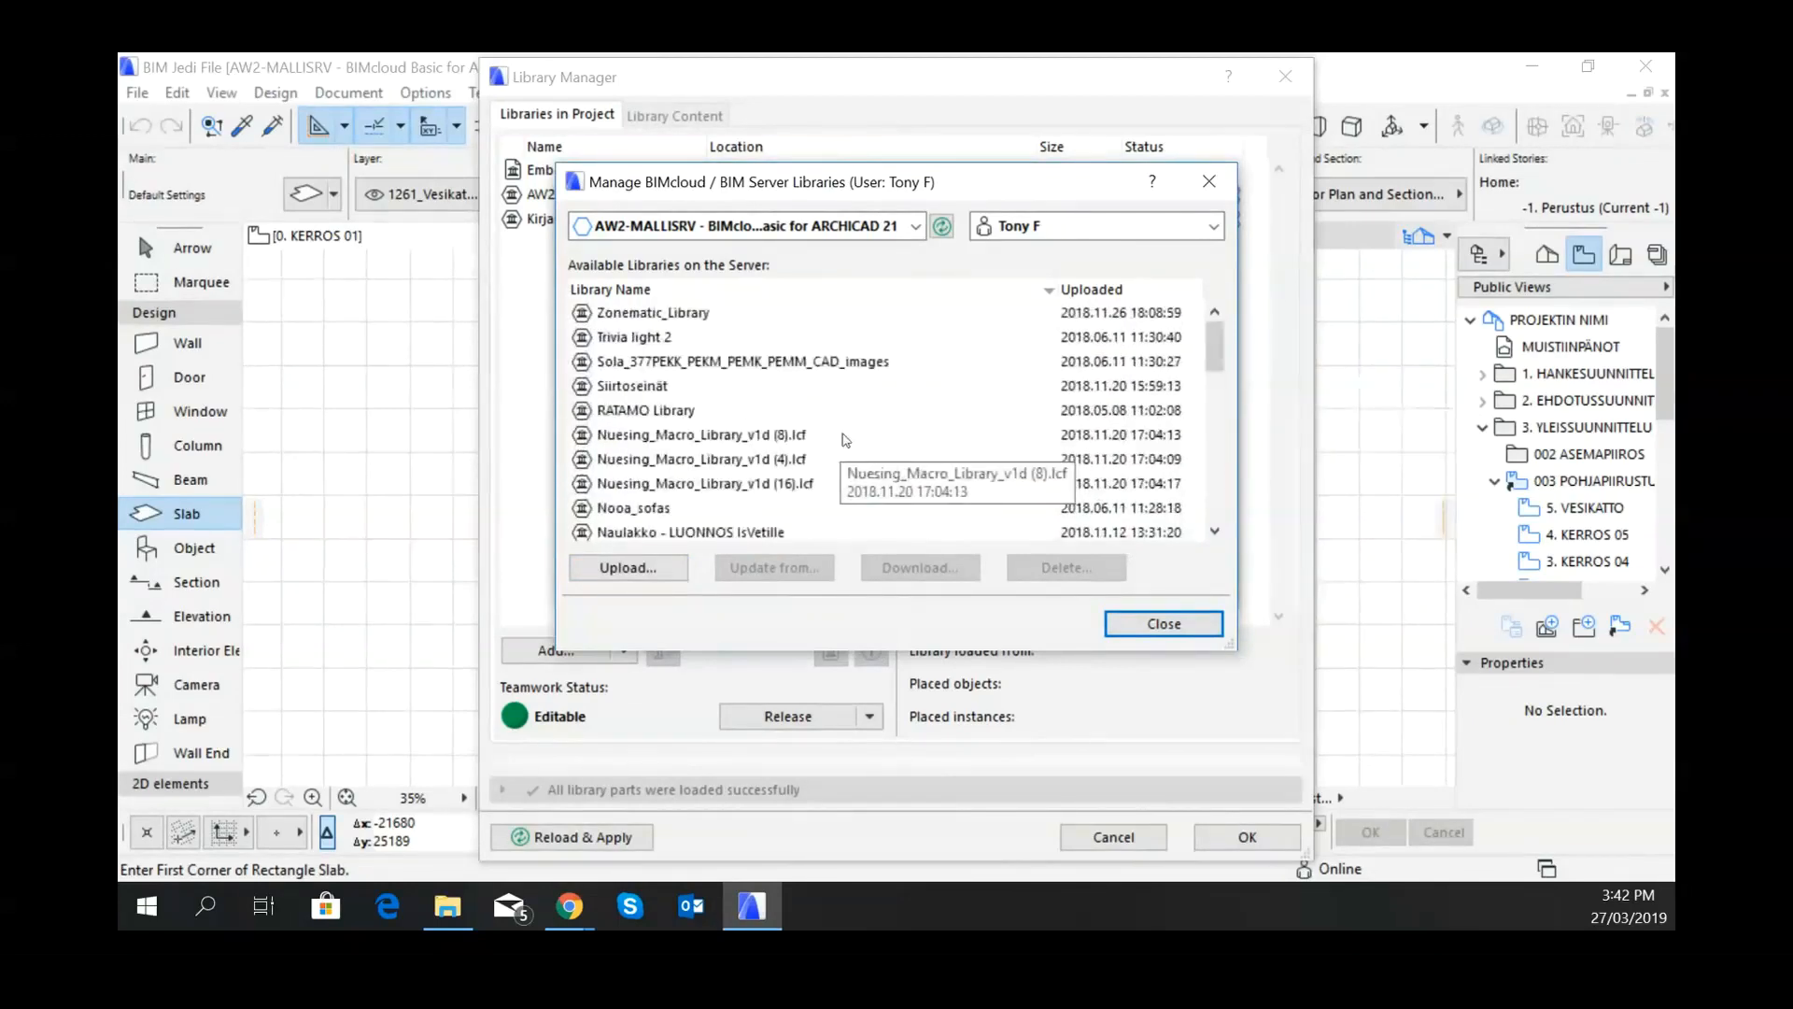
Step: Start another library upload to the BIMcloud server and open the BIM Jedi Library folder
left_click(641, 567)
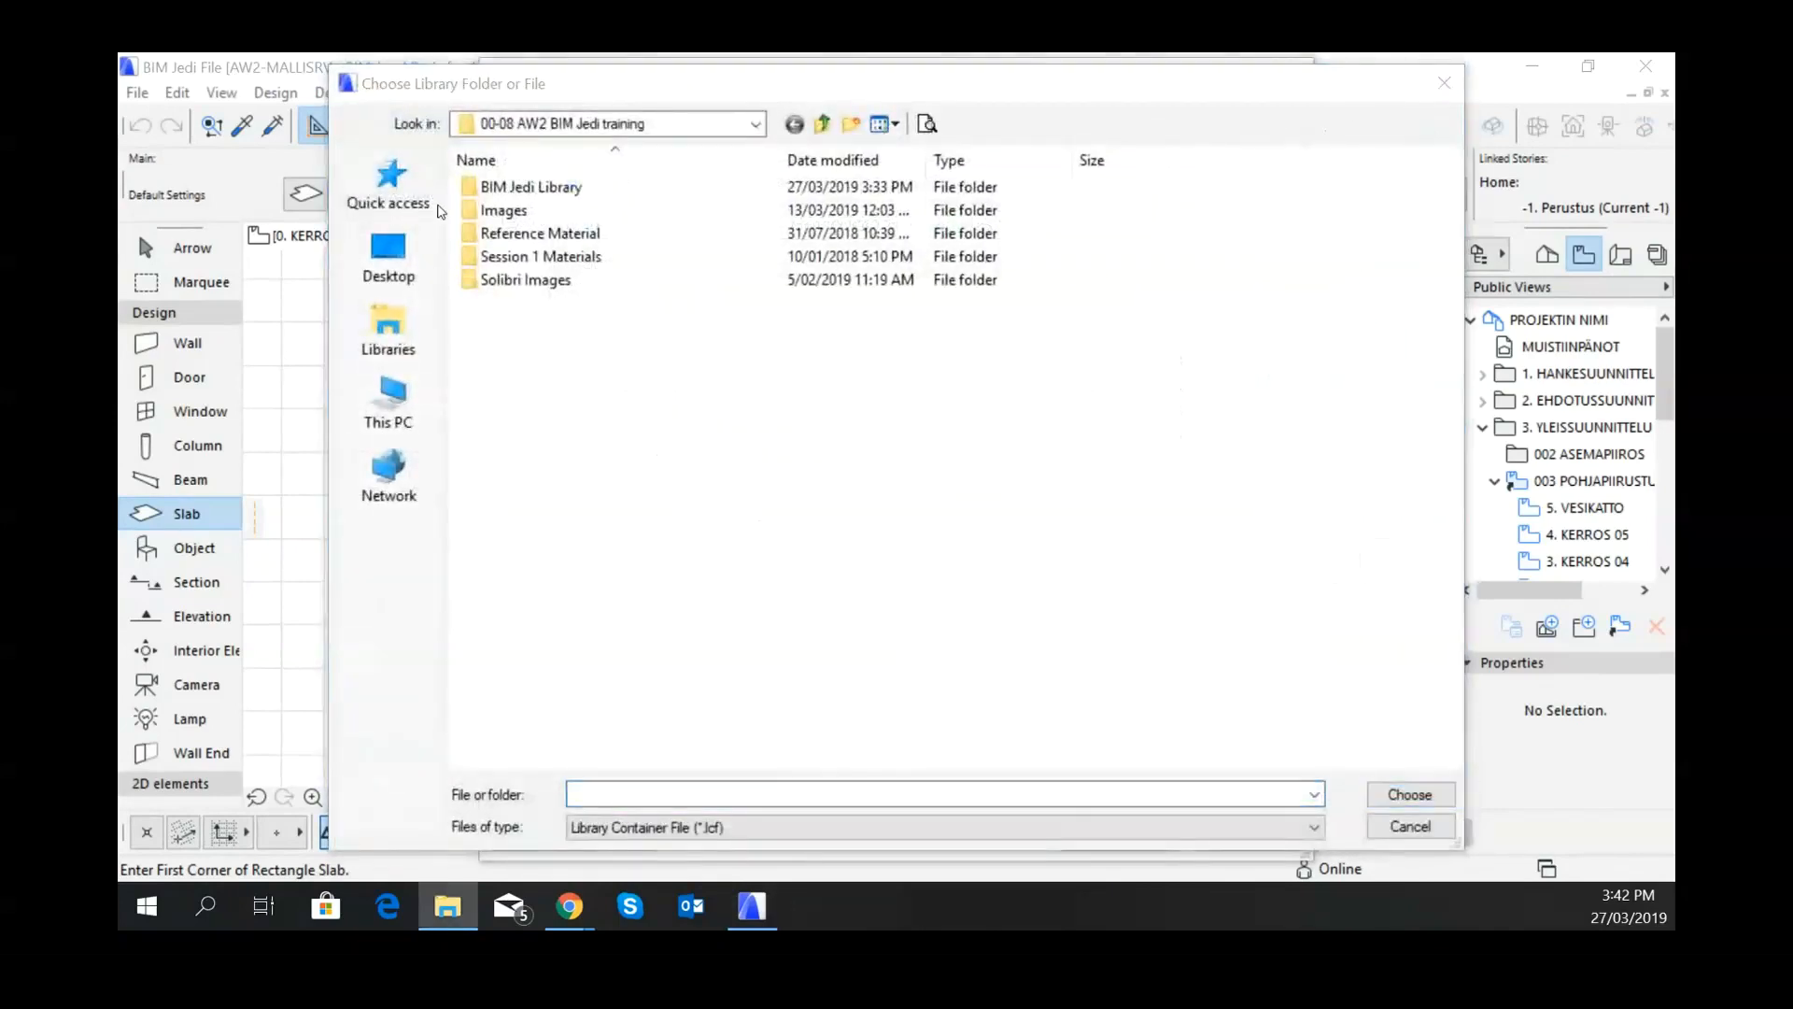
left_click(560, 187)
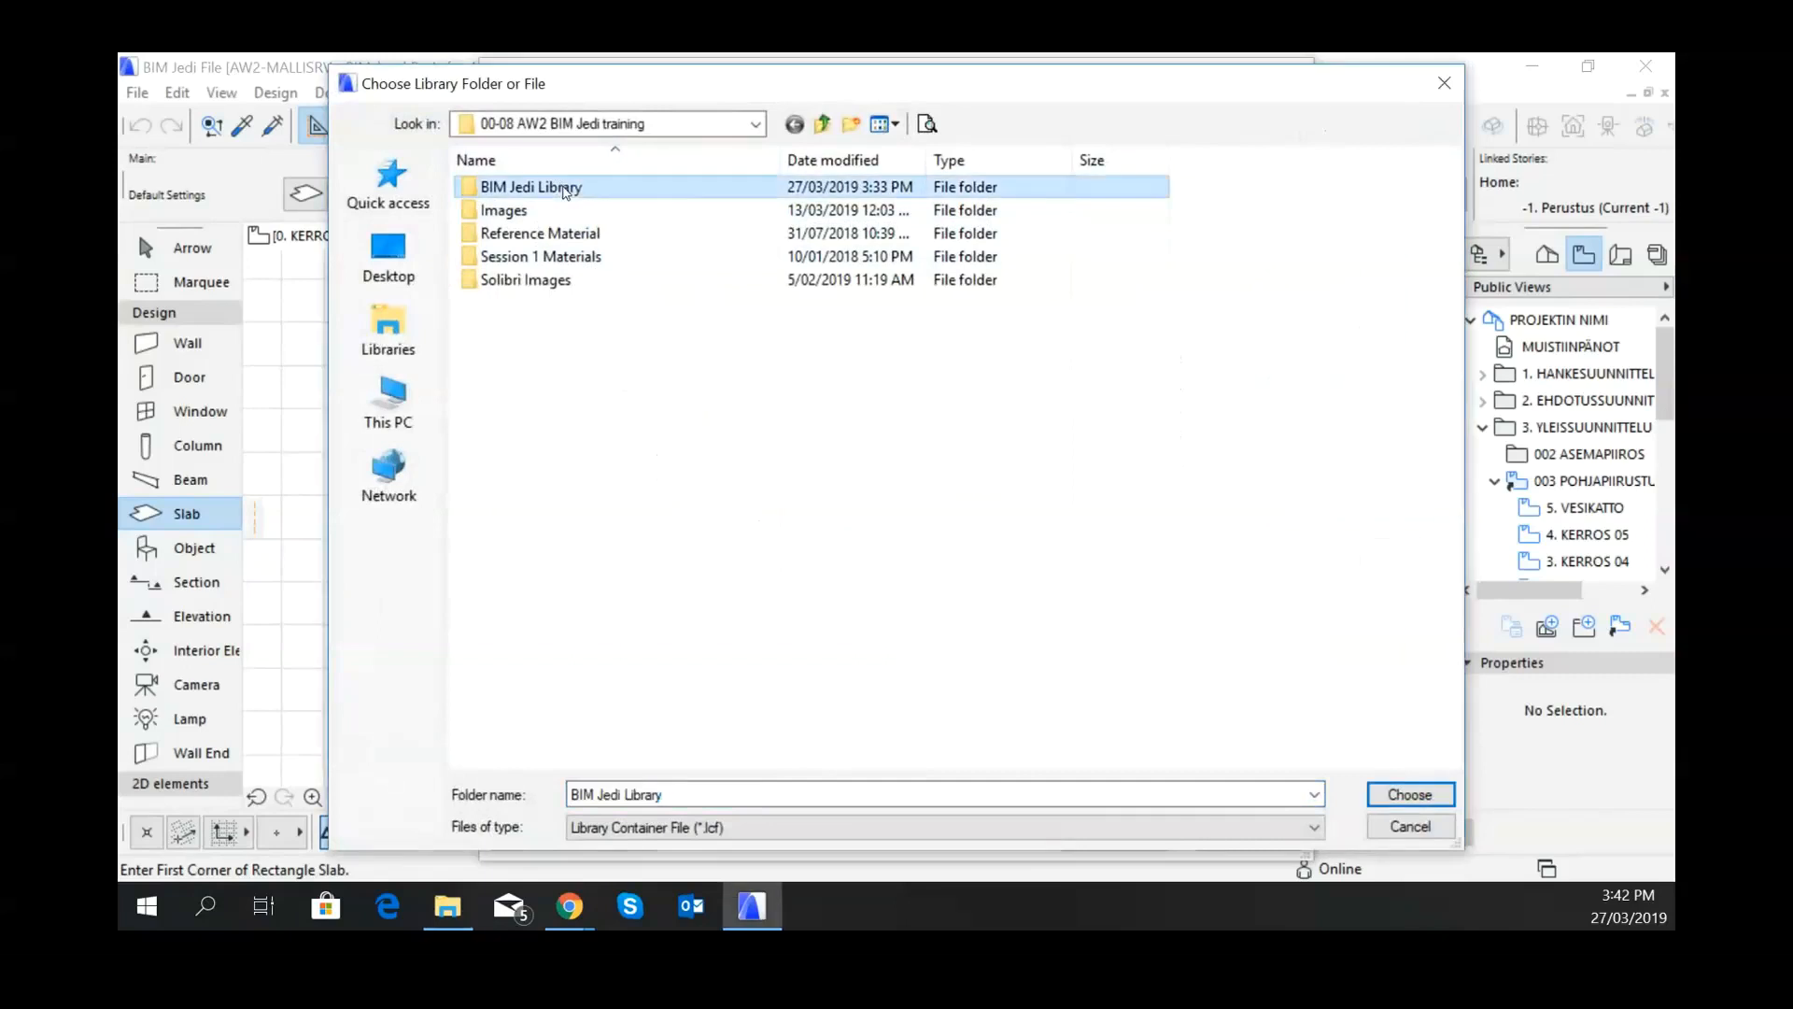
left_click(564, 187)
left_click(472, 188)
double_click(472, 191)
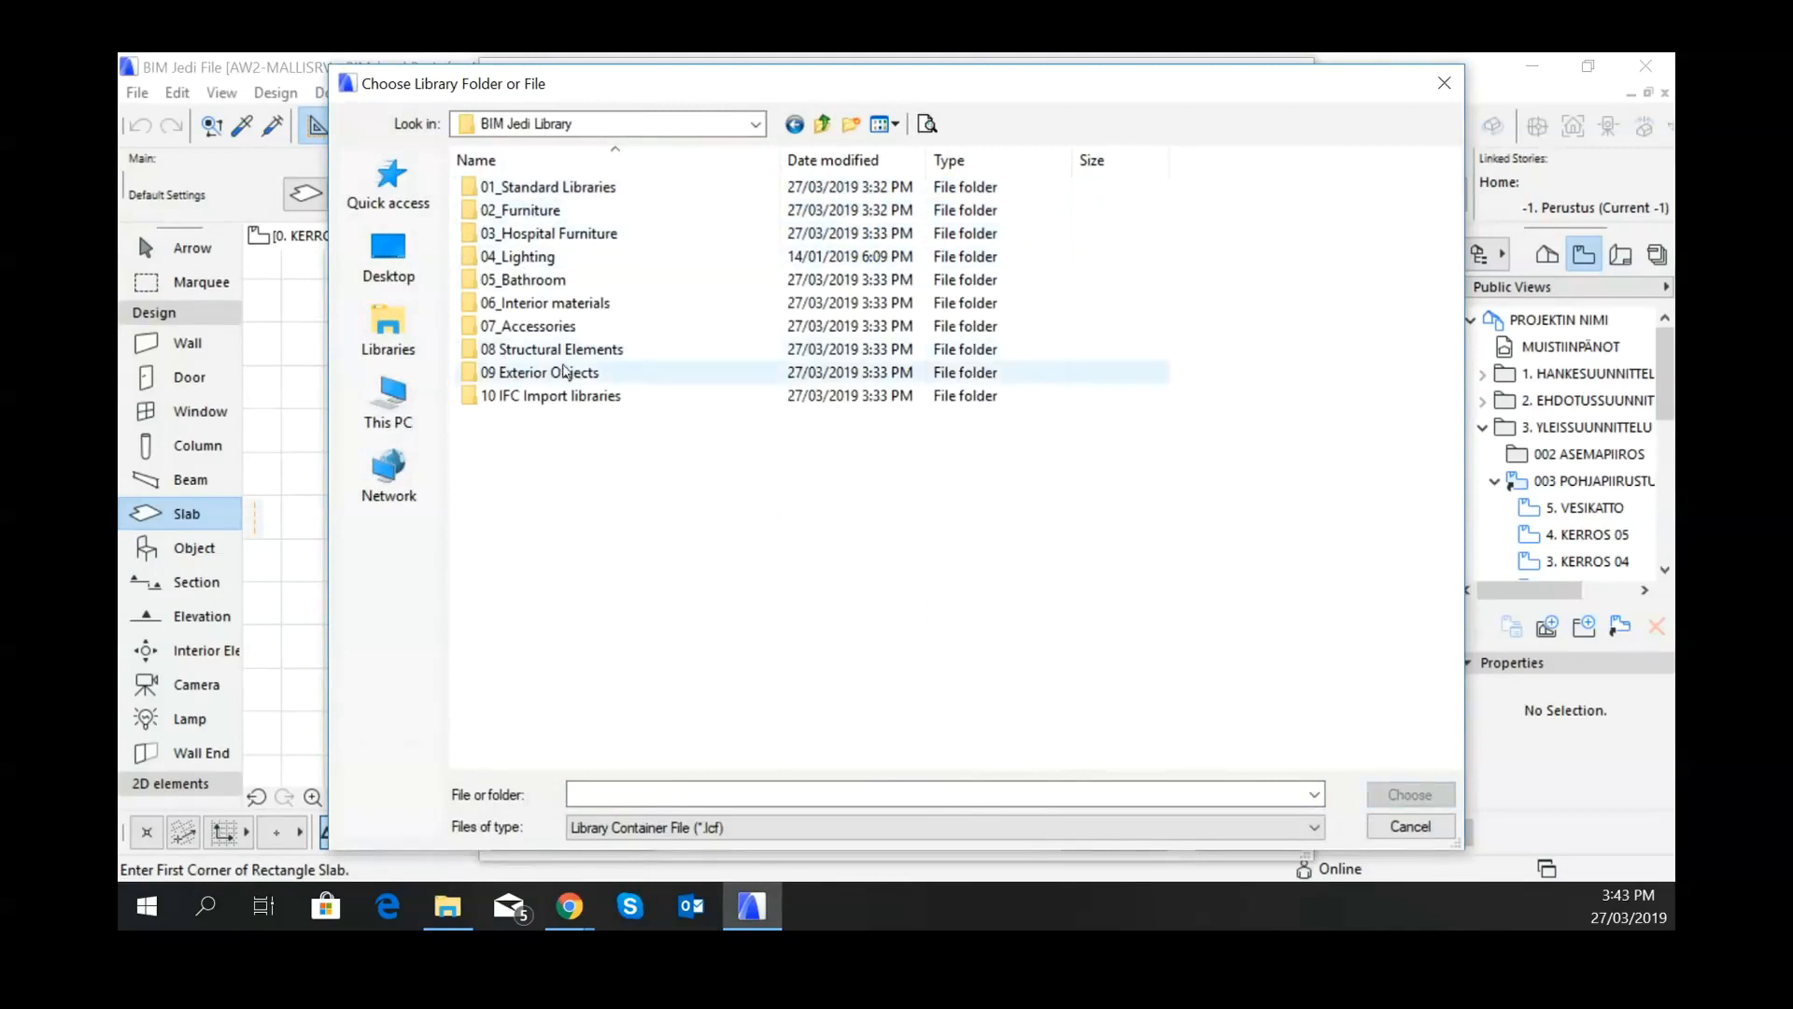
Step: Examine the contents of the 09 Exterior Objects, 02_Furniture and 03_Hospital Furniture subfolders for library container files
left_click(505, 371)
double_click(505, 371)
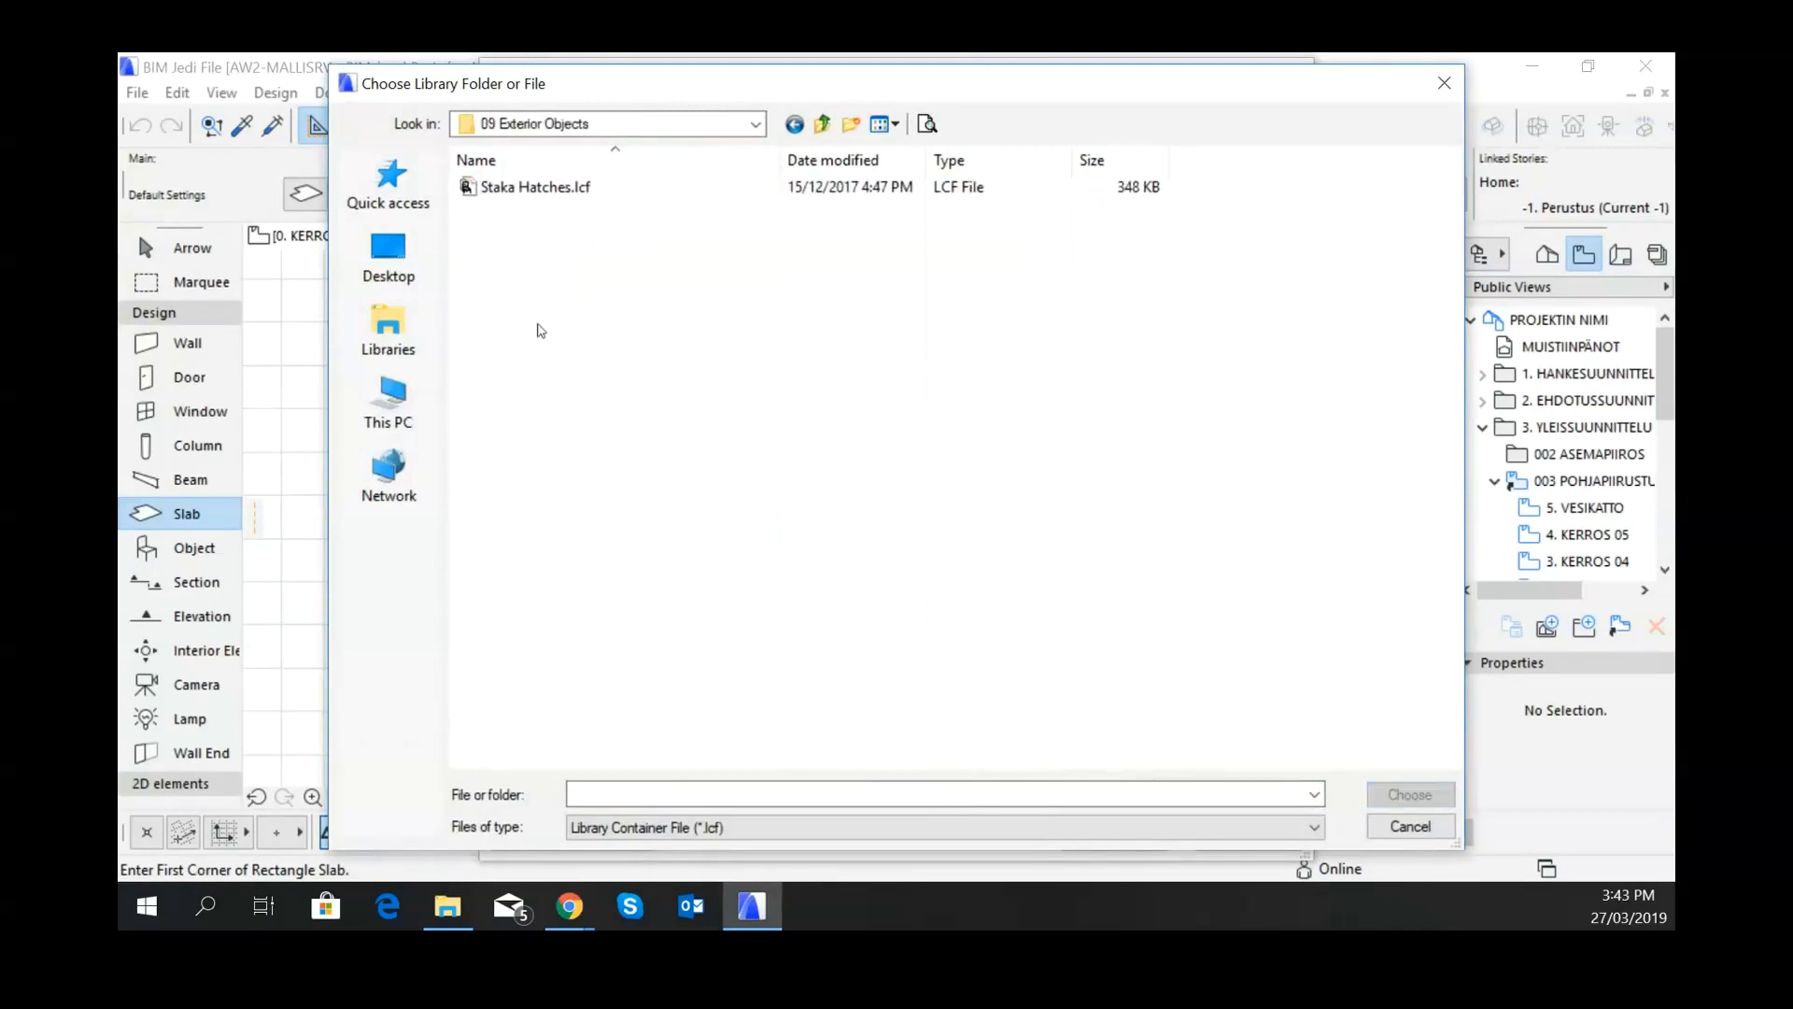
left_click(822, 123)
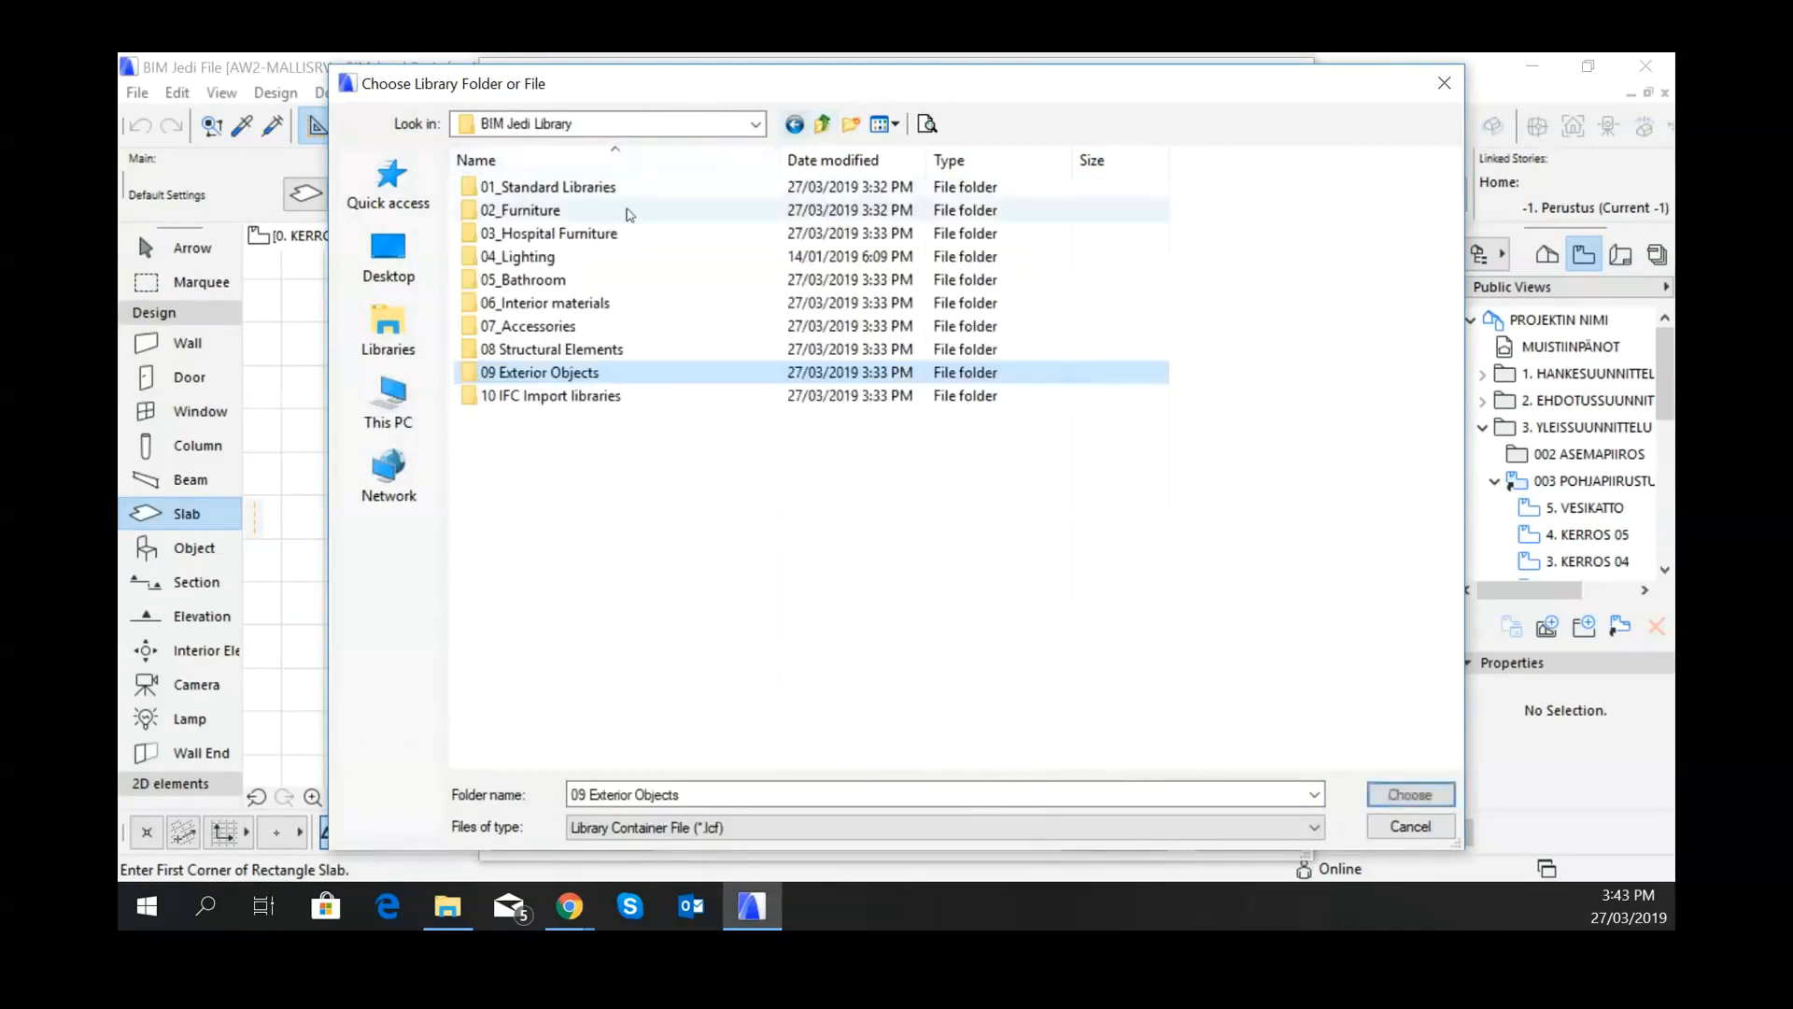
double_click(563, 211)
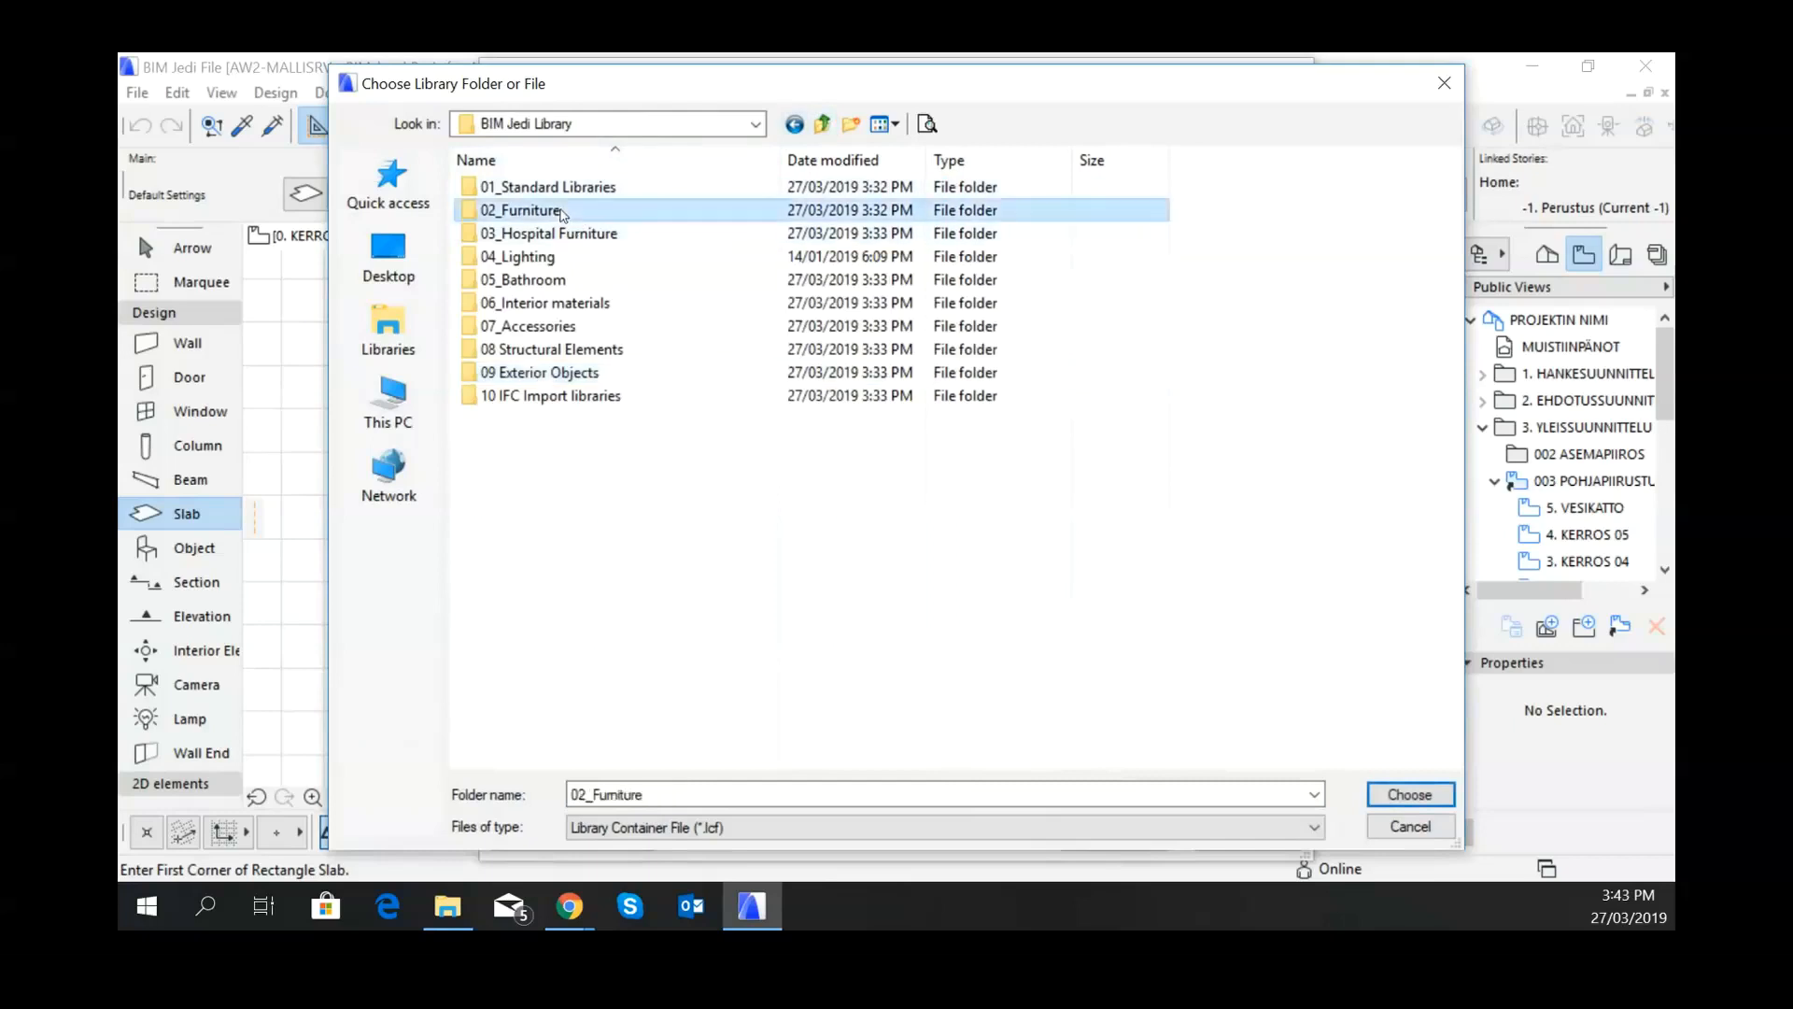
left_click(822, 123)
double_click(580, 240)
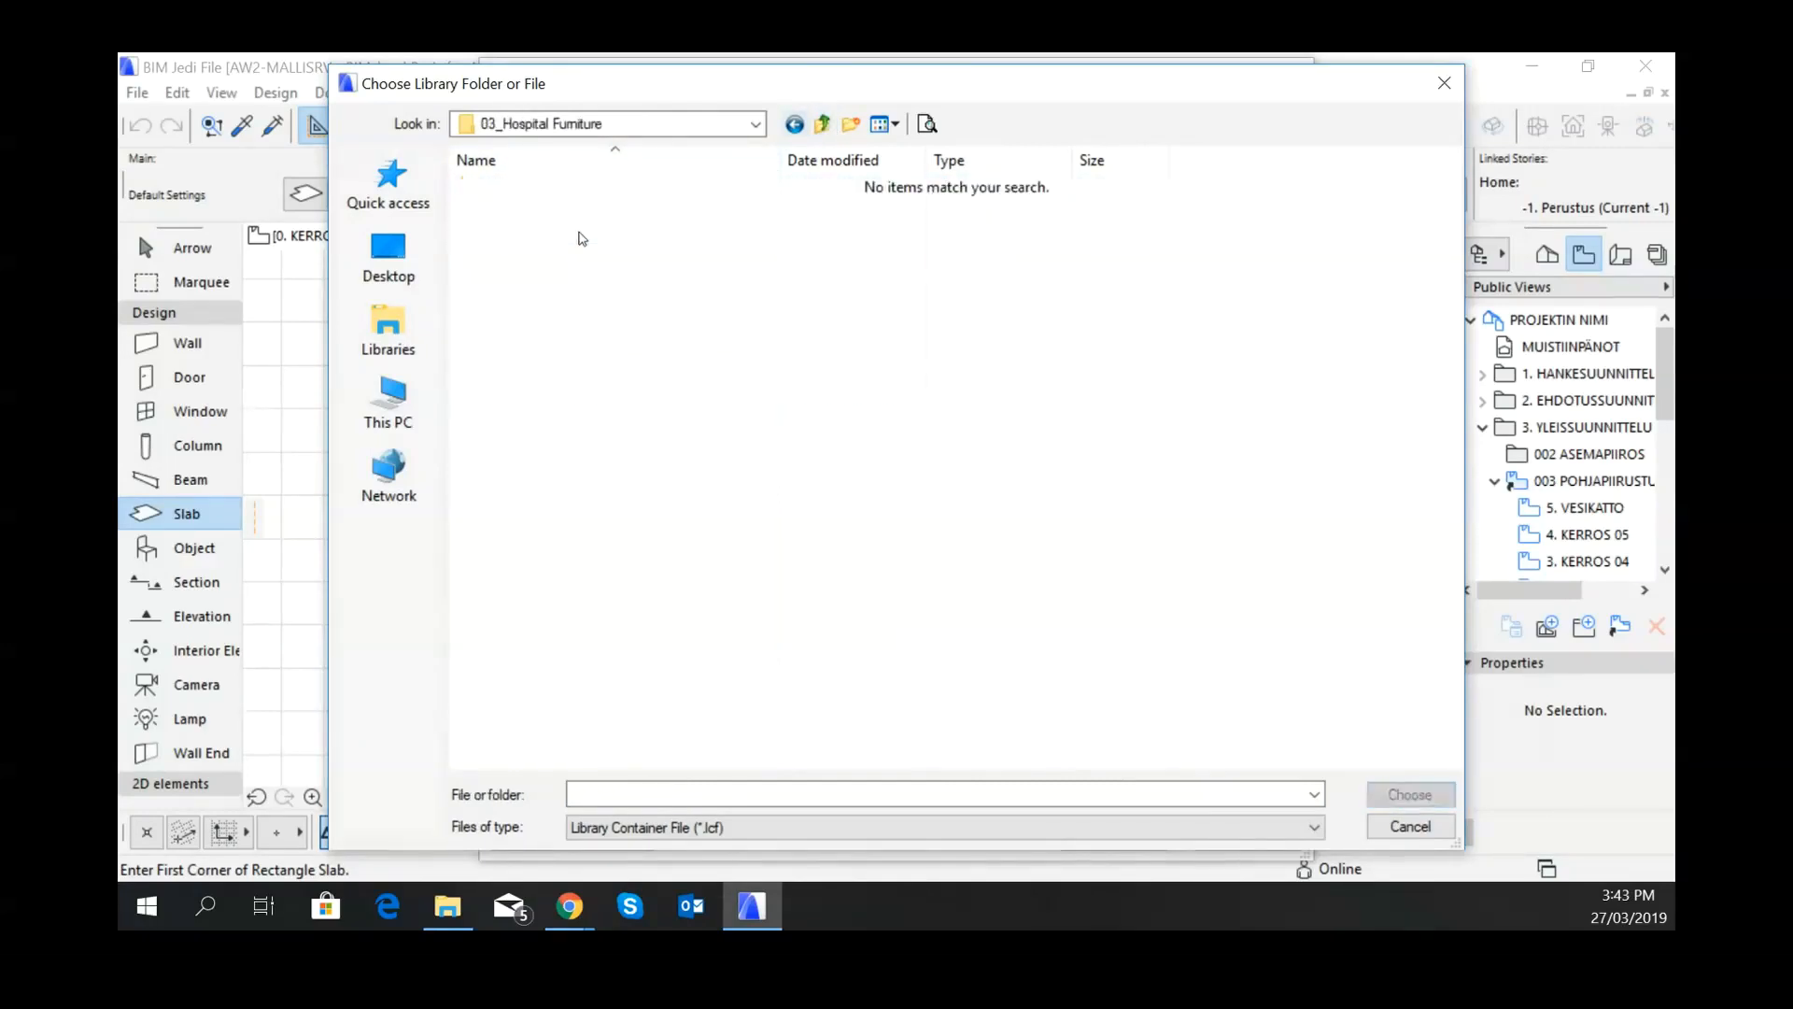
left_click(822, 124)
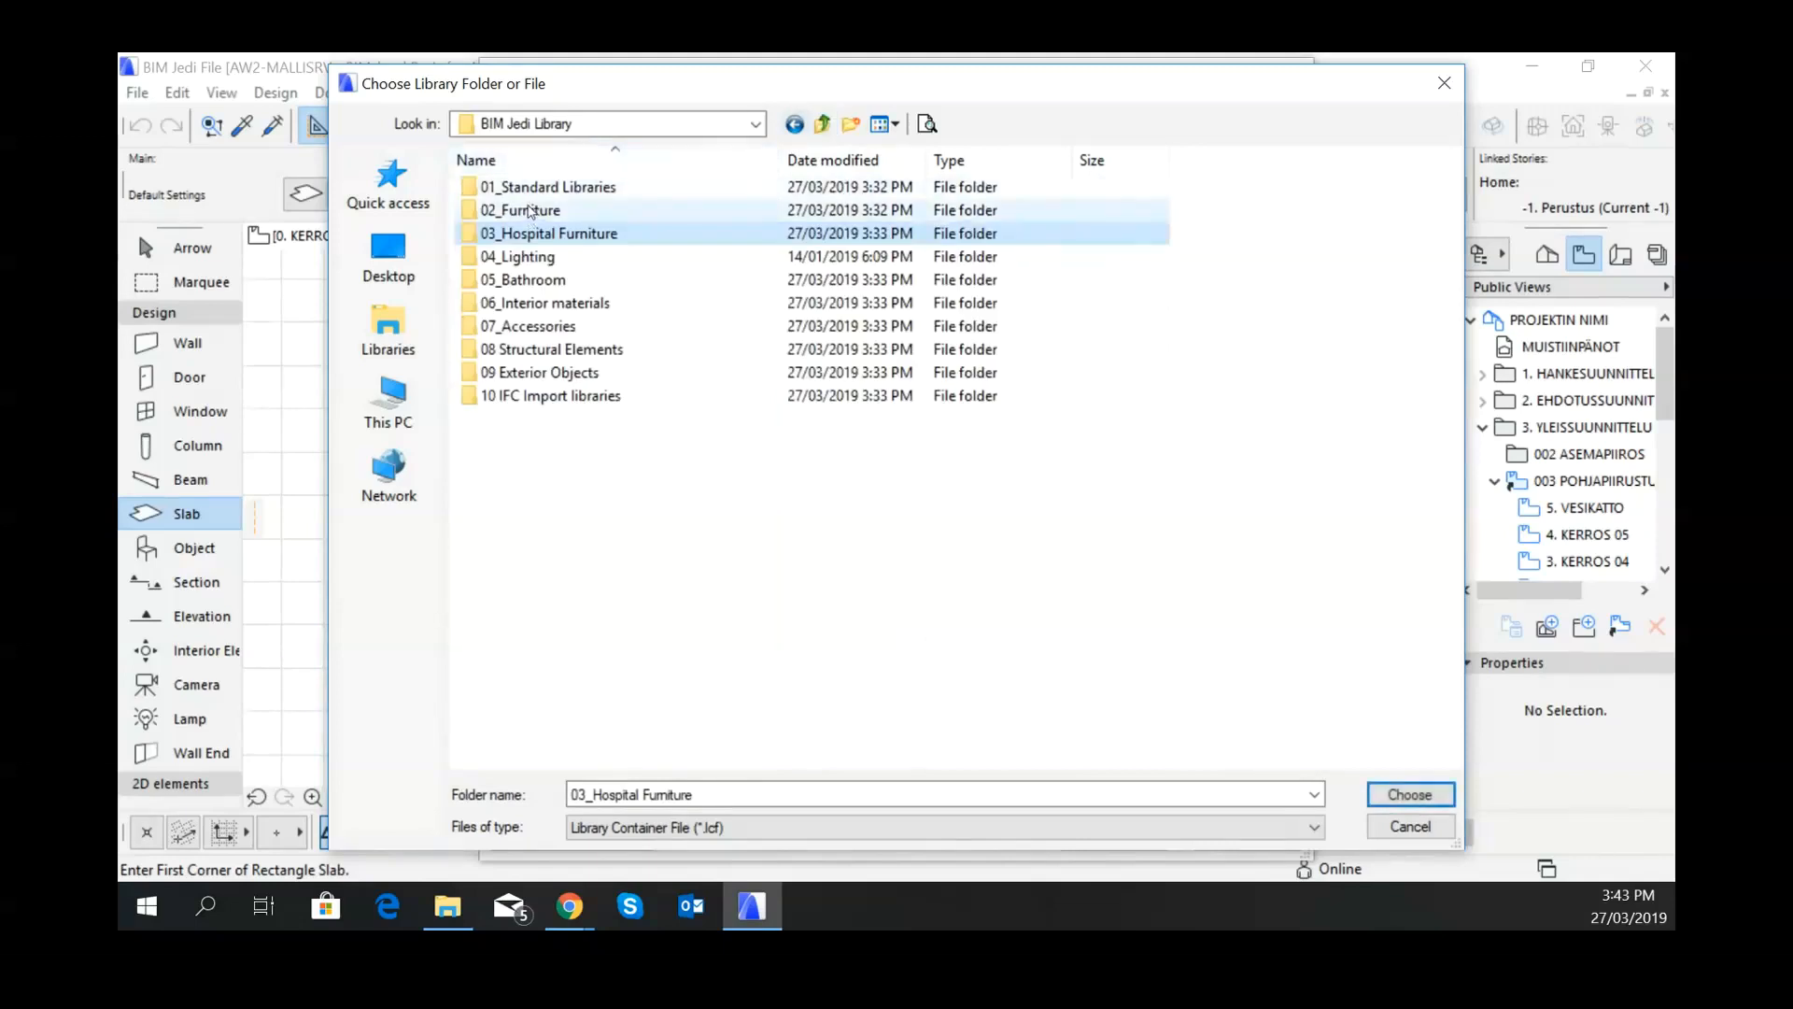
Step: Rename the 02_Furniture folder as BIM Jedi 02_Furniture
left_click(530, 213)
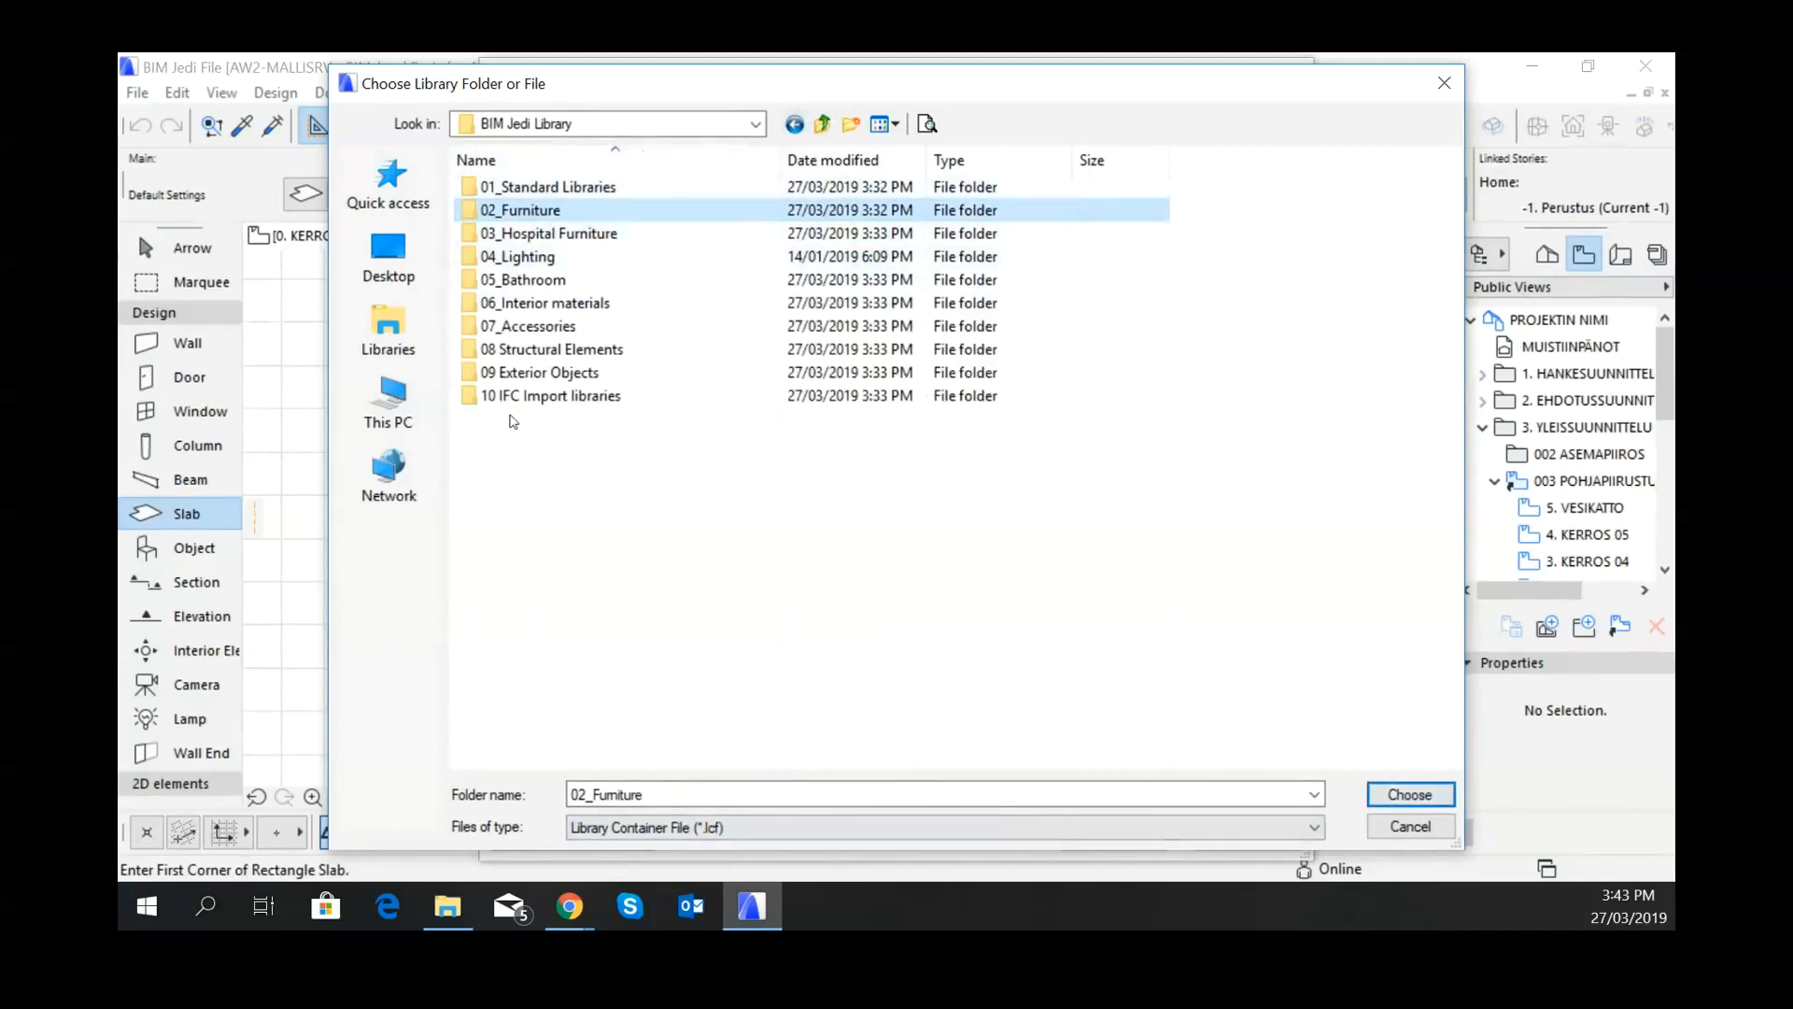
left_click(502, 211)
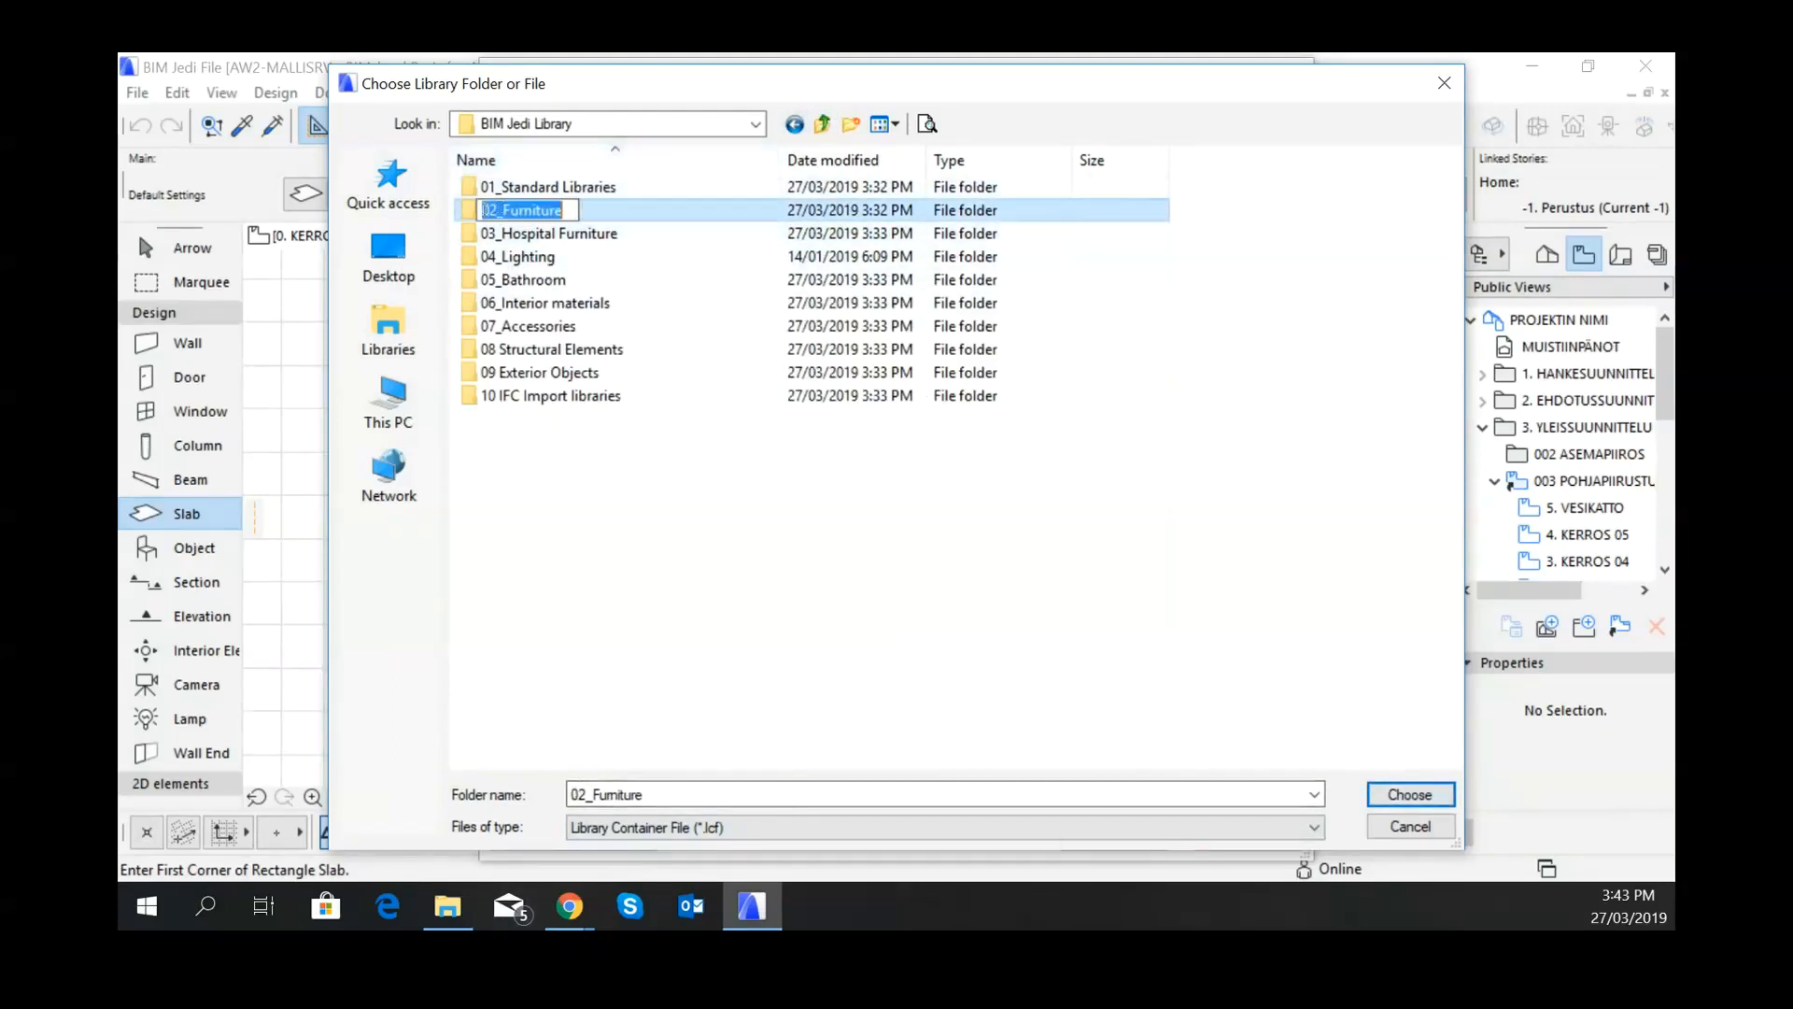
key("Home")
type("BIM Jed")
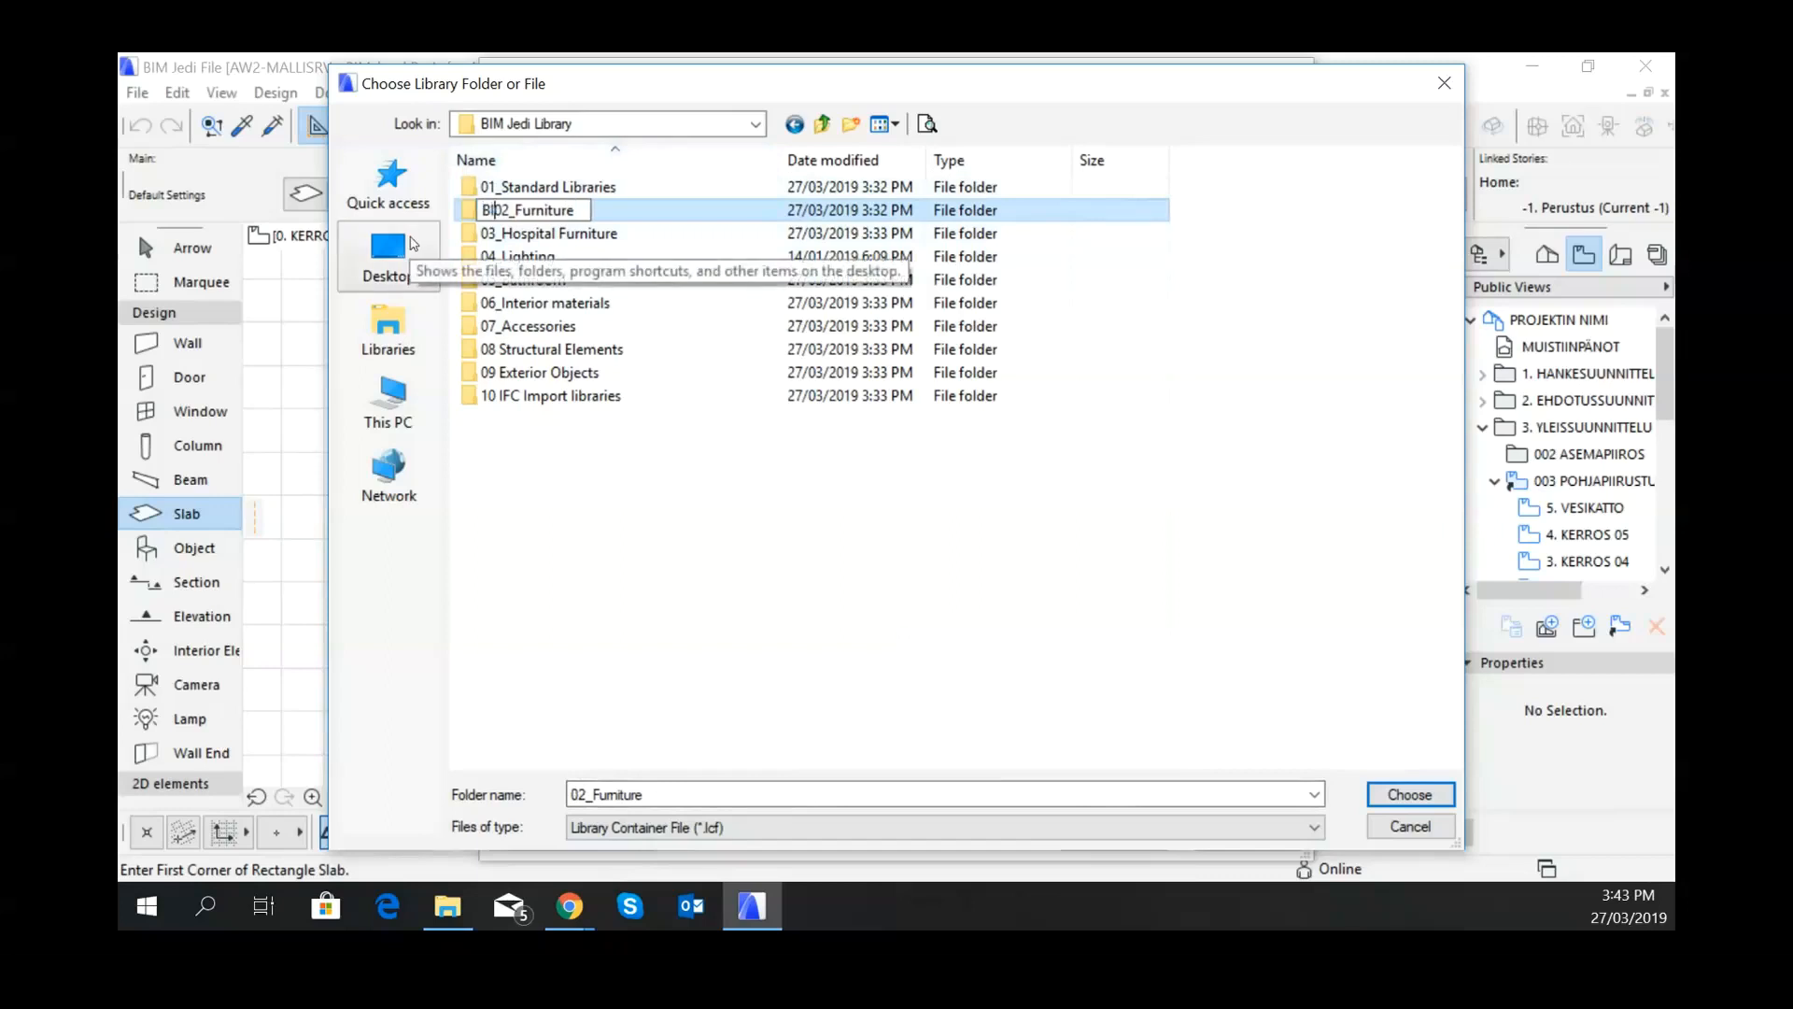
type("i")
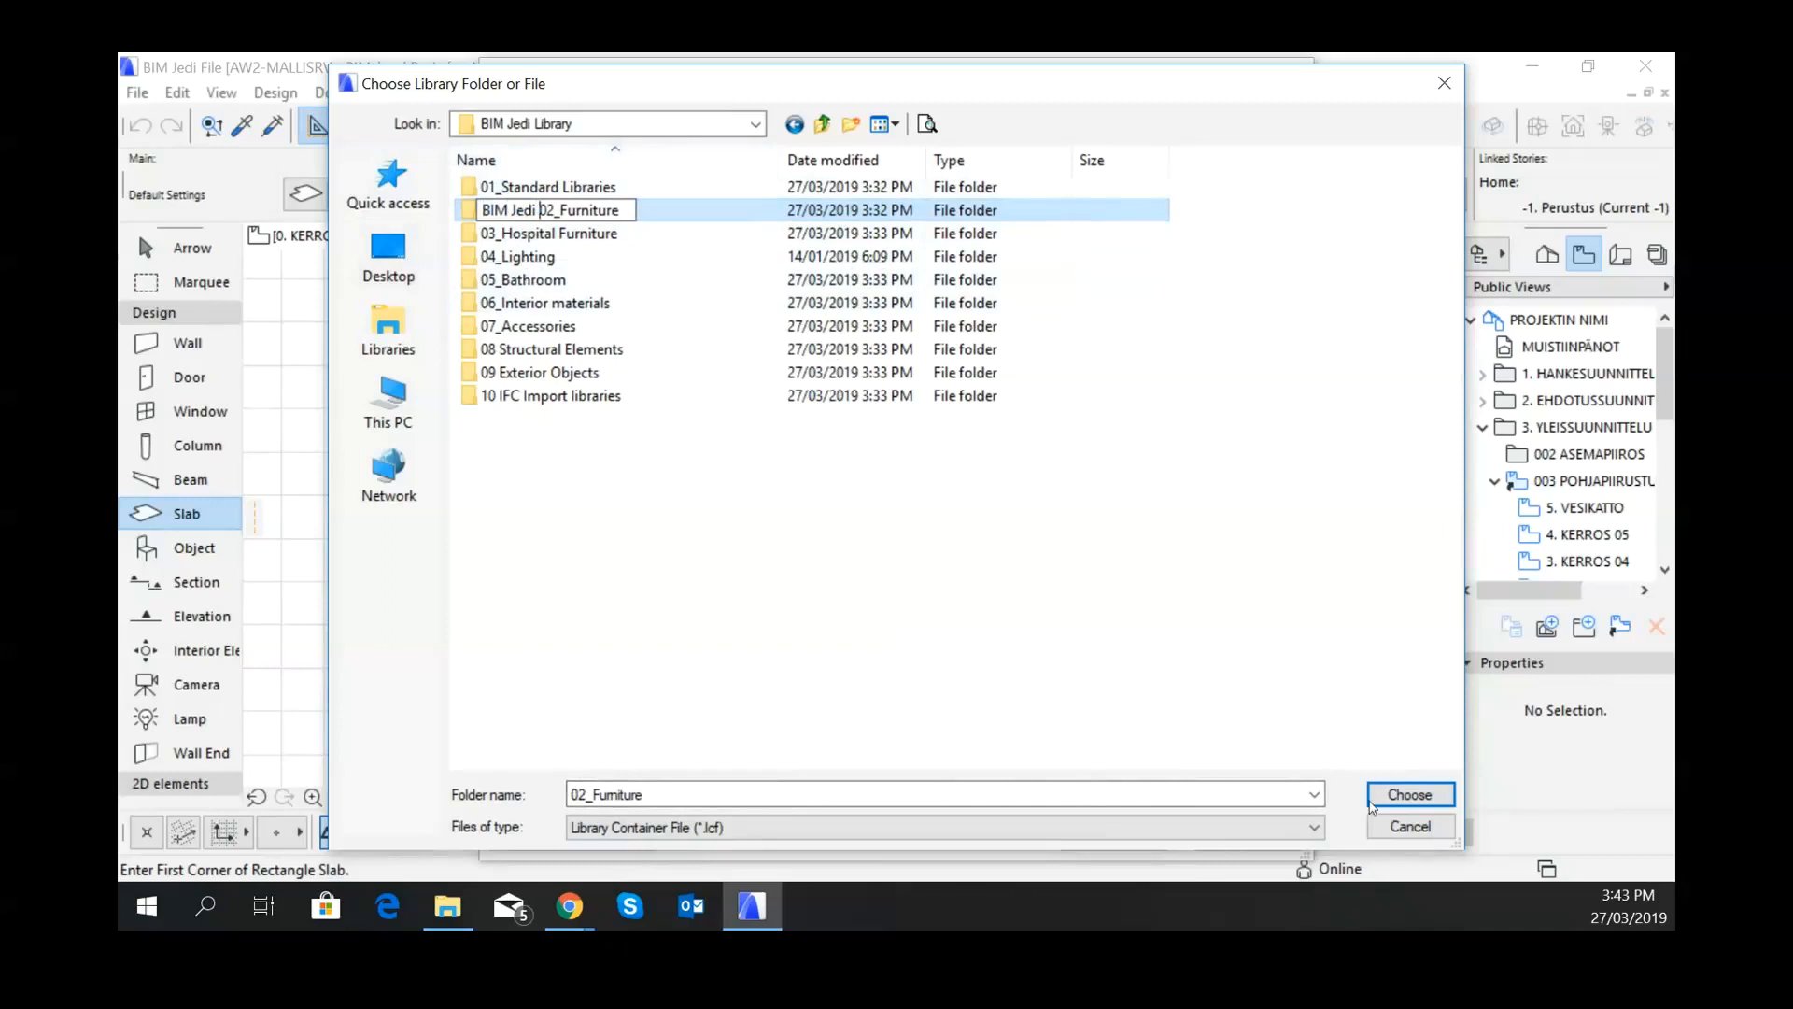
key("Return")
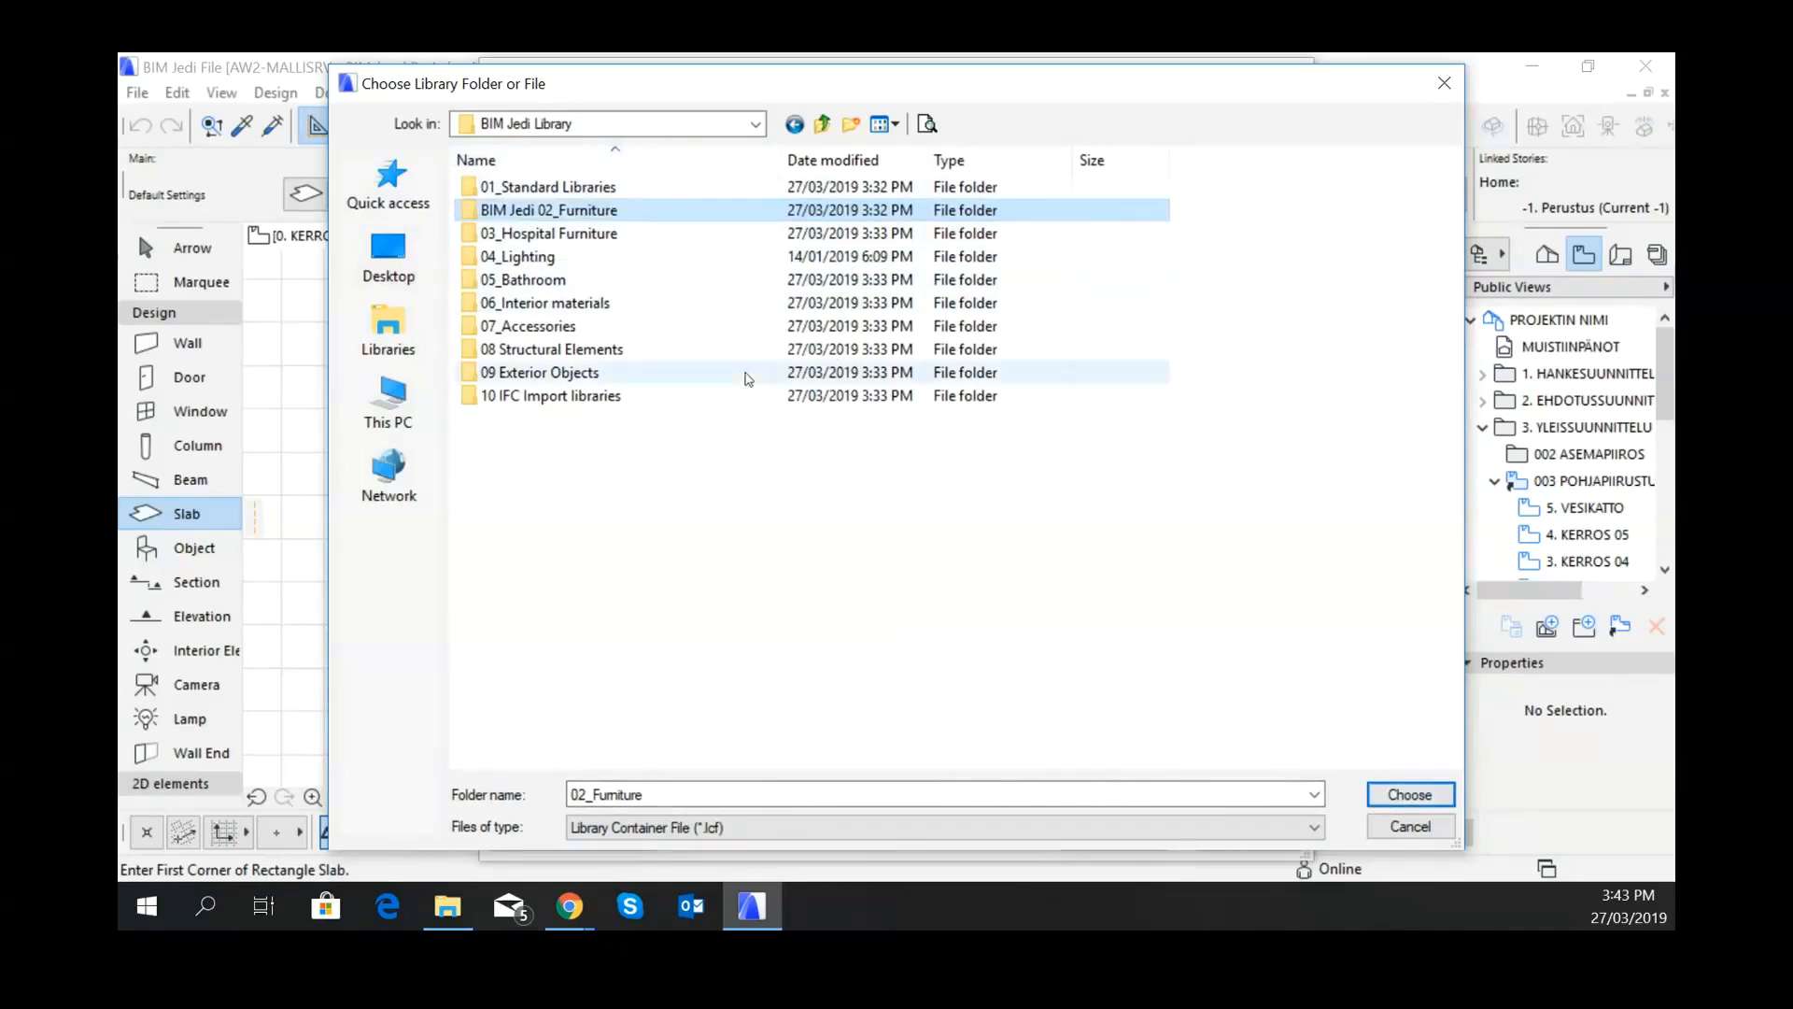
Step: Upload the BIM Jedi 02_Furniture folder to the BIMcloud server and close the library dialogs without changing the project's libraries
left_click(1409, 793)
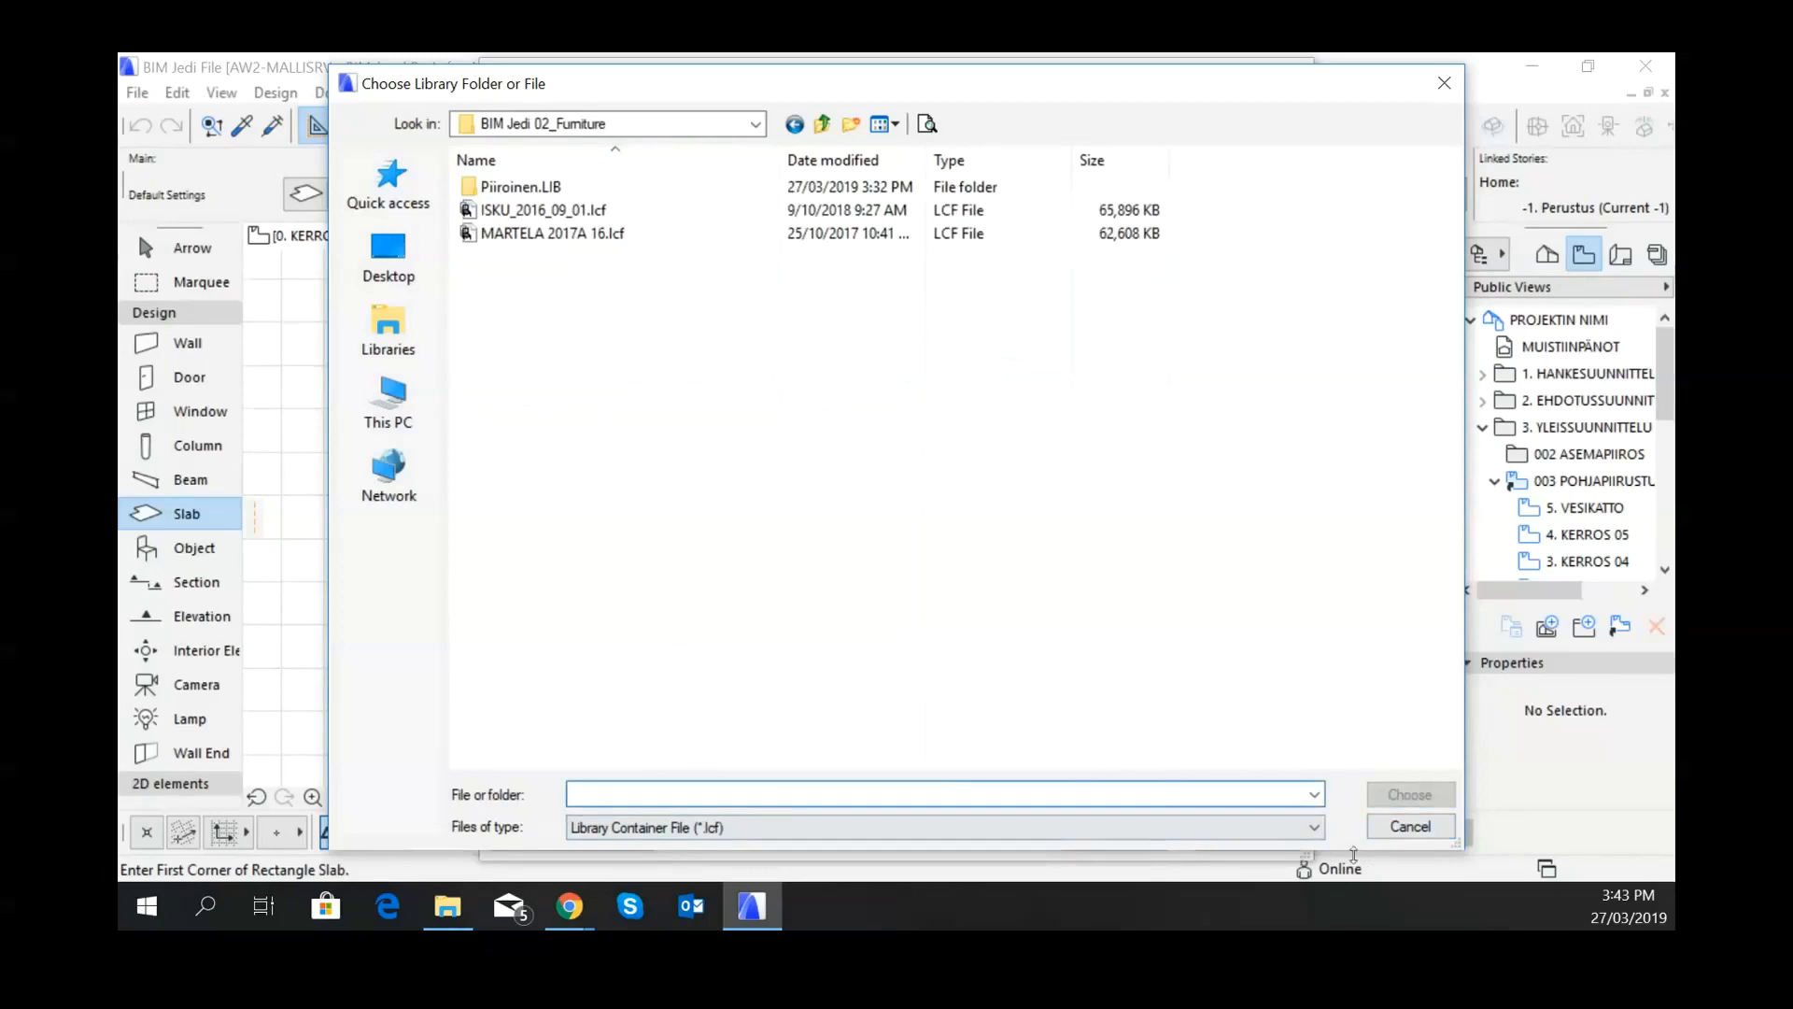
left_click(1409, 827)
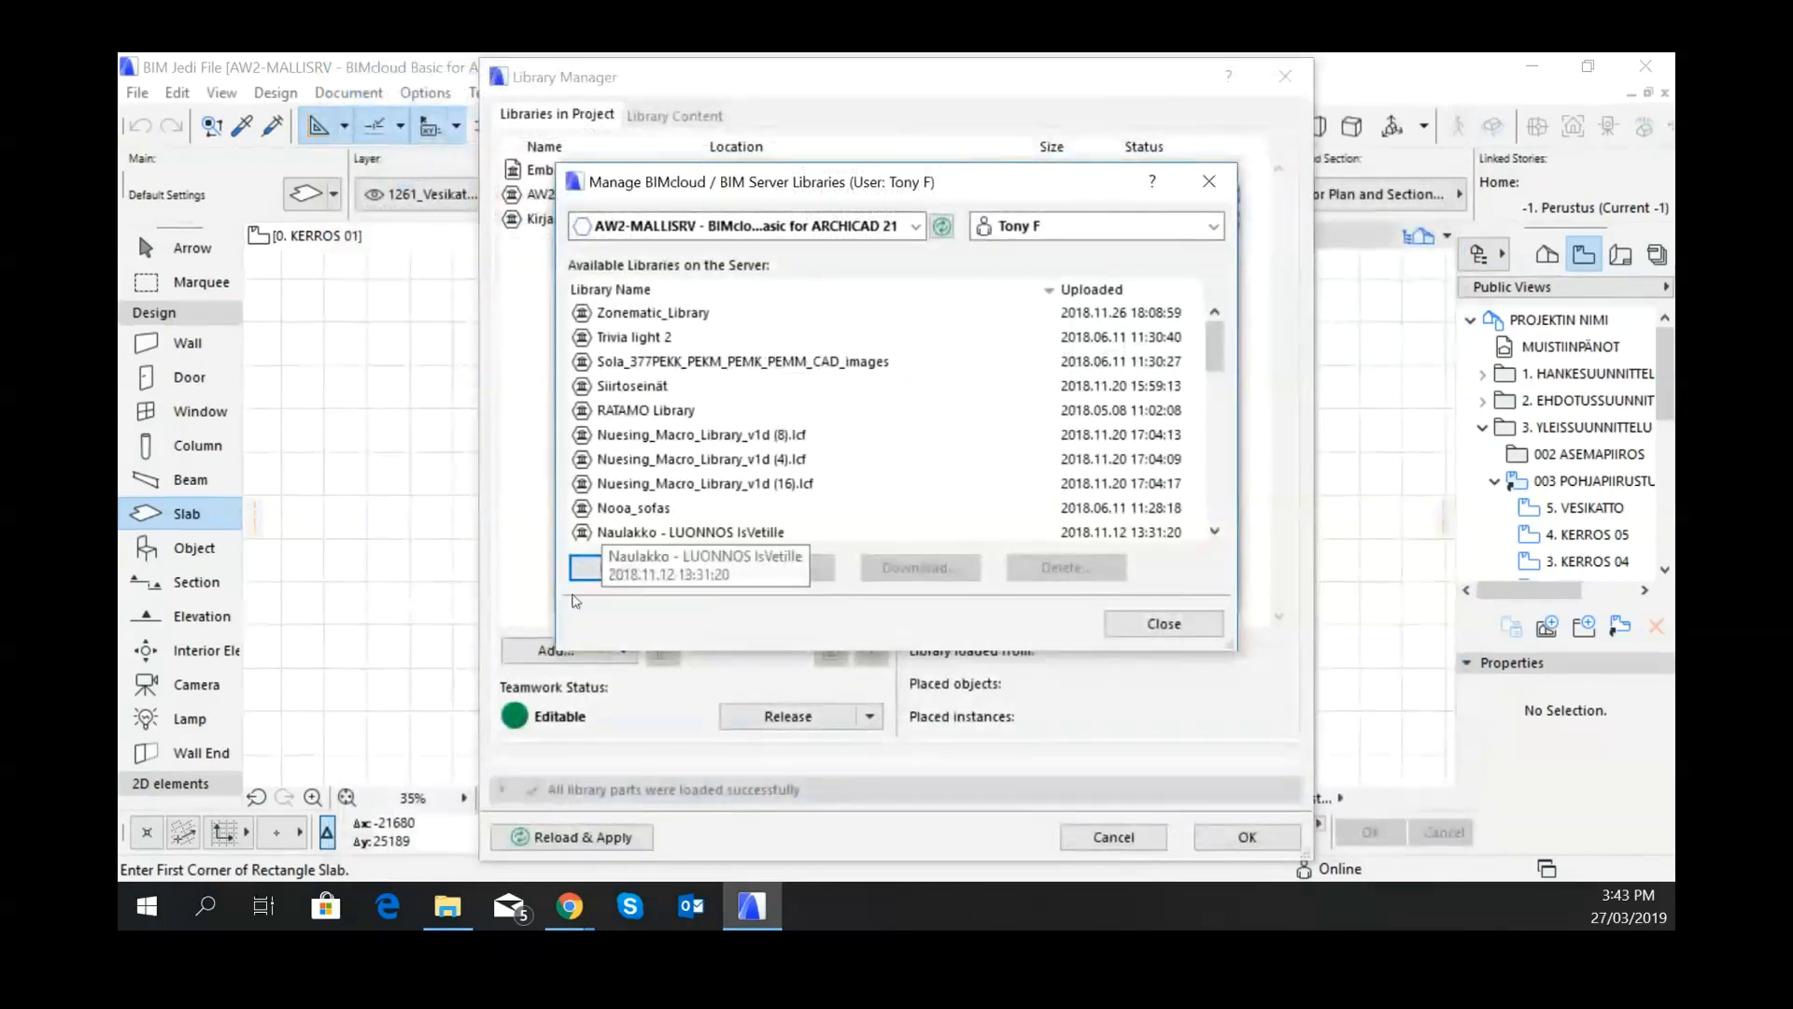
left_click(605, 574)
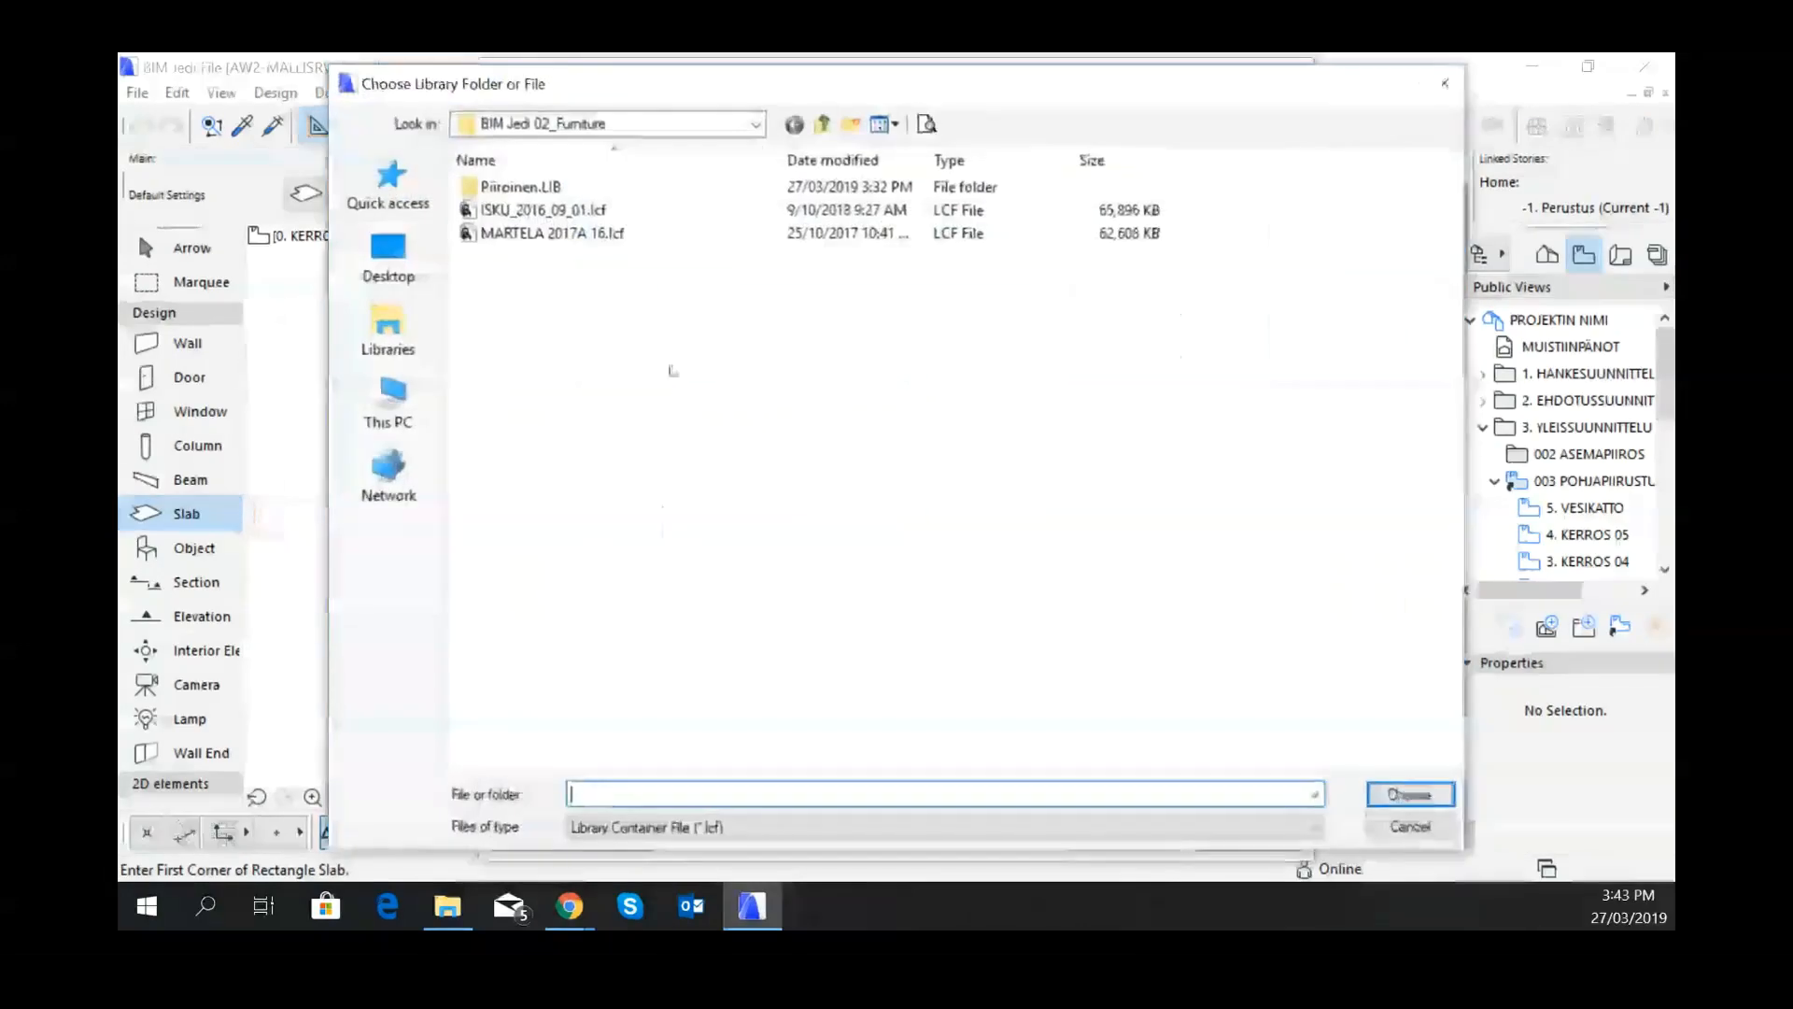
left_click(821, 123)
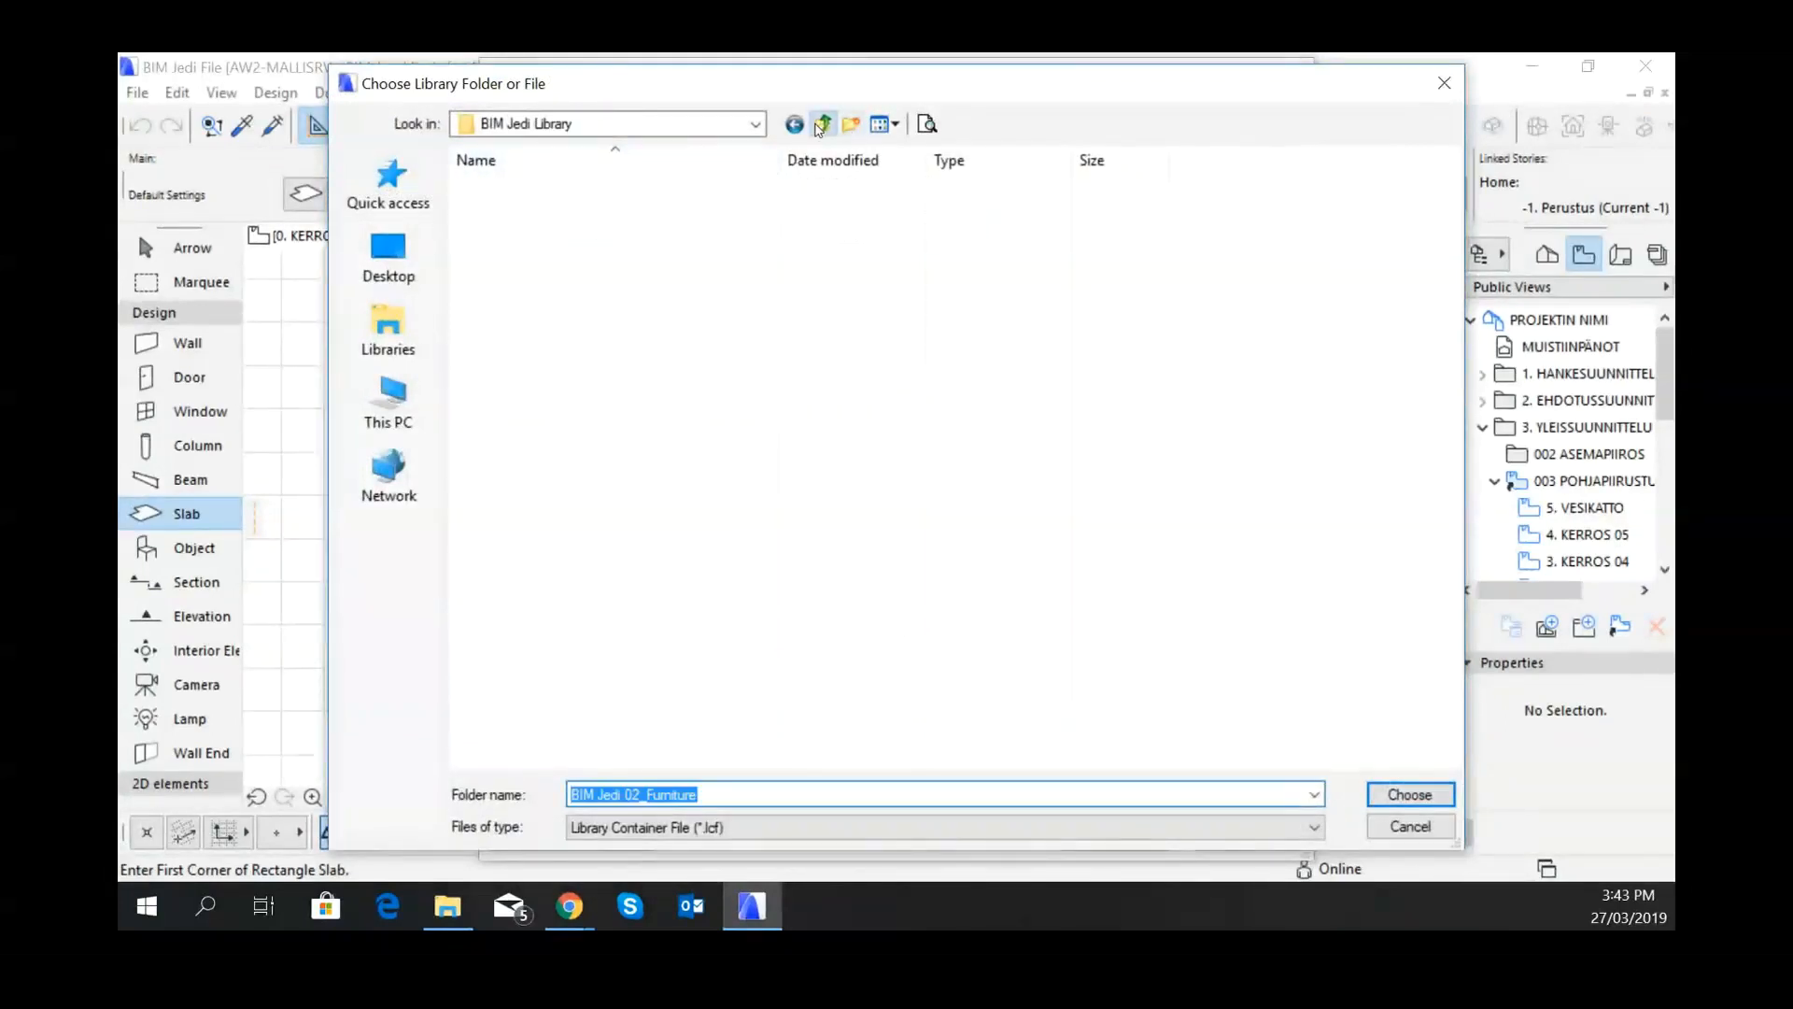
left_click(558, 393)
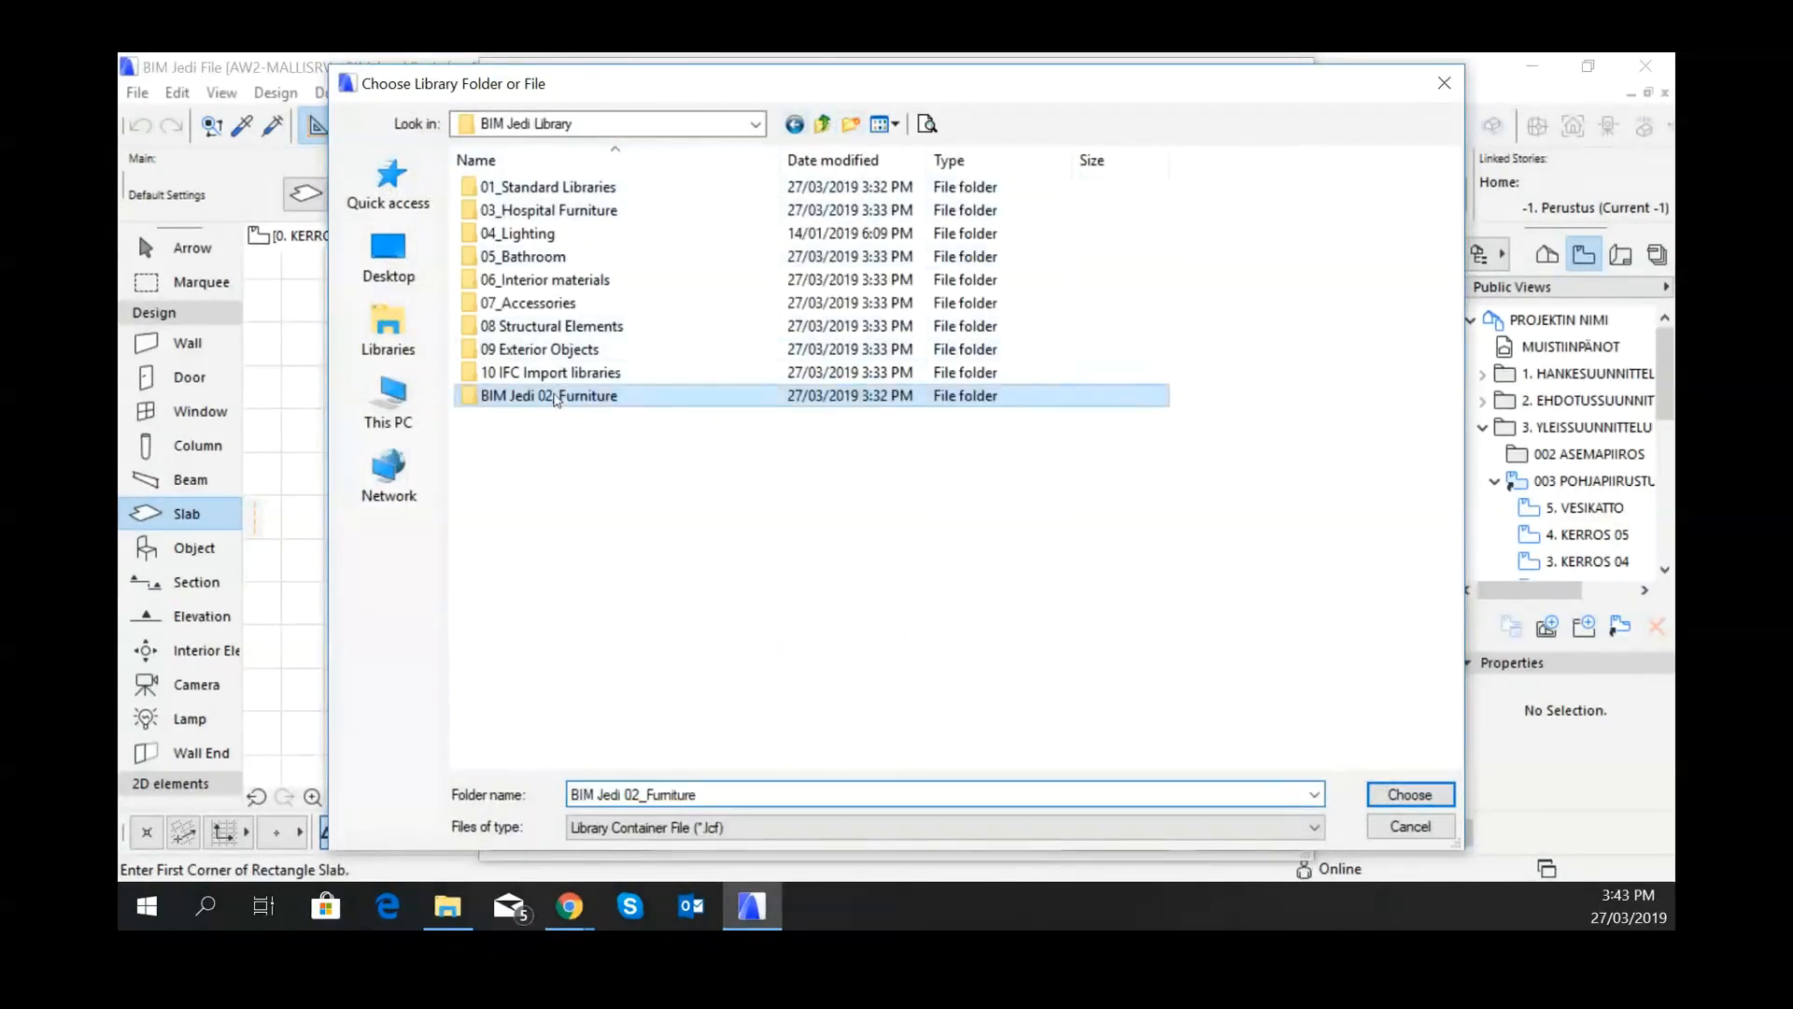
left_click(1437, 795)
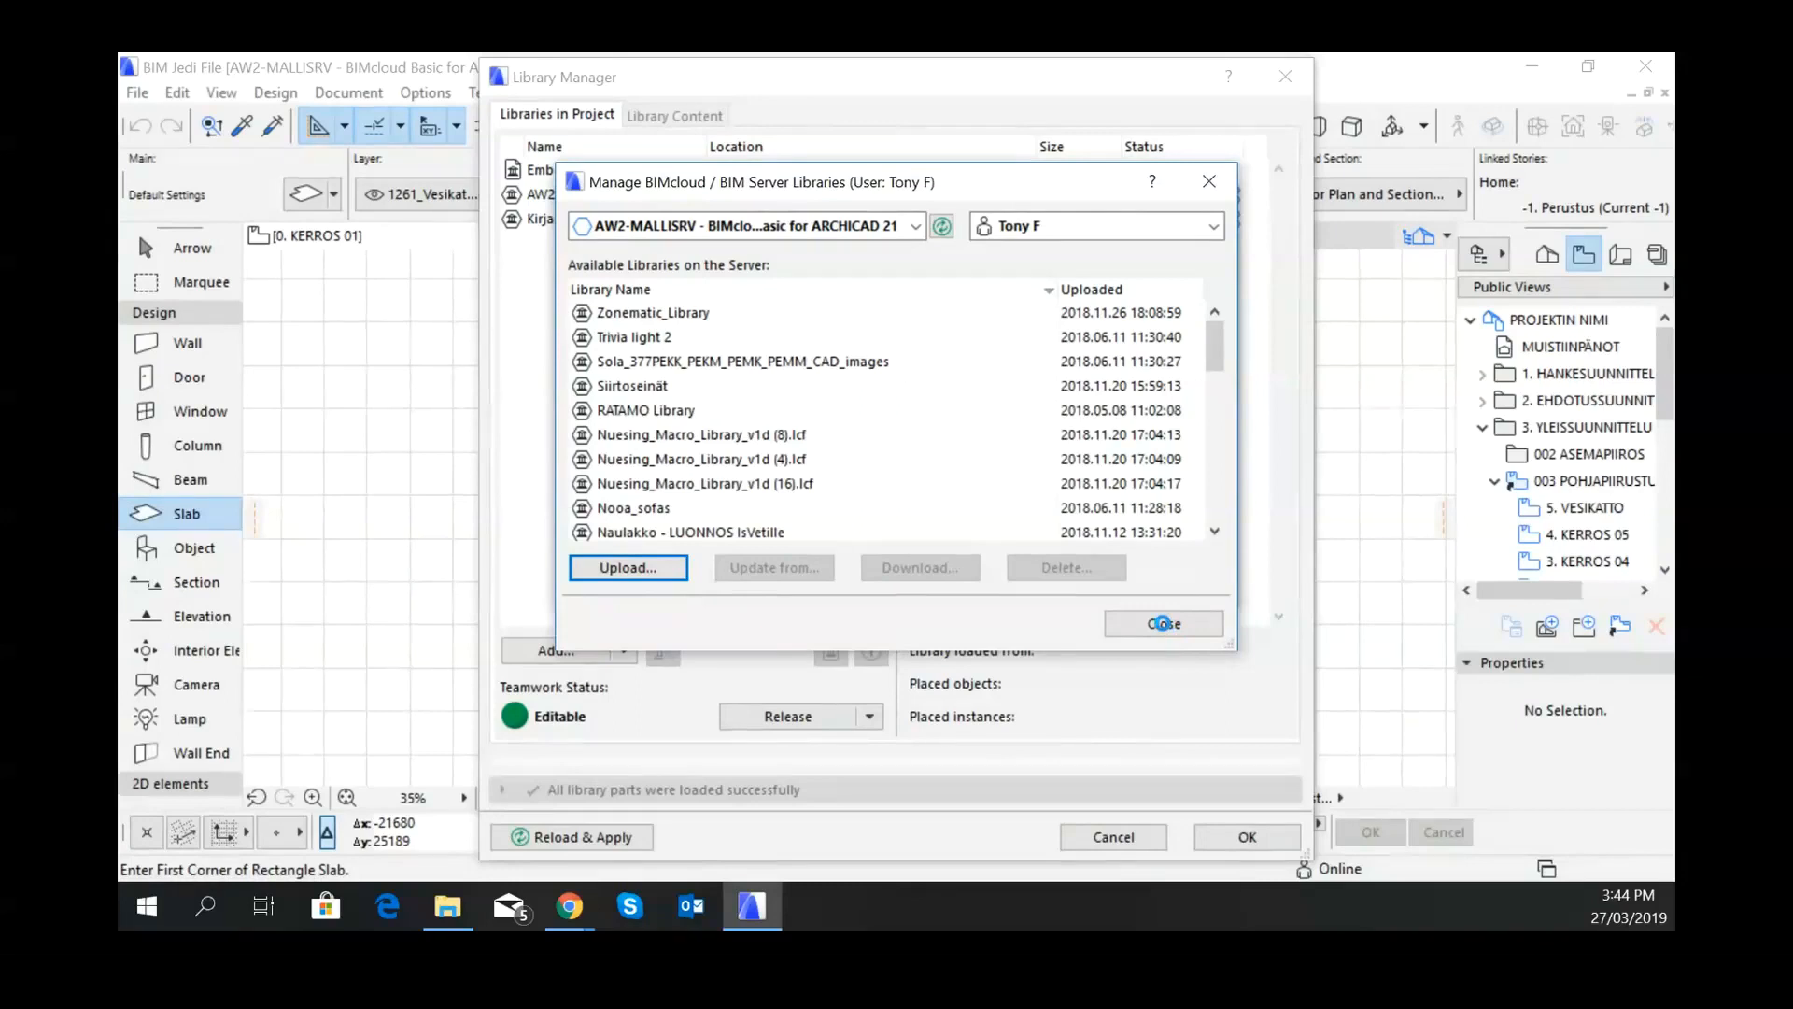
left_click(1163, 623)
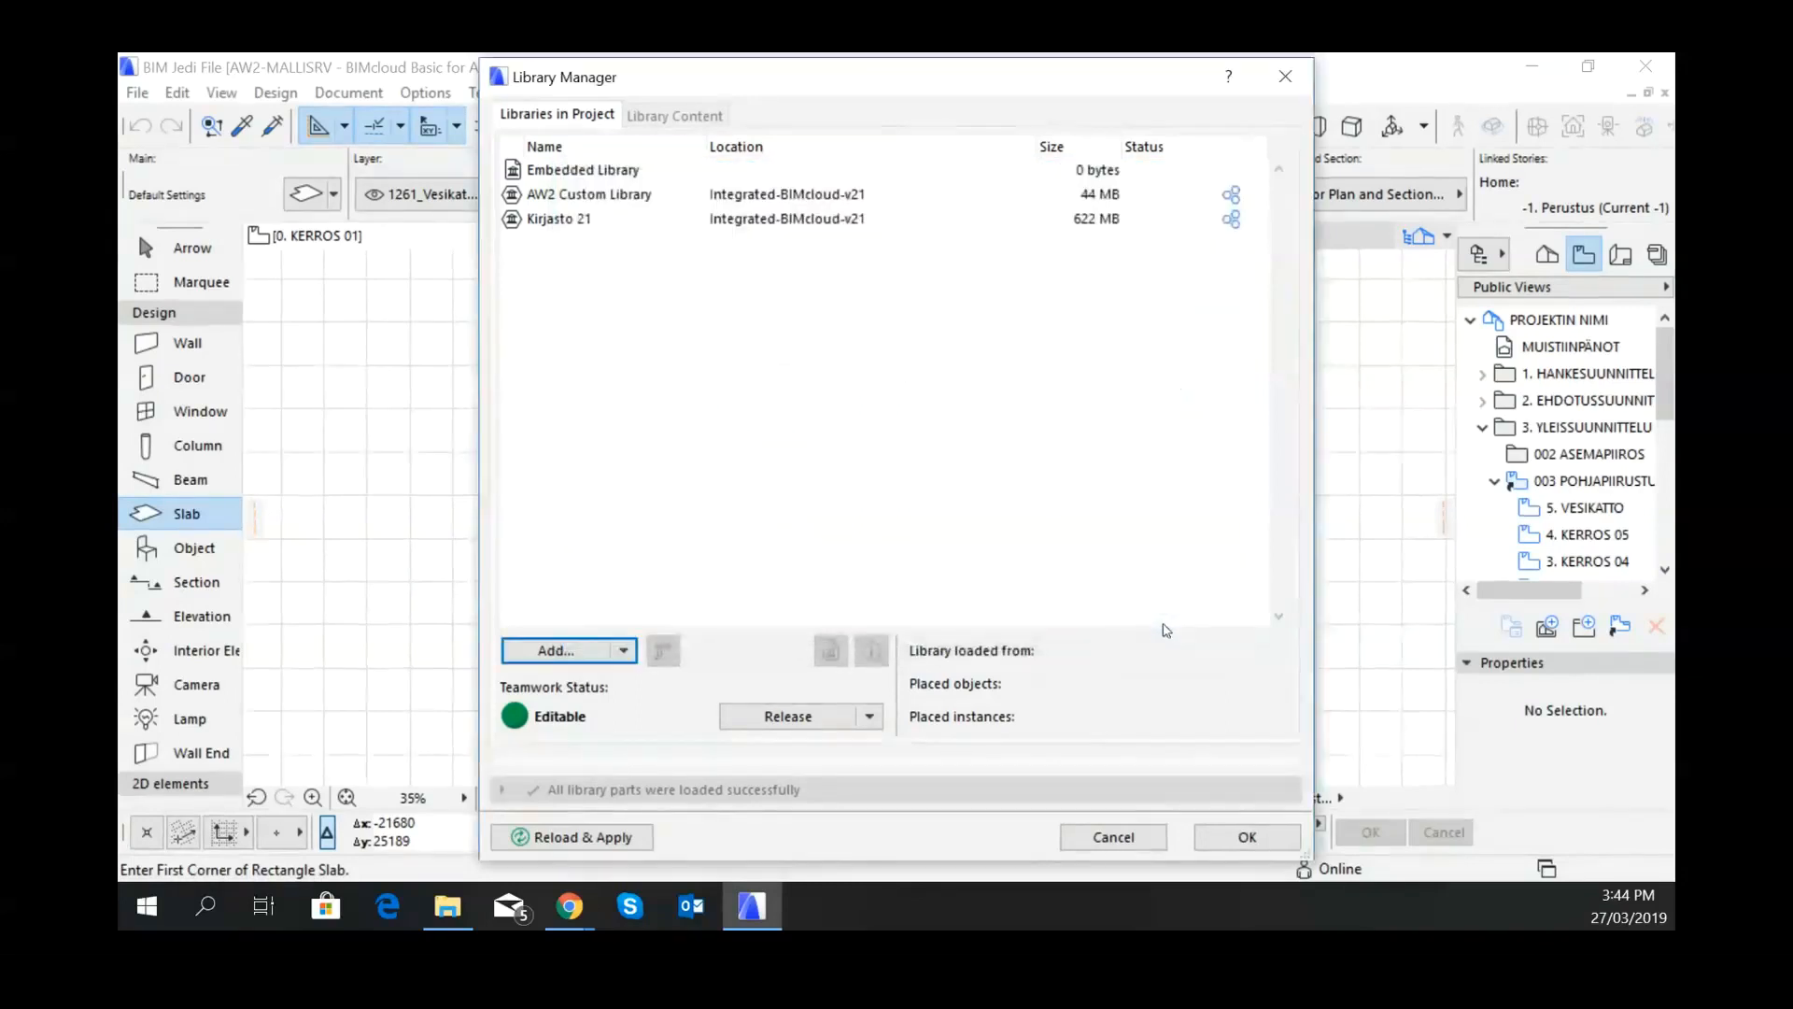
left_click(1104, 838)
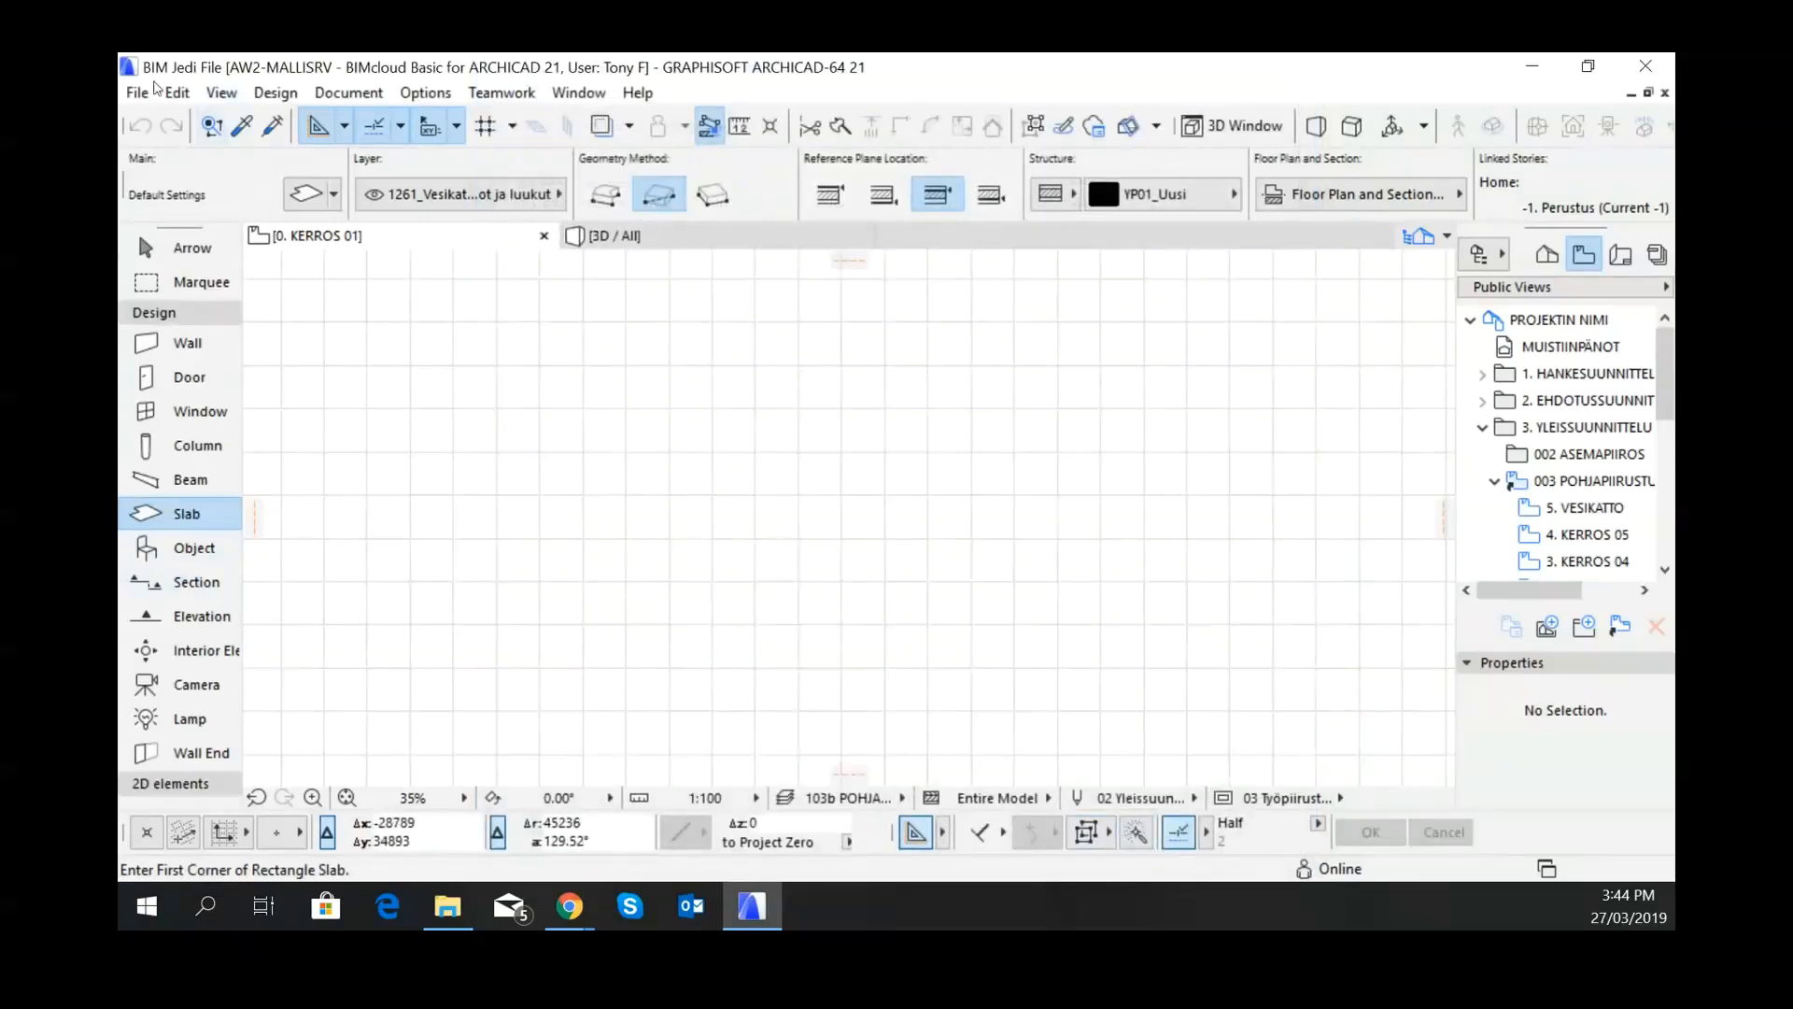
Step: Examine the contents of the Embedded Library and the AW2 Custom Library in the Library Manager, and cancel it
left_click(142, 93)
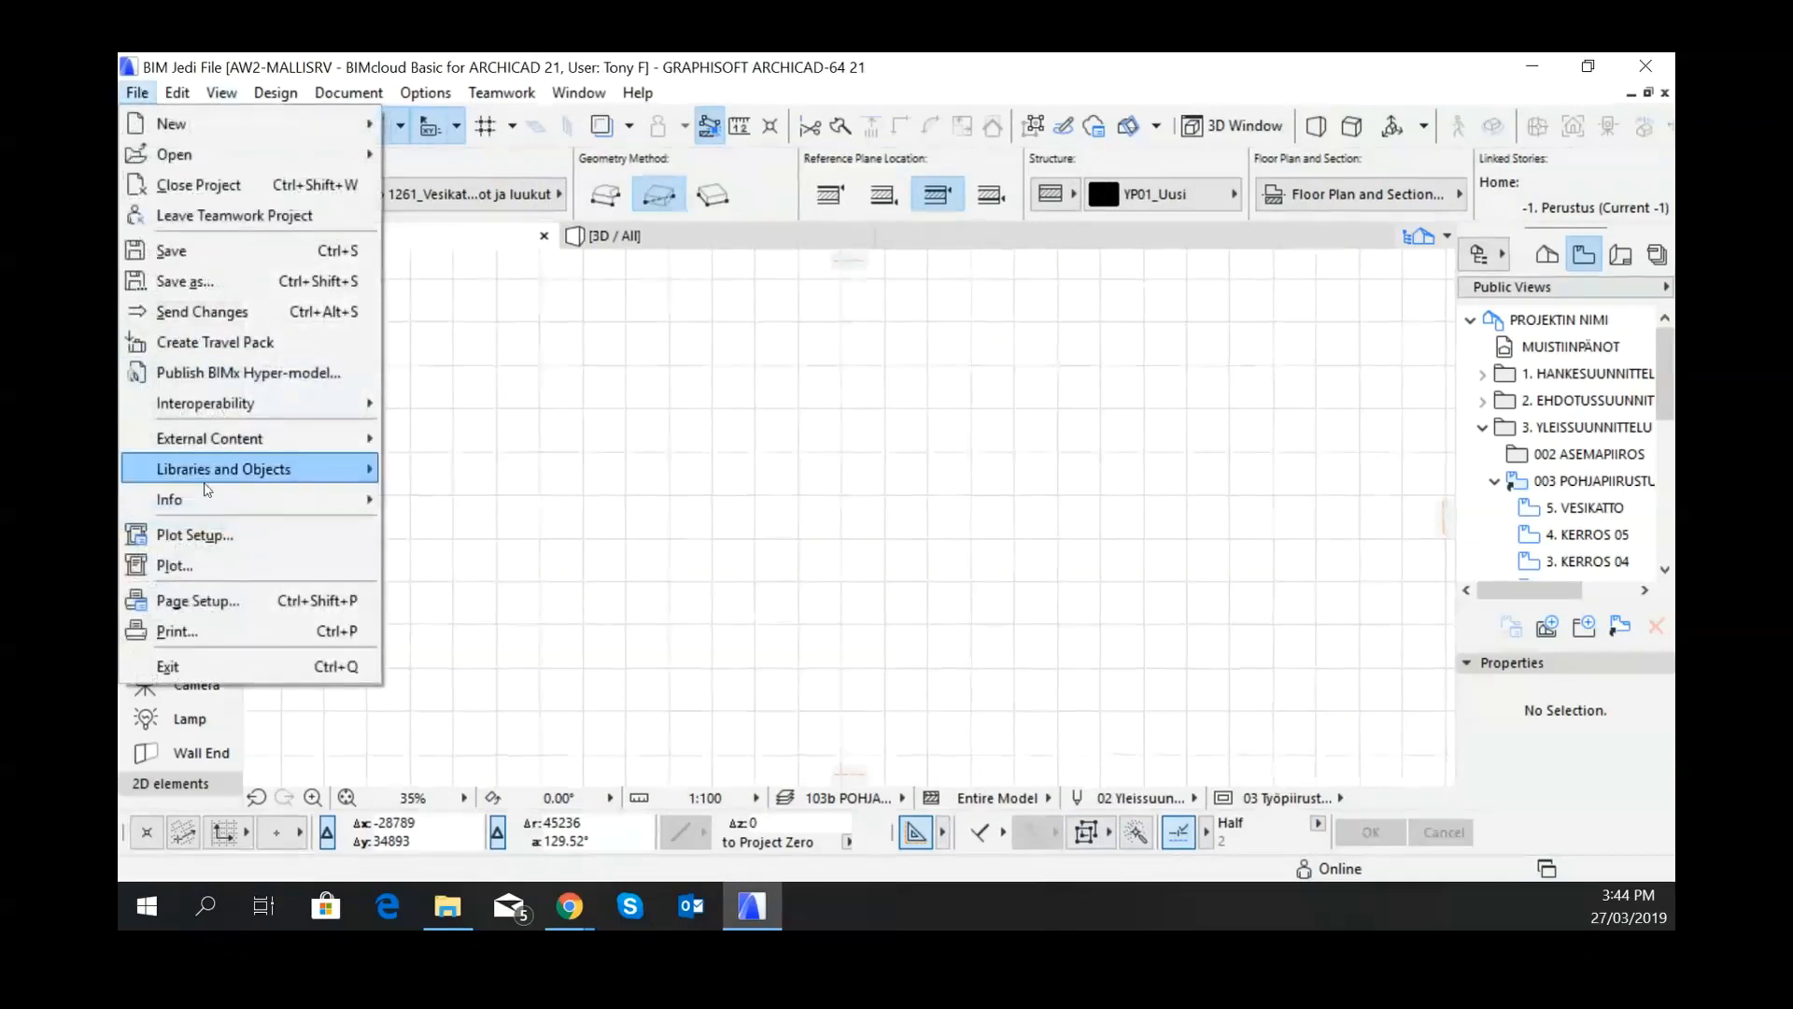
mouse_move(224, 474)
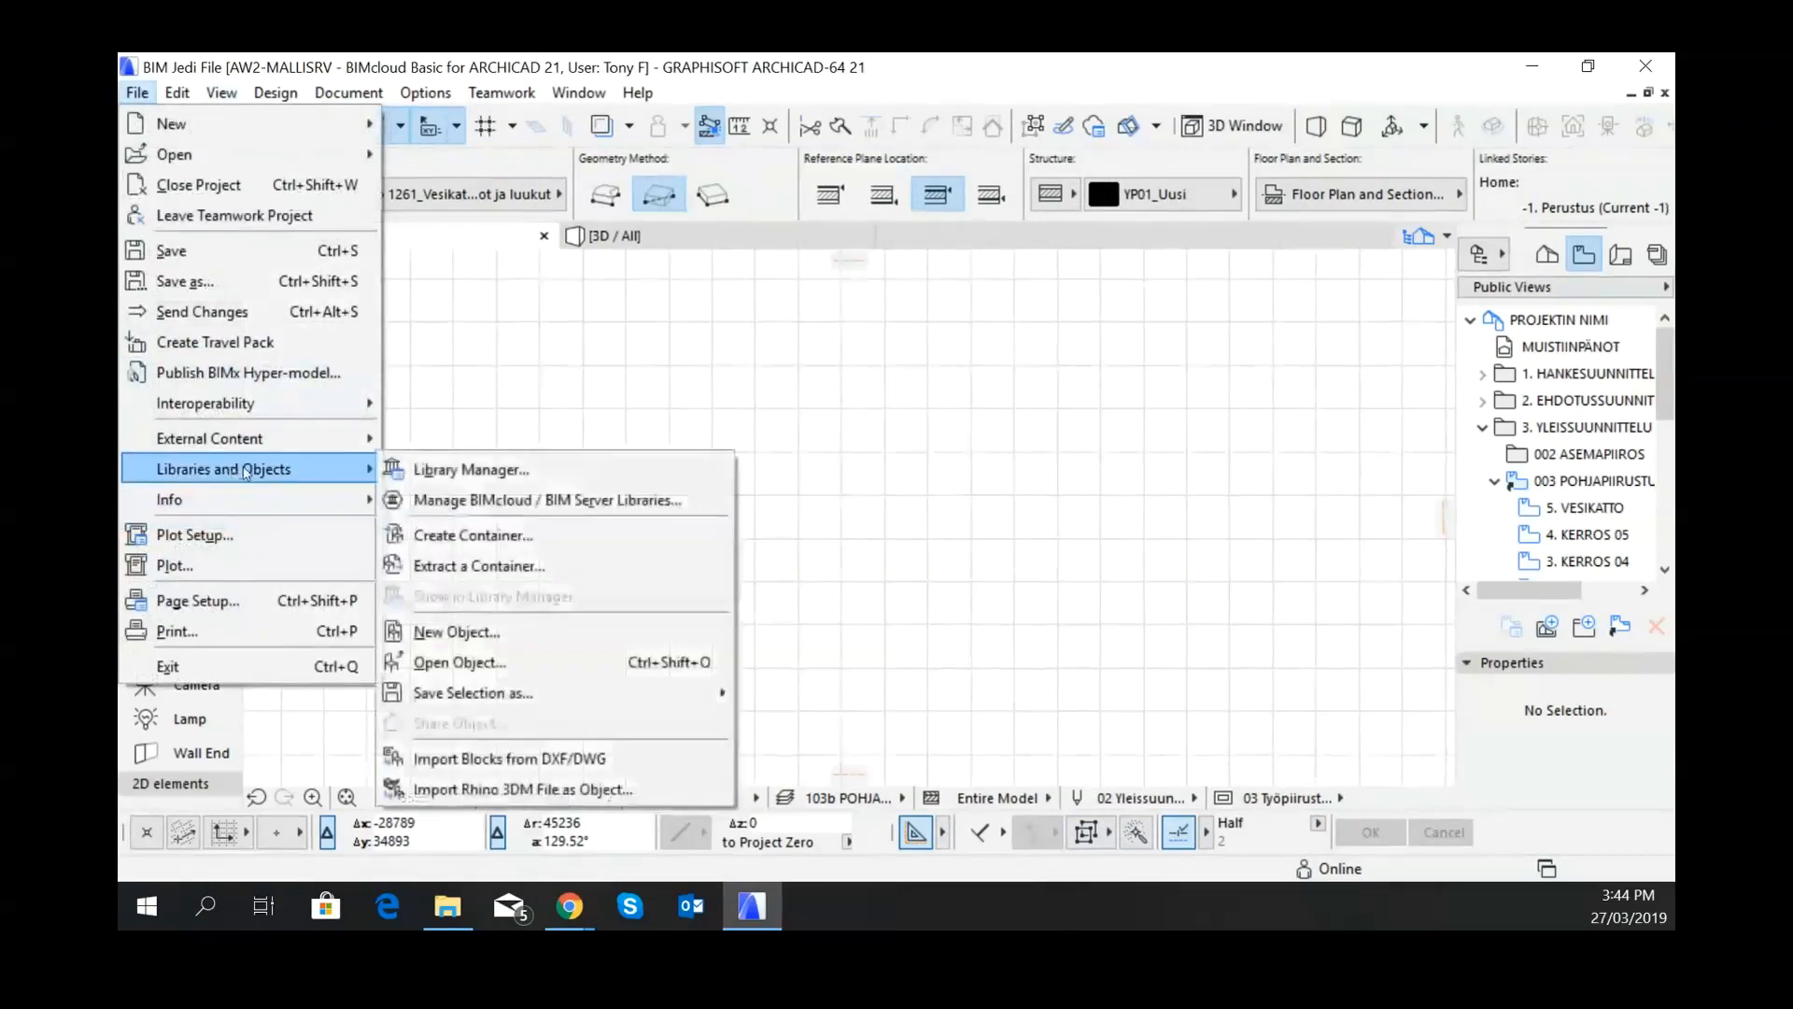
left_click(473, 474)
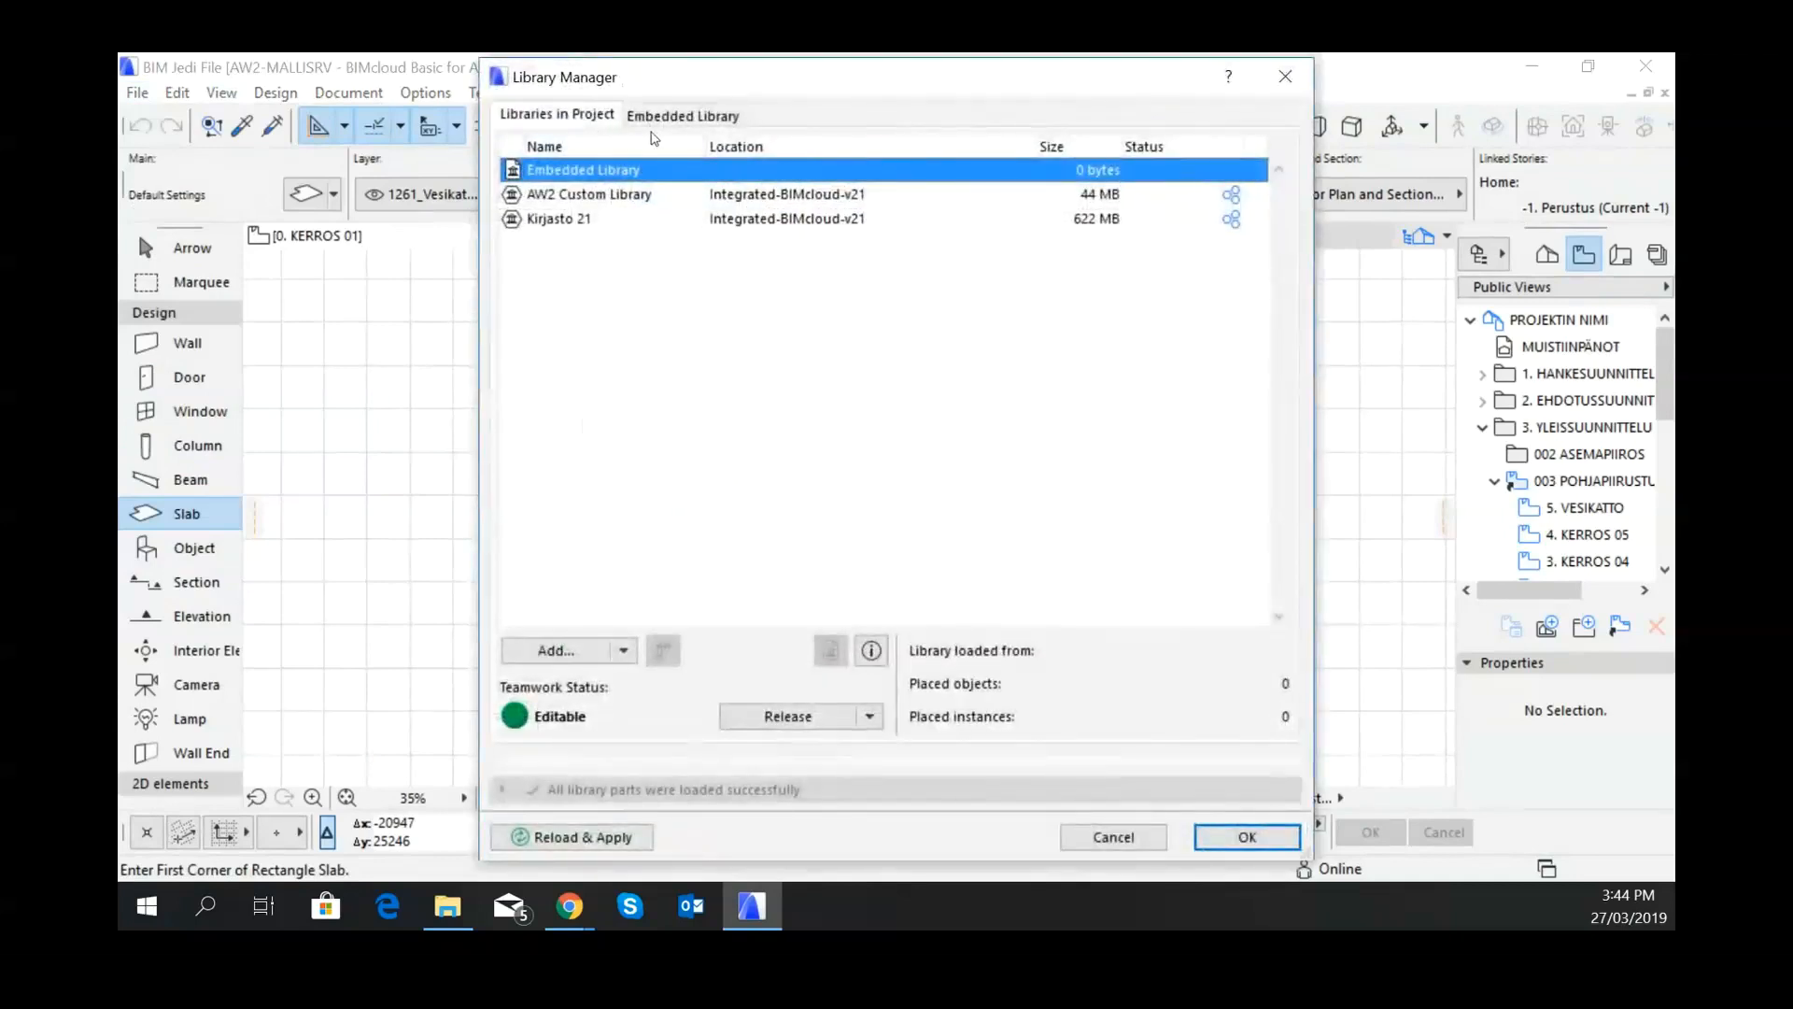
left_click(683, 117)
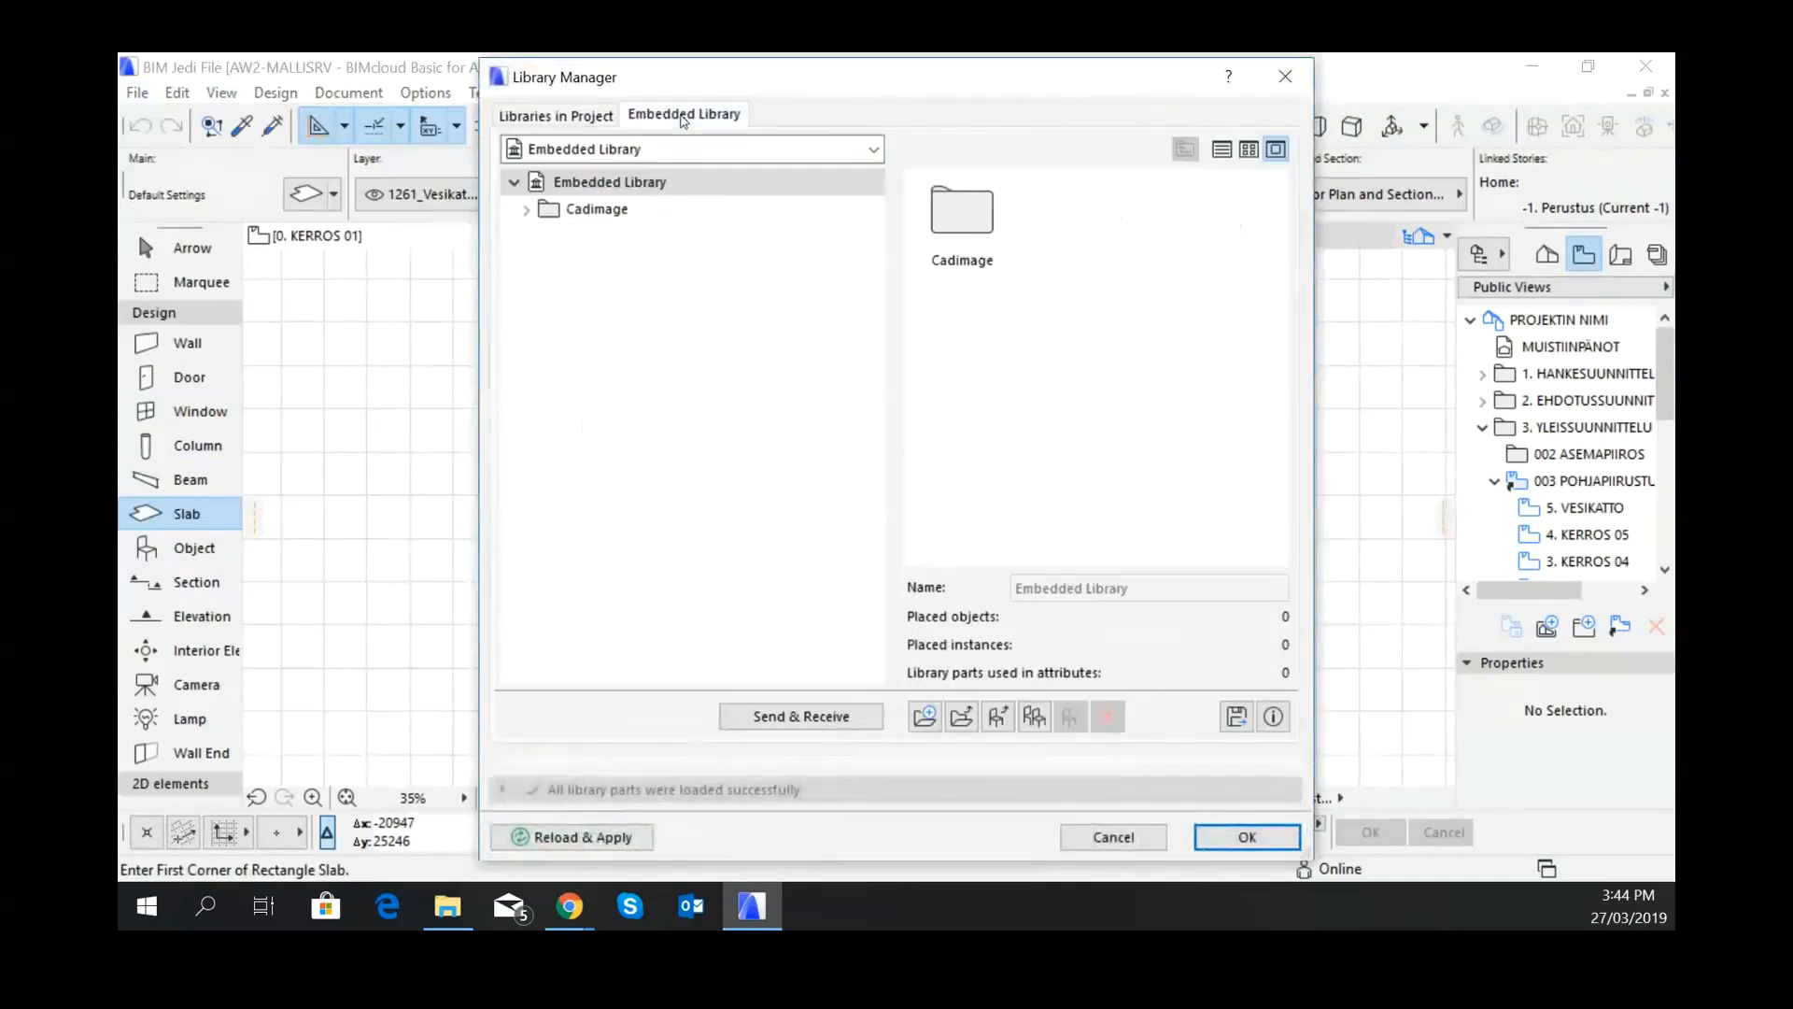
left_click(585, 112)
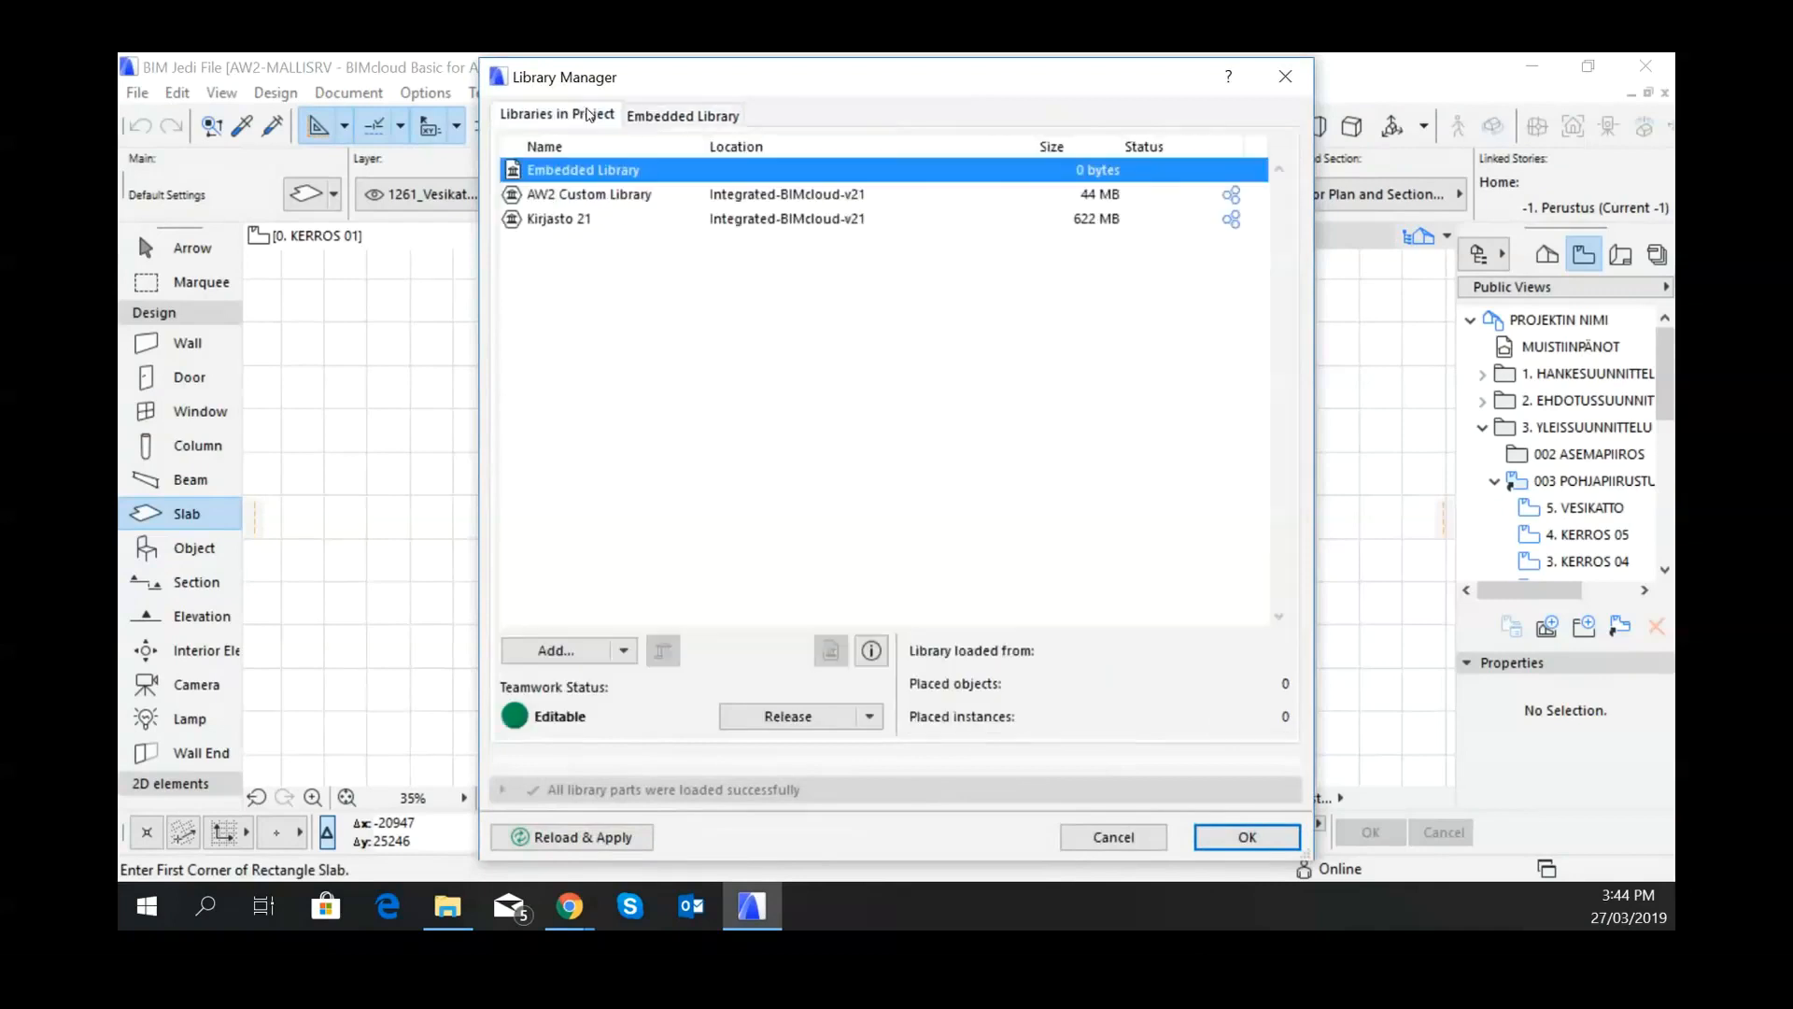
left_click(584, 194)
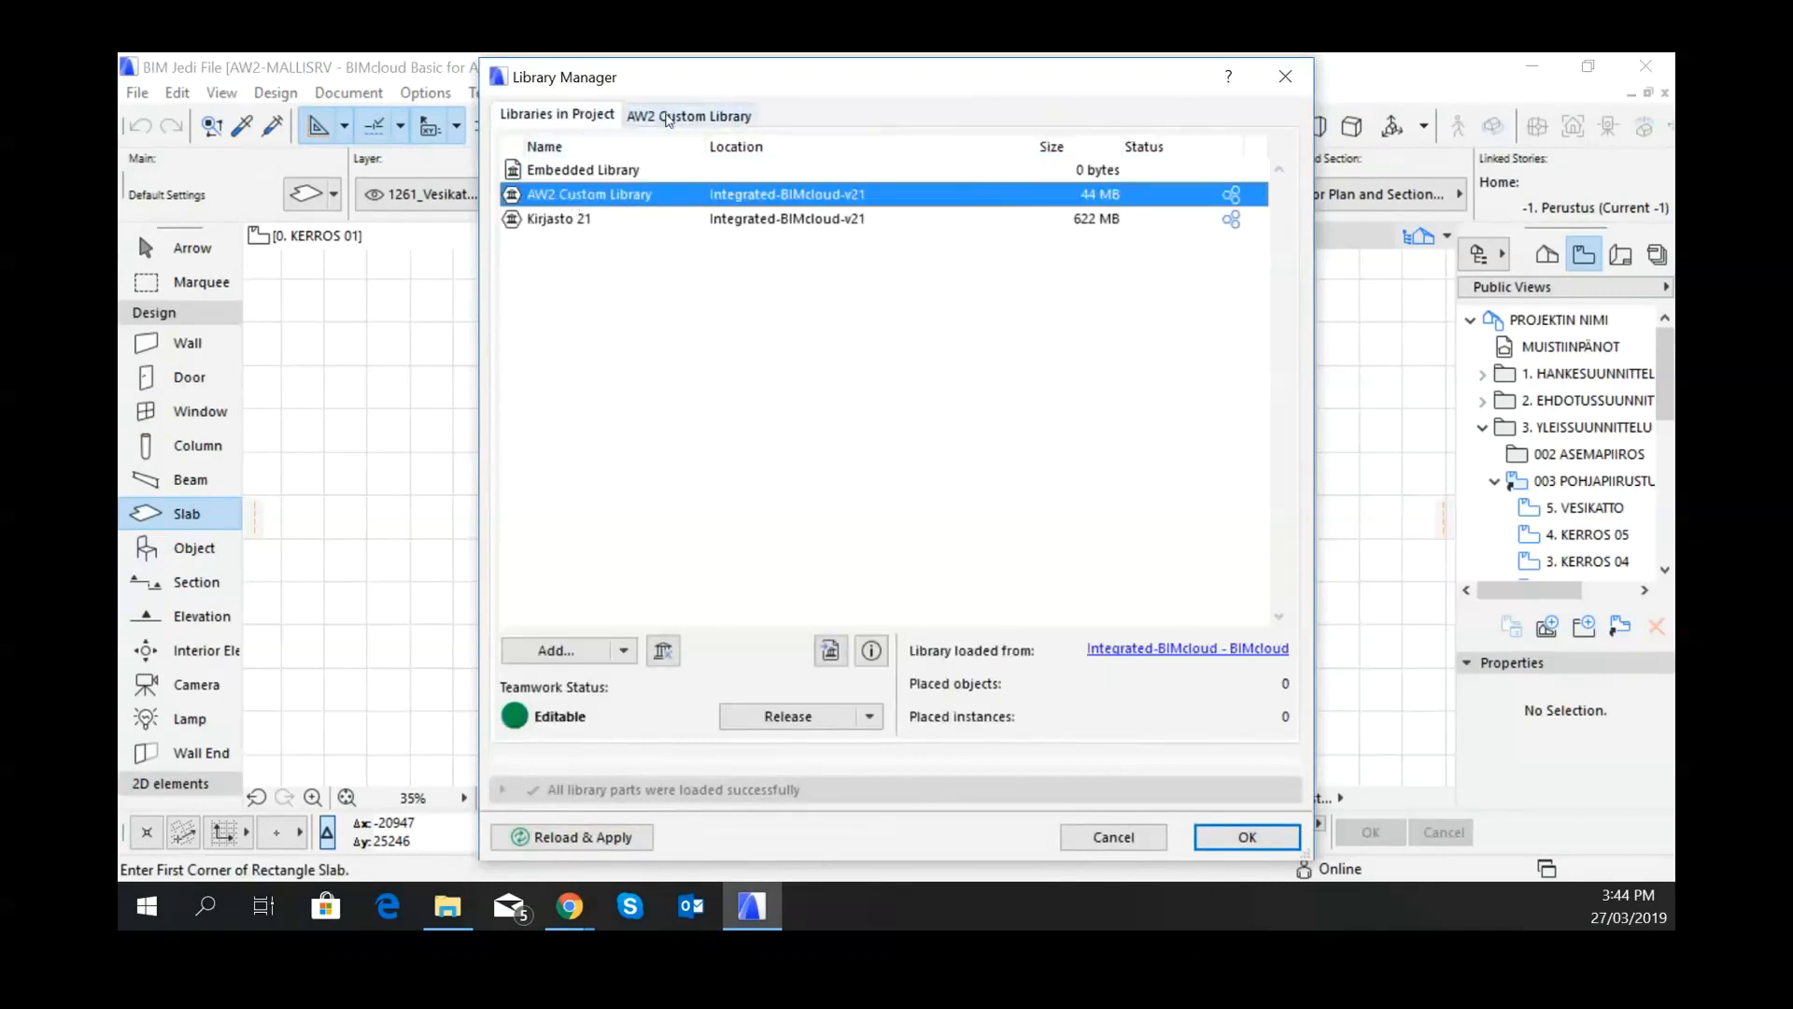
left_click(670, 116)
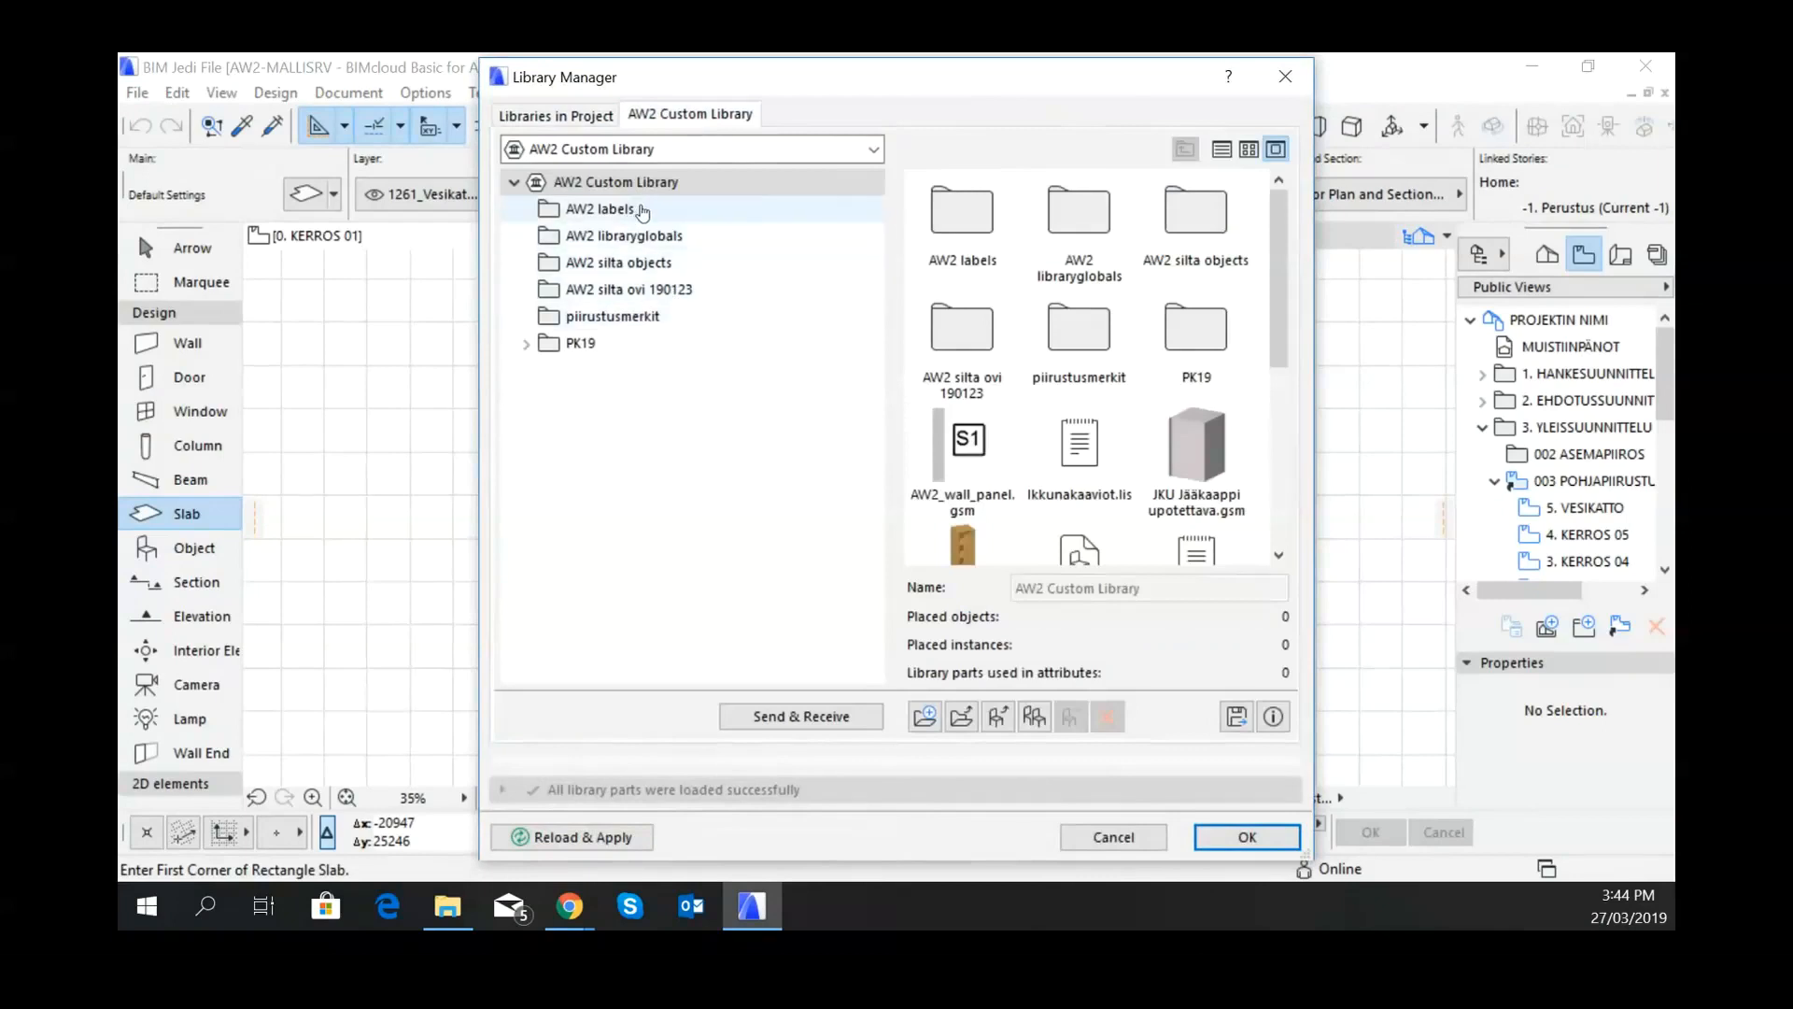
left_click(595, 401)
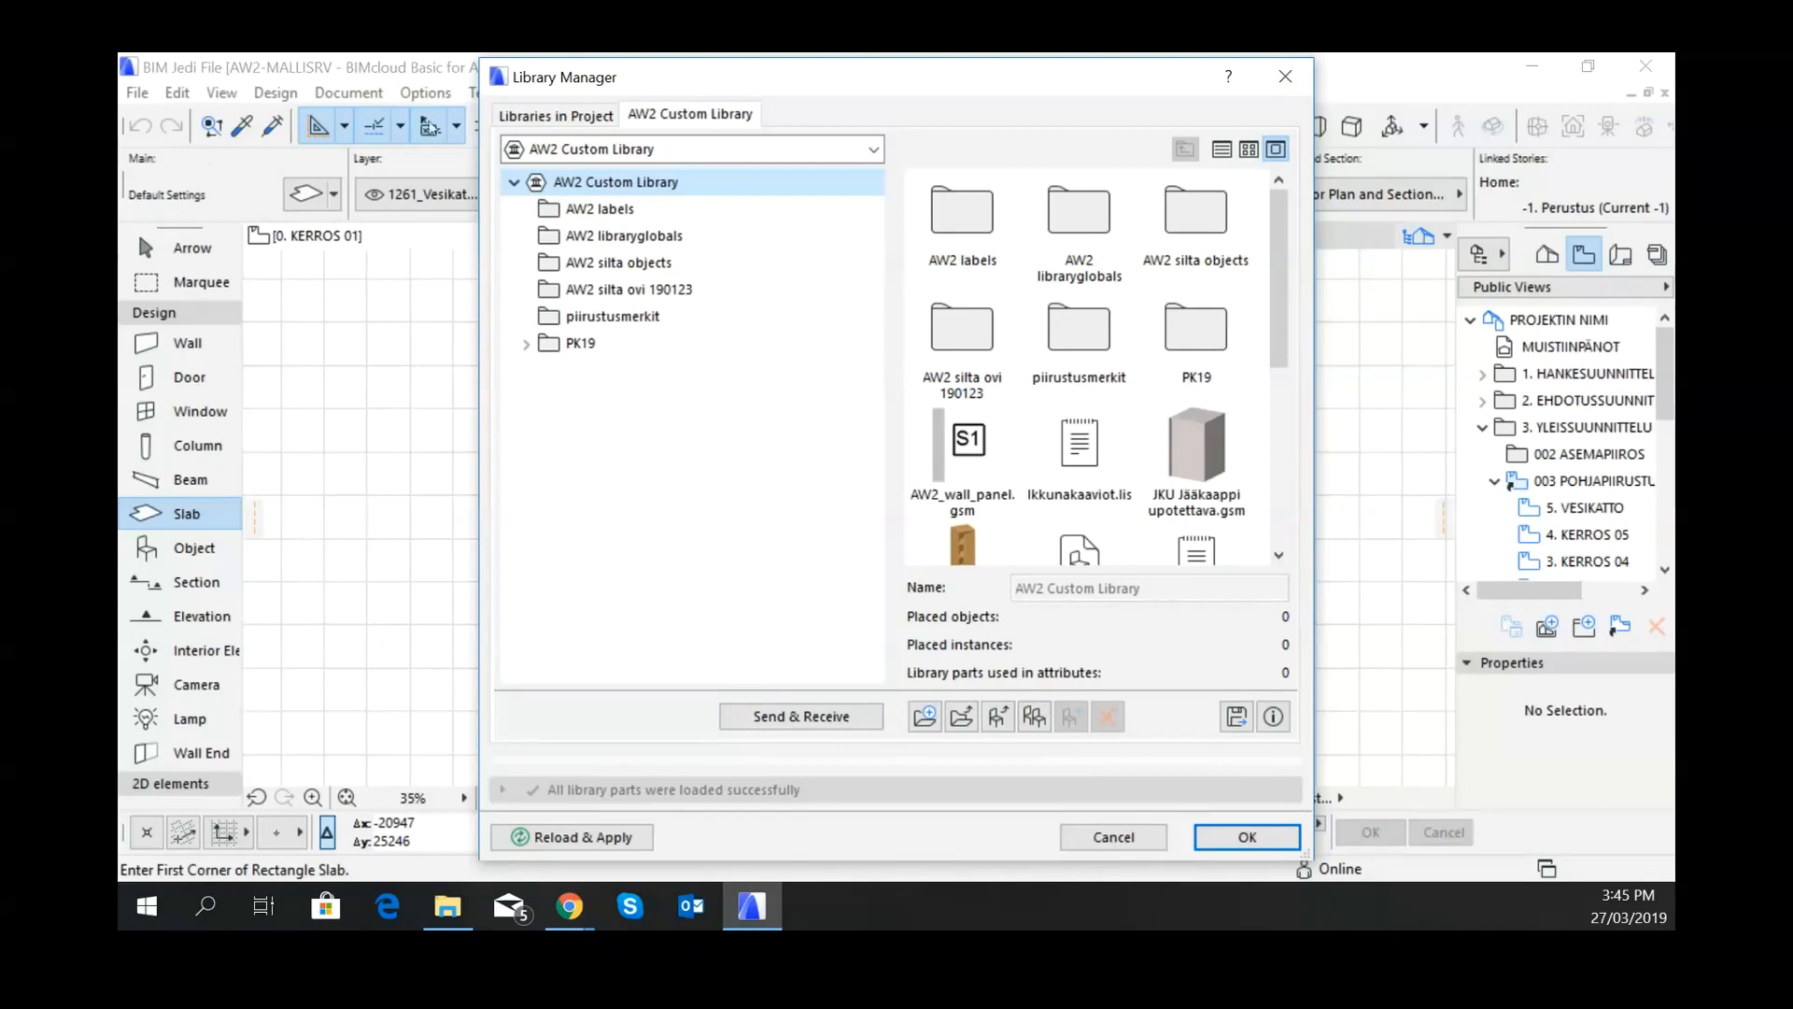
left_click(1155, 838)
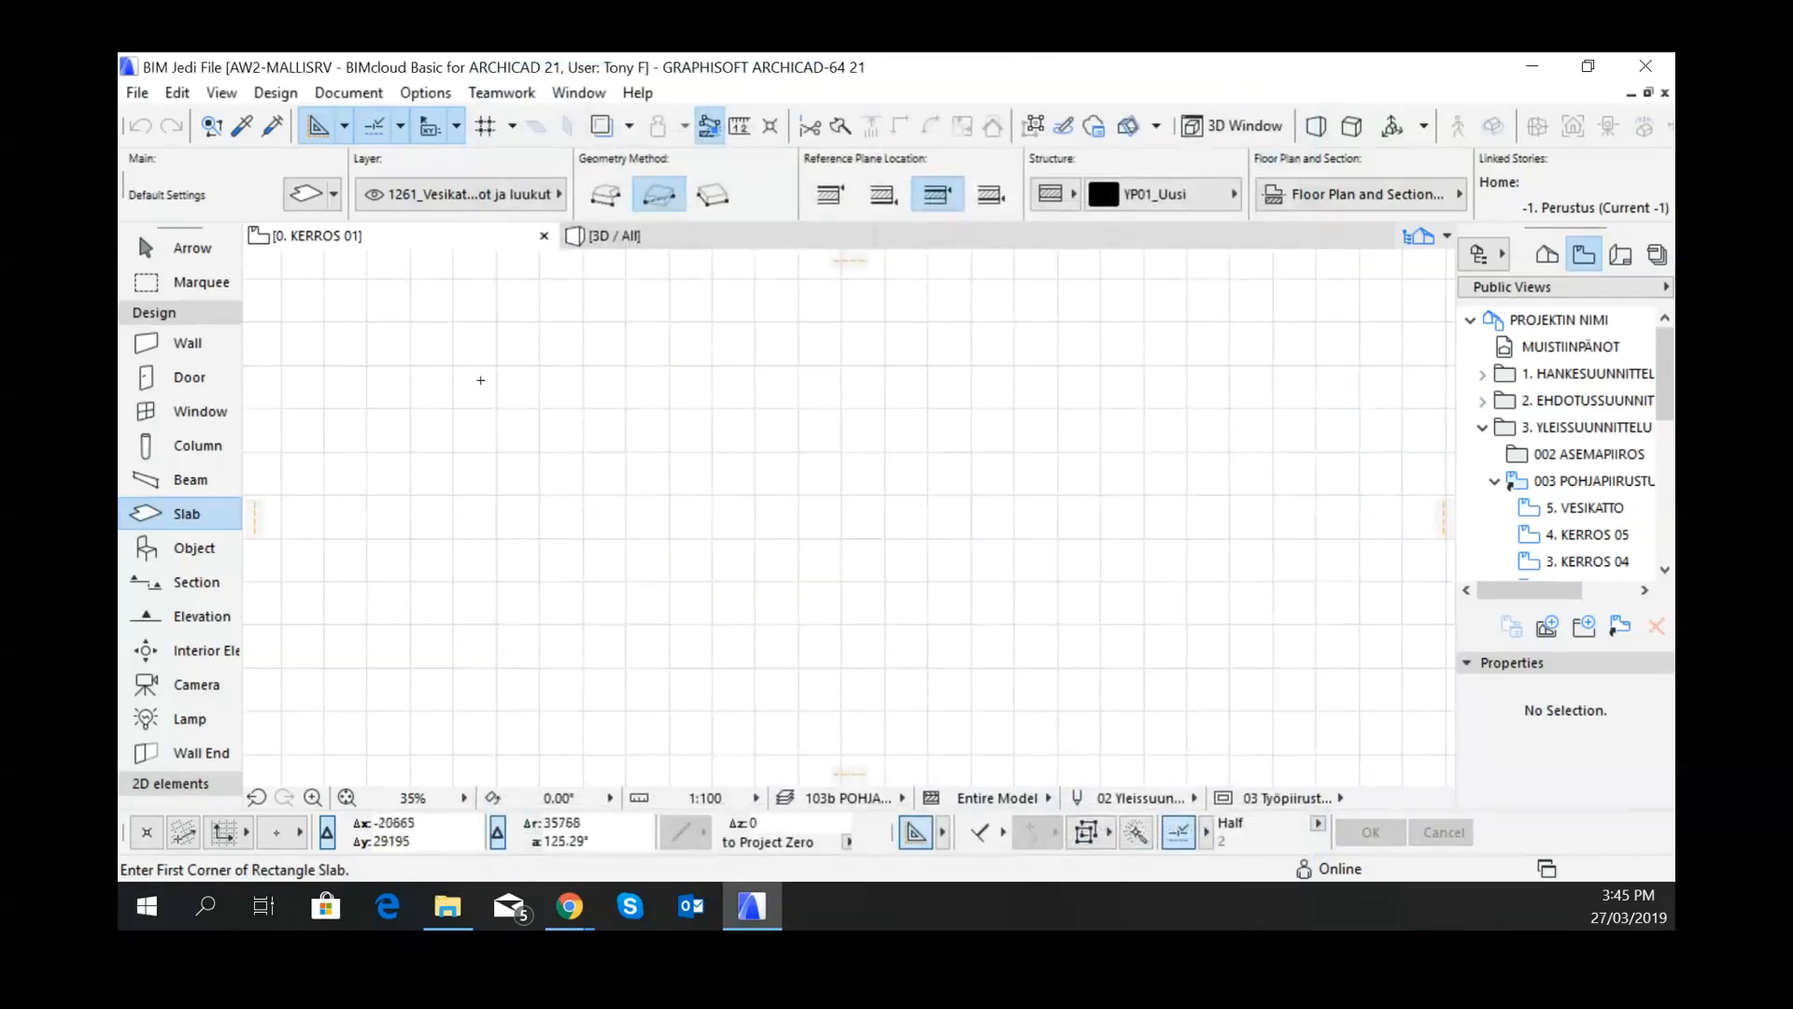
Step: Start updating the RATAMO Library stored on the BIMcloud server from a source folder
left_click(139, 93)
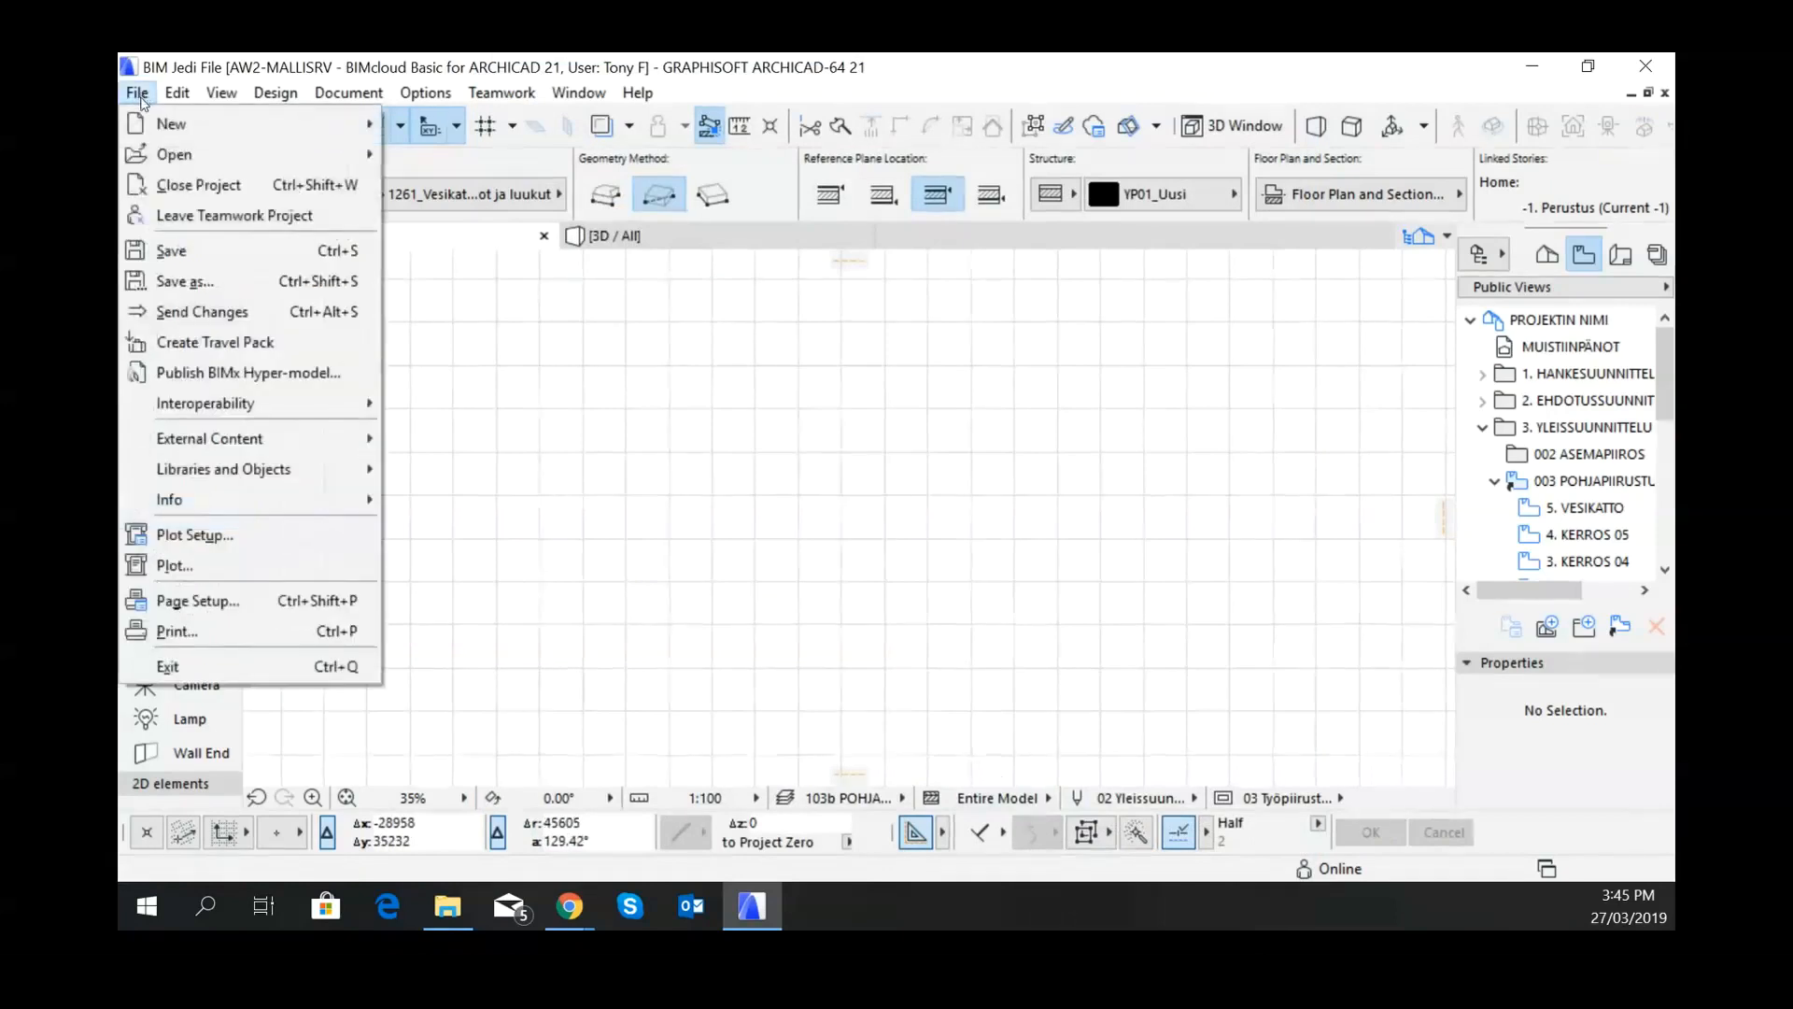
mouse_move(264, 472)
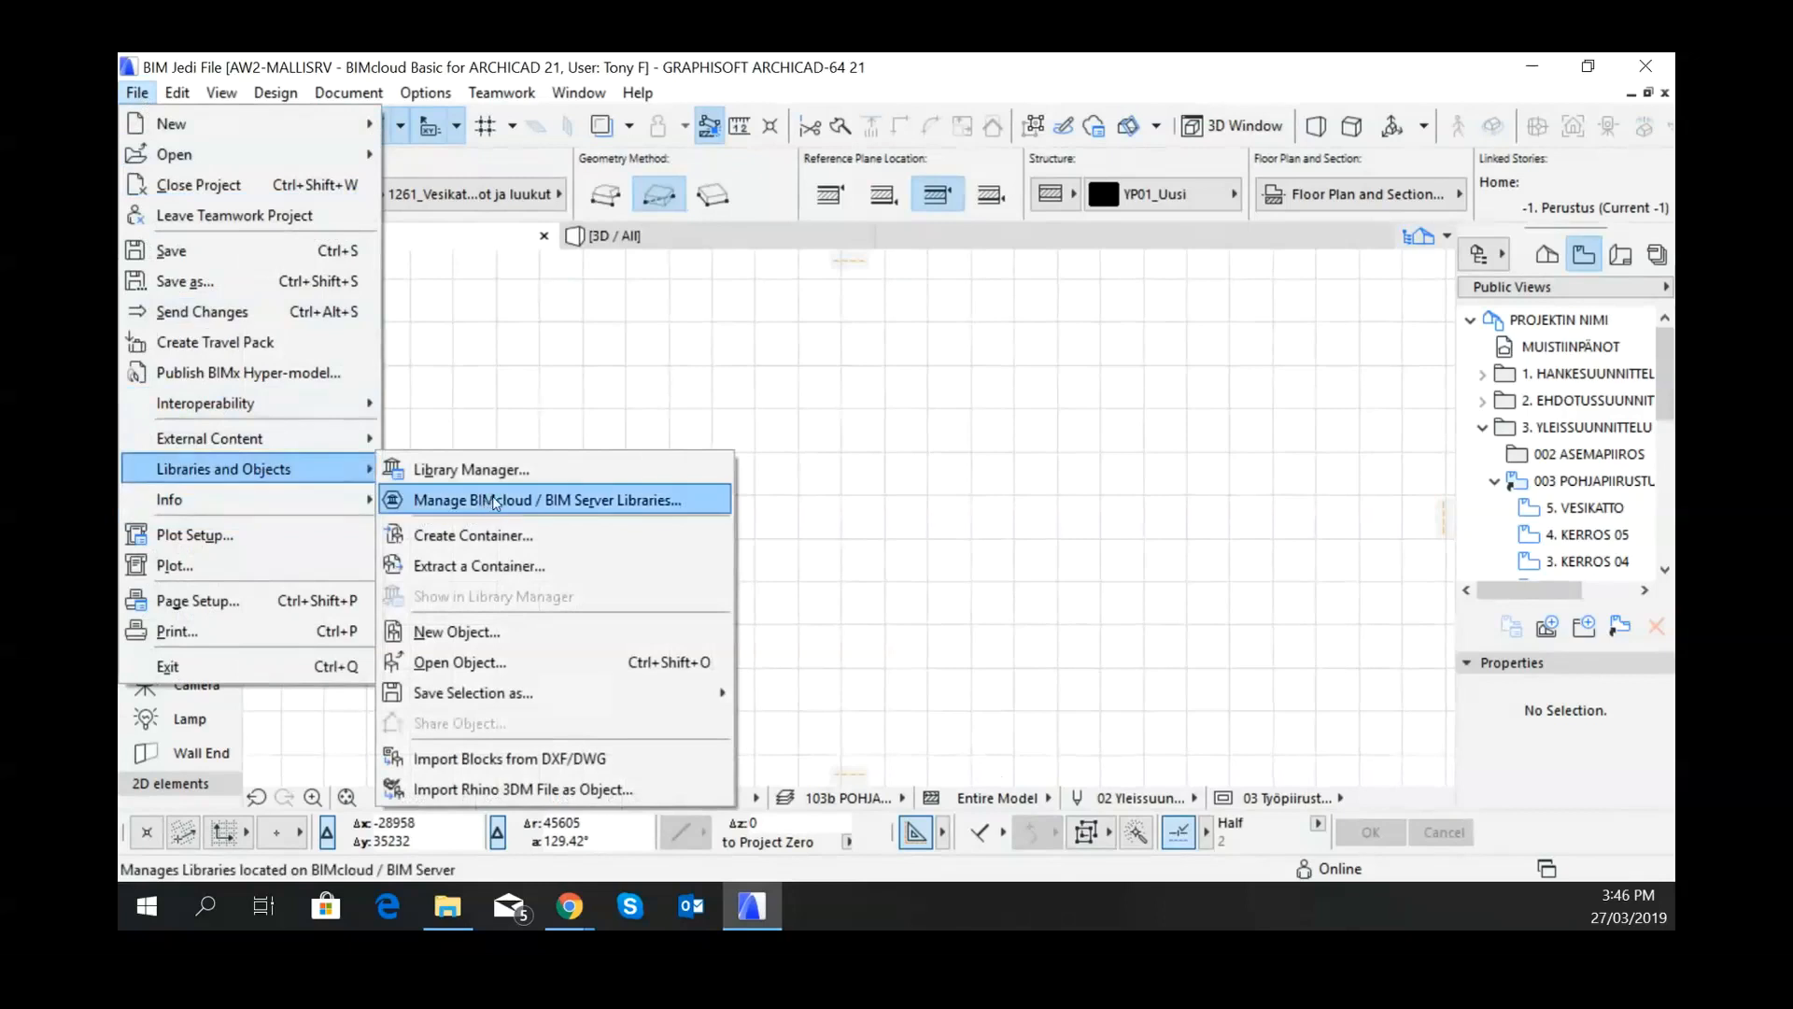
left_click(498, 502)
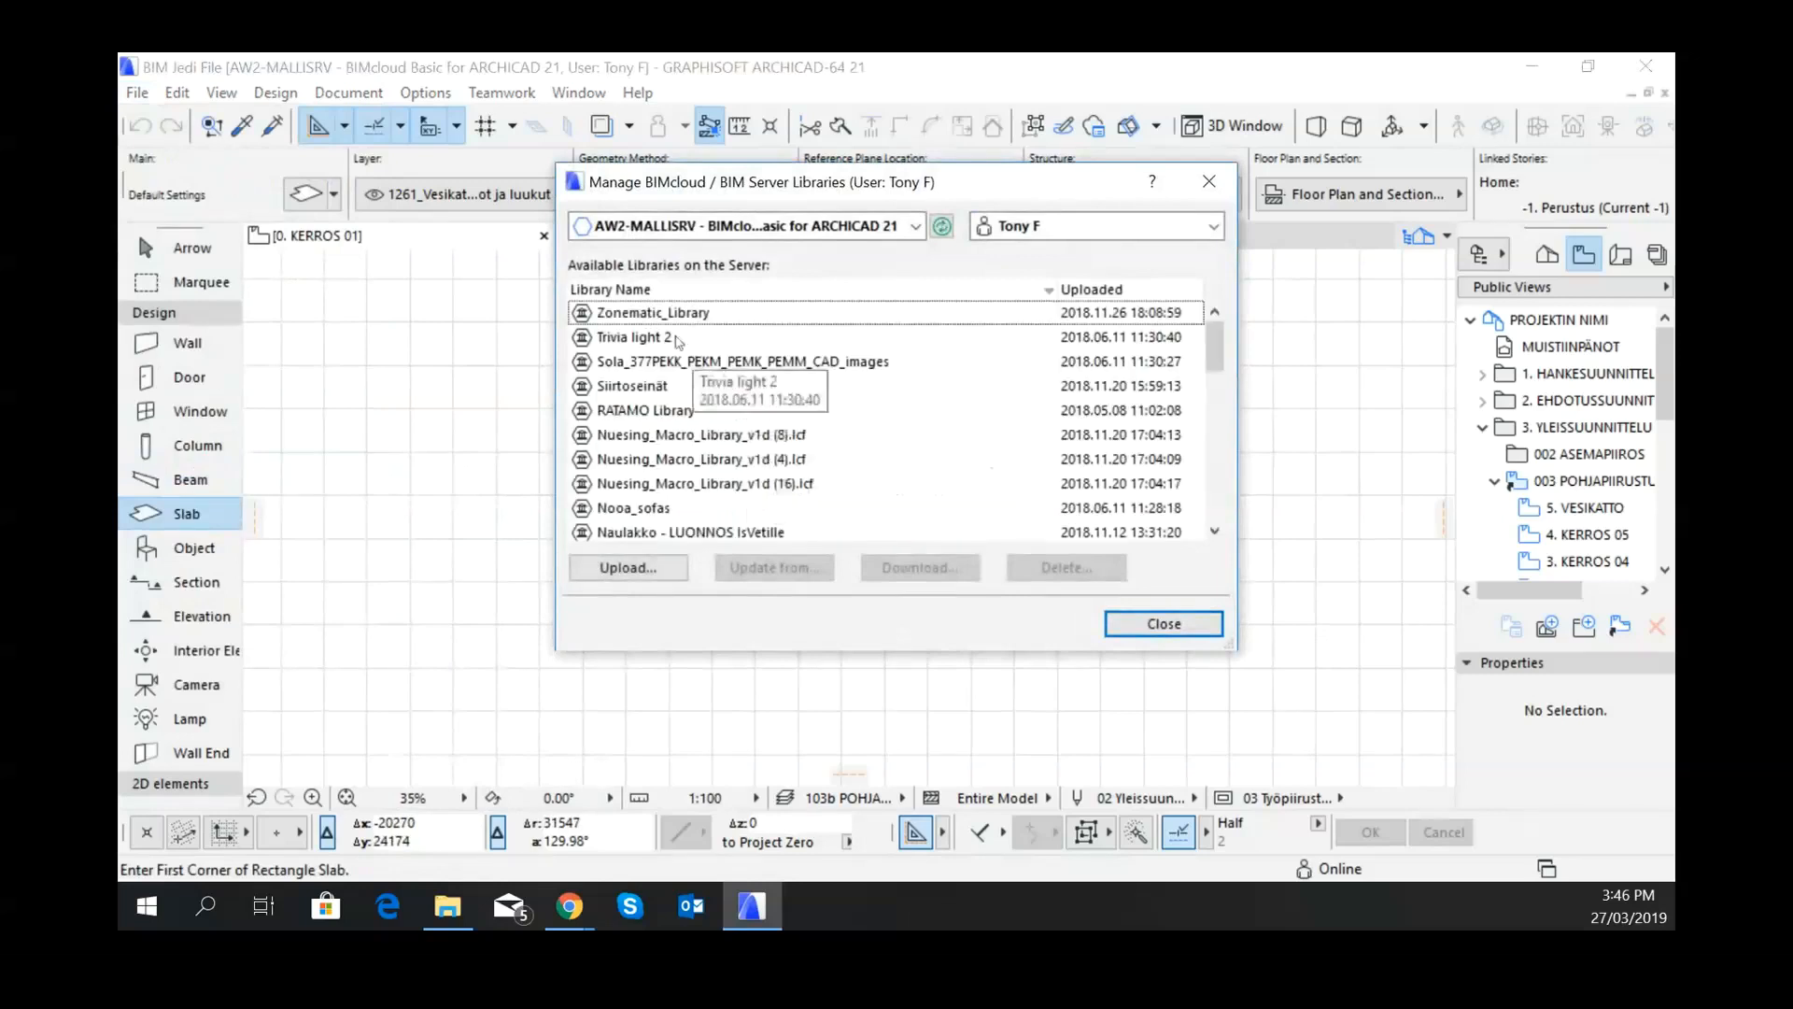
left_click(653, 412)
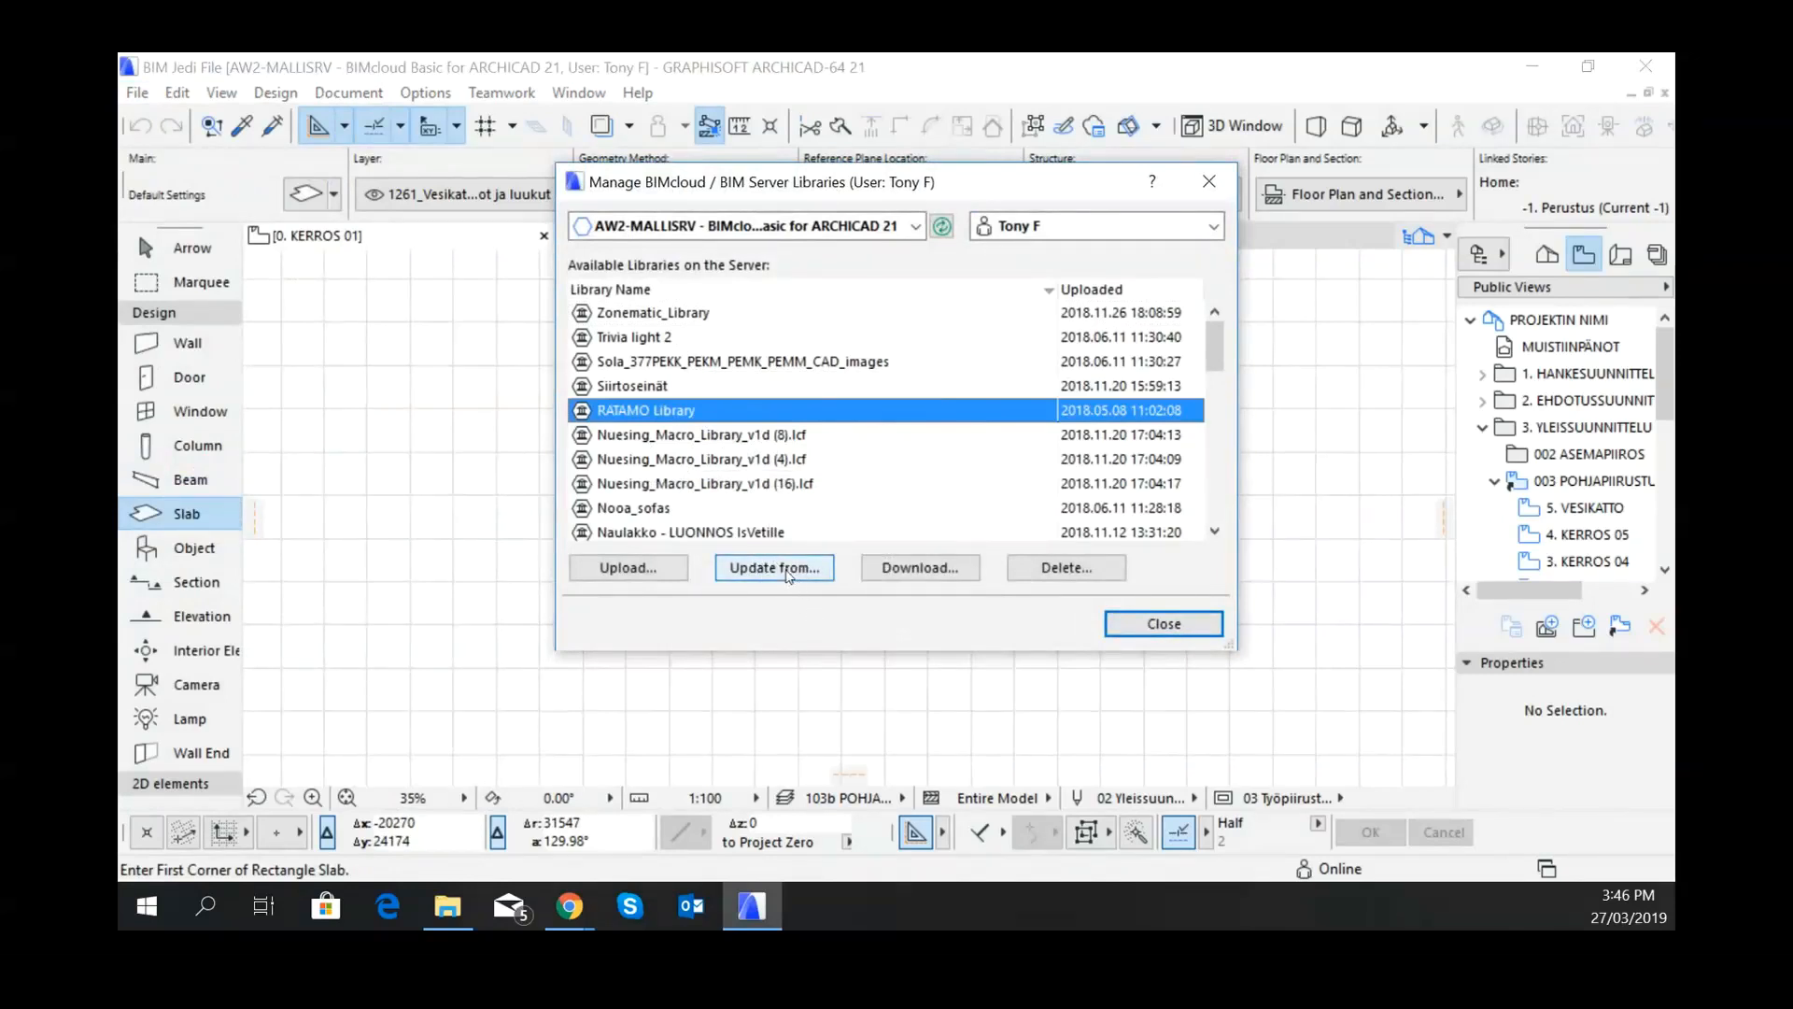
left_click(786, 570)
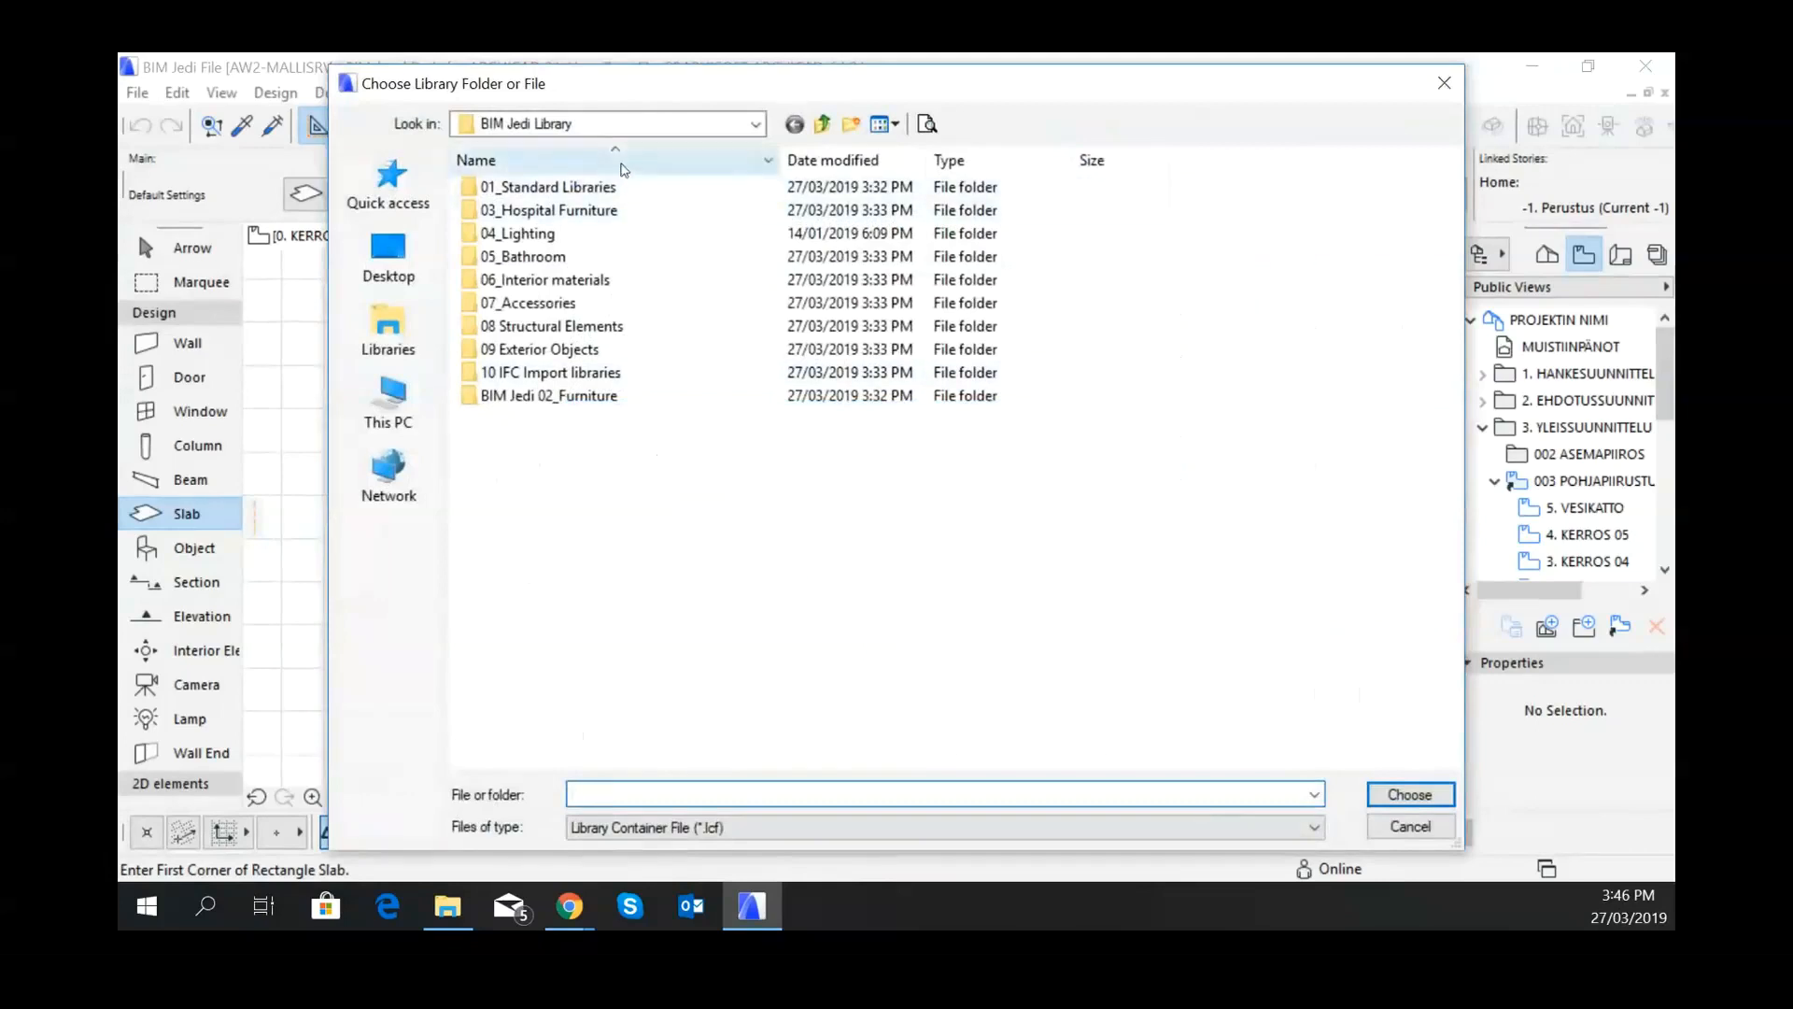
Step: Choose the RATAMO Library folder inside 17-24 RATAMO CAREA, 2 BIM on the W: drive as the update source, and close the server library dialog
left_click(821, 124)
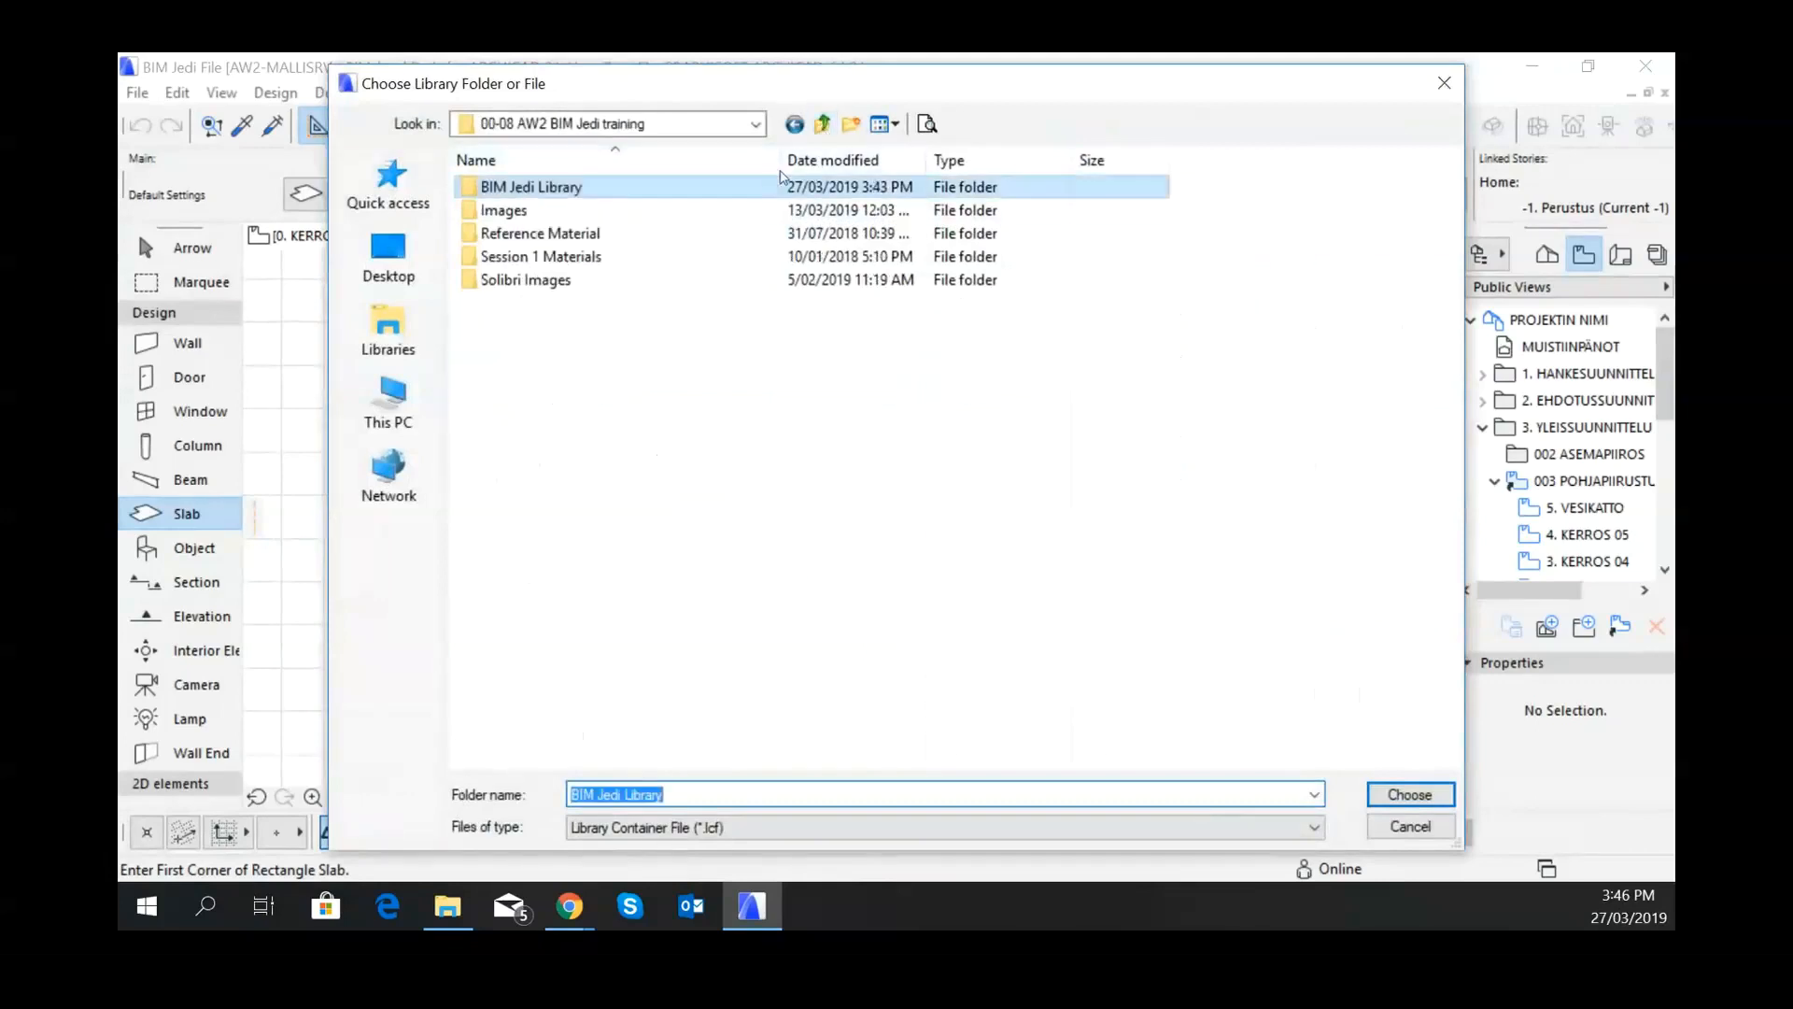
left_click(823, 123)
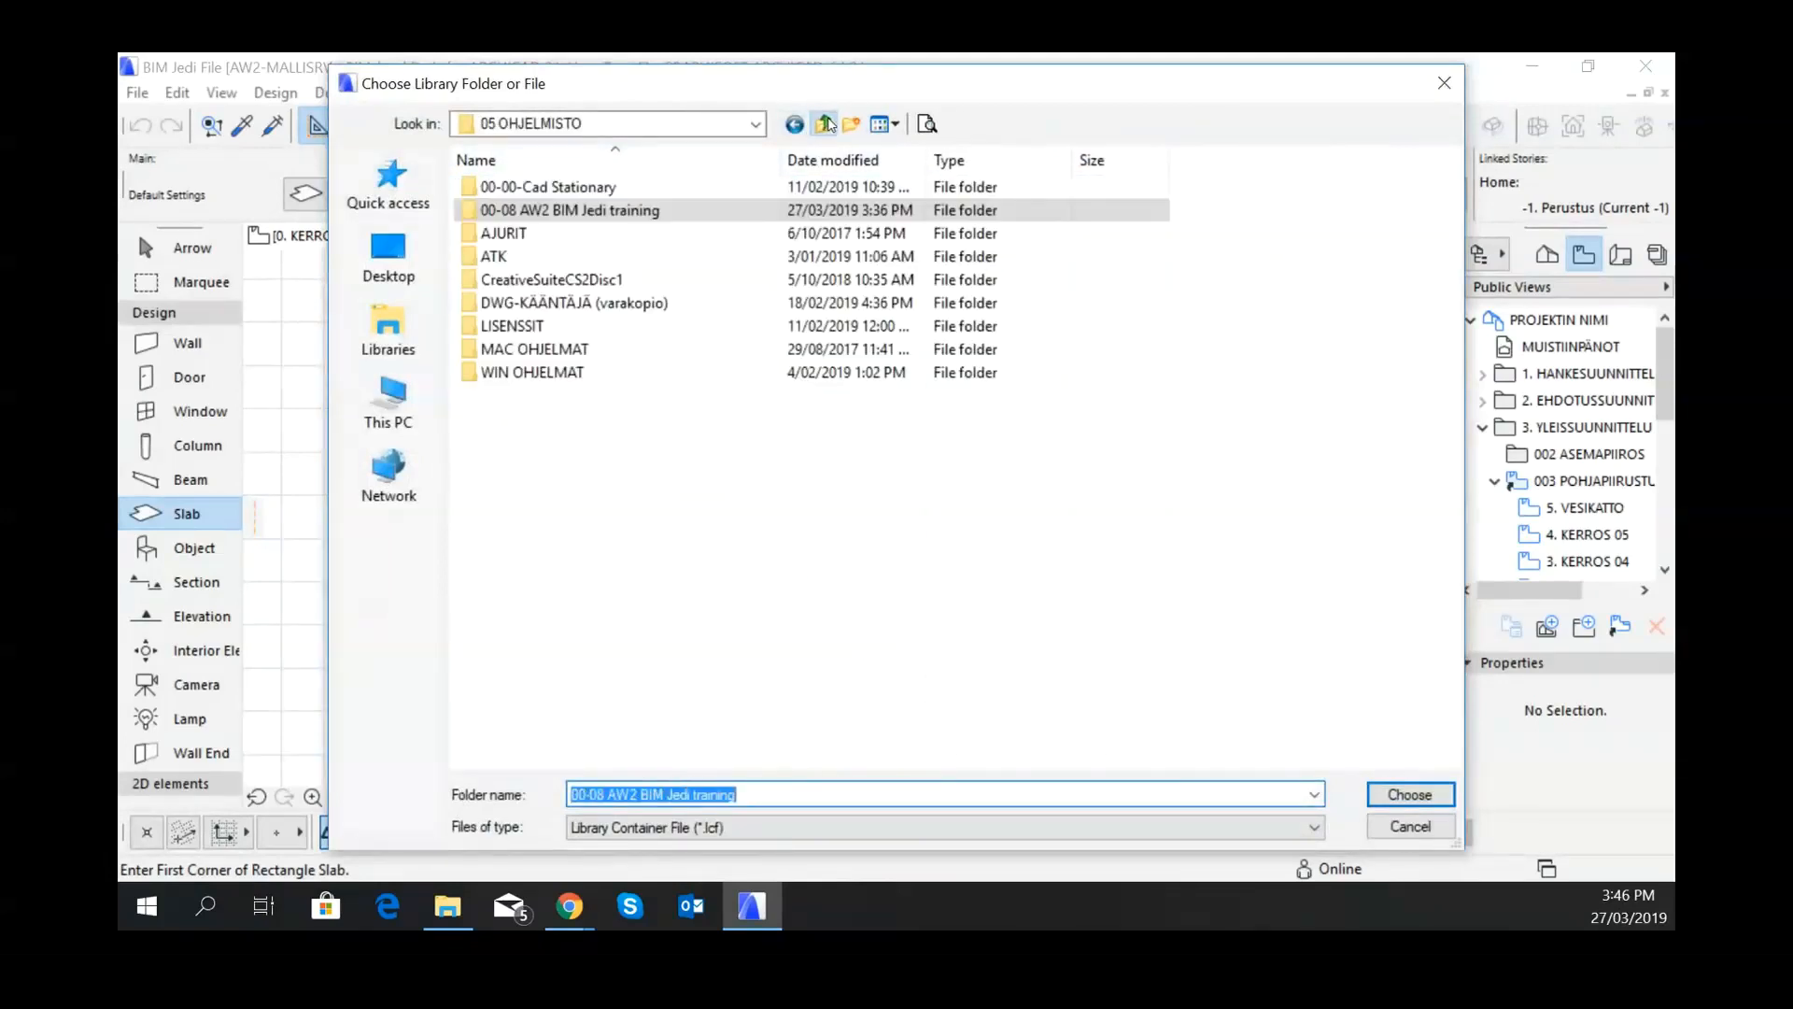
left_click(824, 123)
left_click(823, 123)
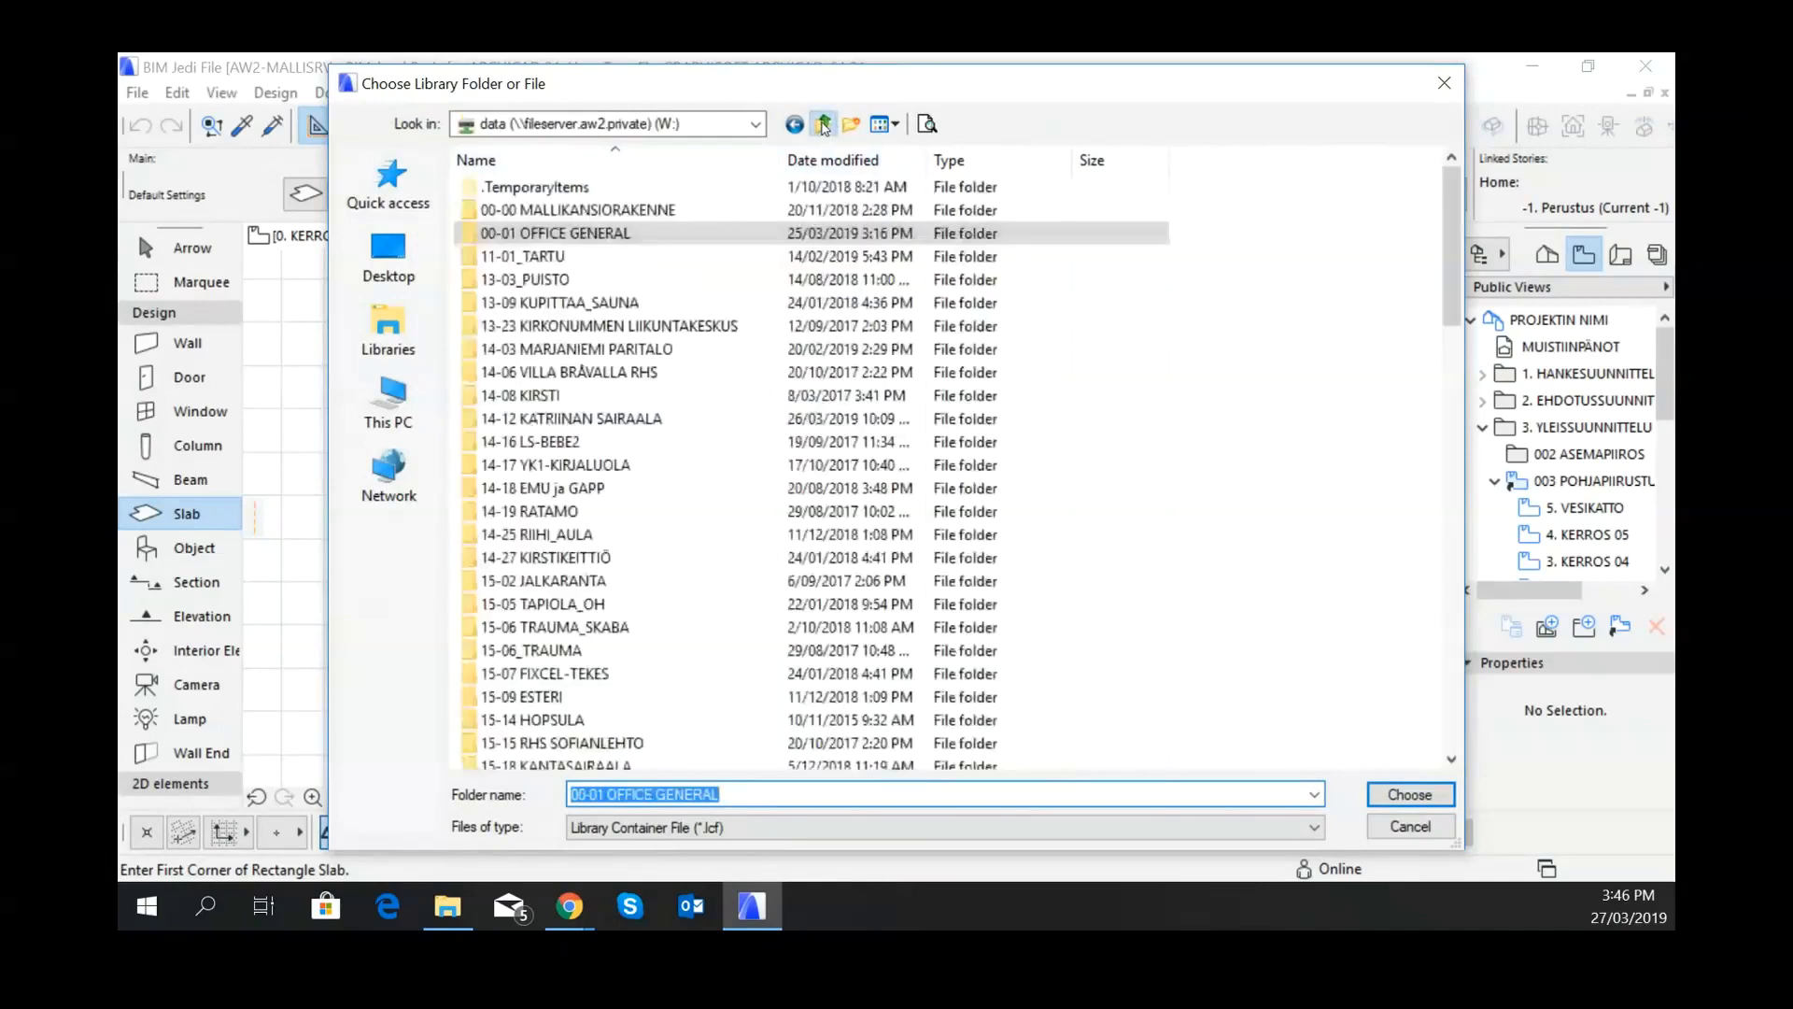
scroll(565, 623, "down", 8)
scroll(565, 624, "down", 4)
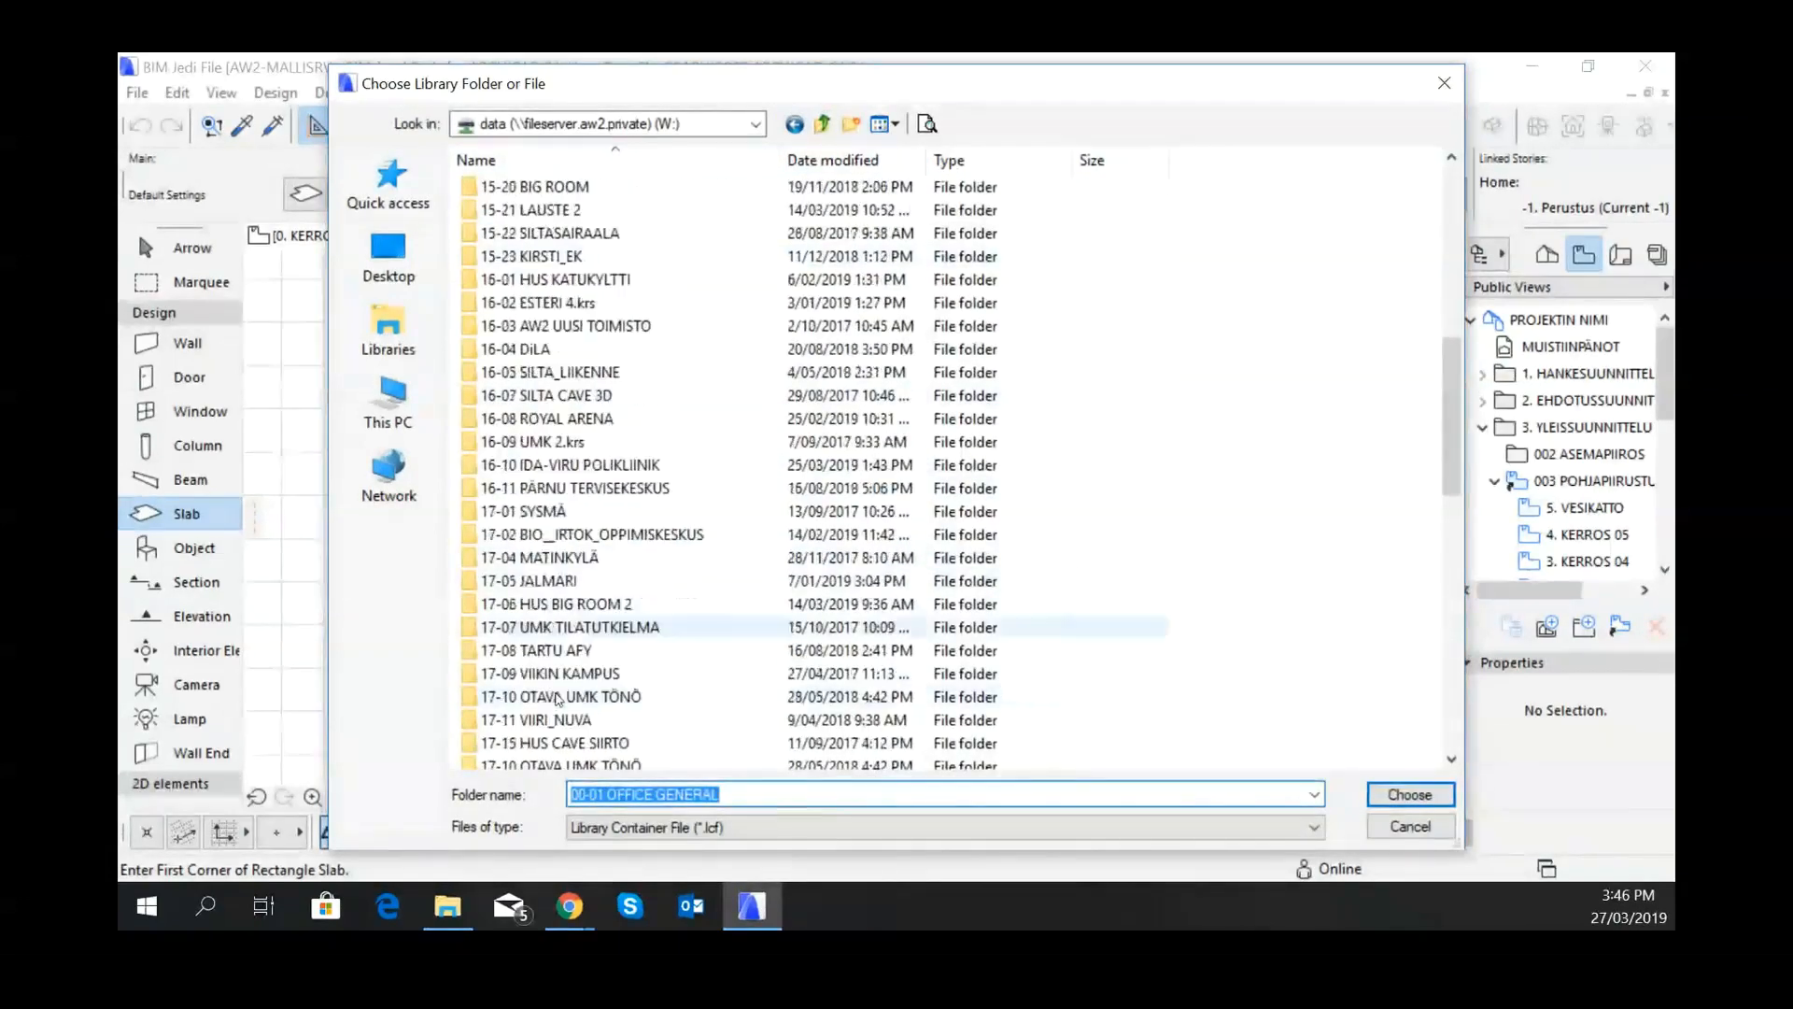
left_click(572, 674)
double_click(573, 674)
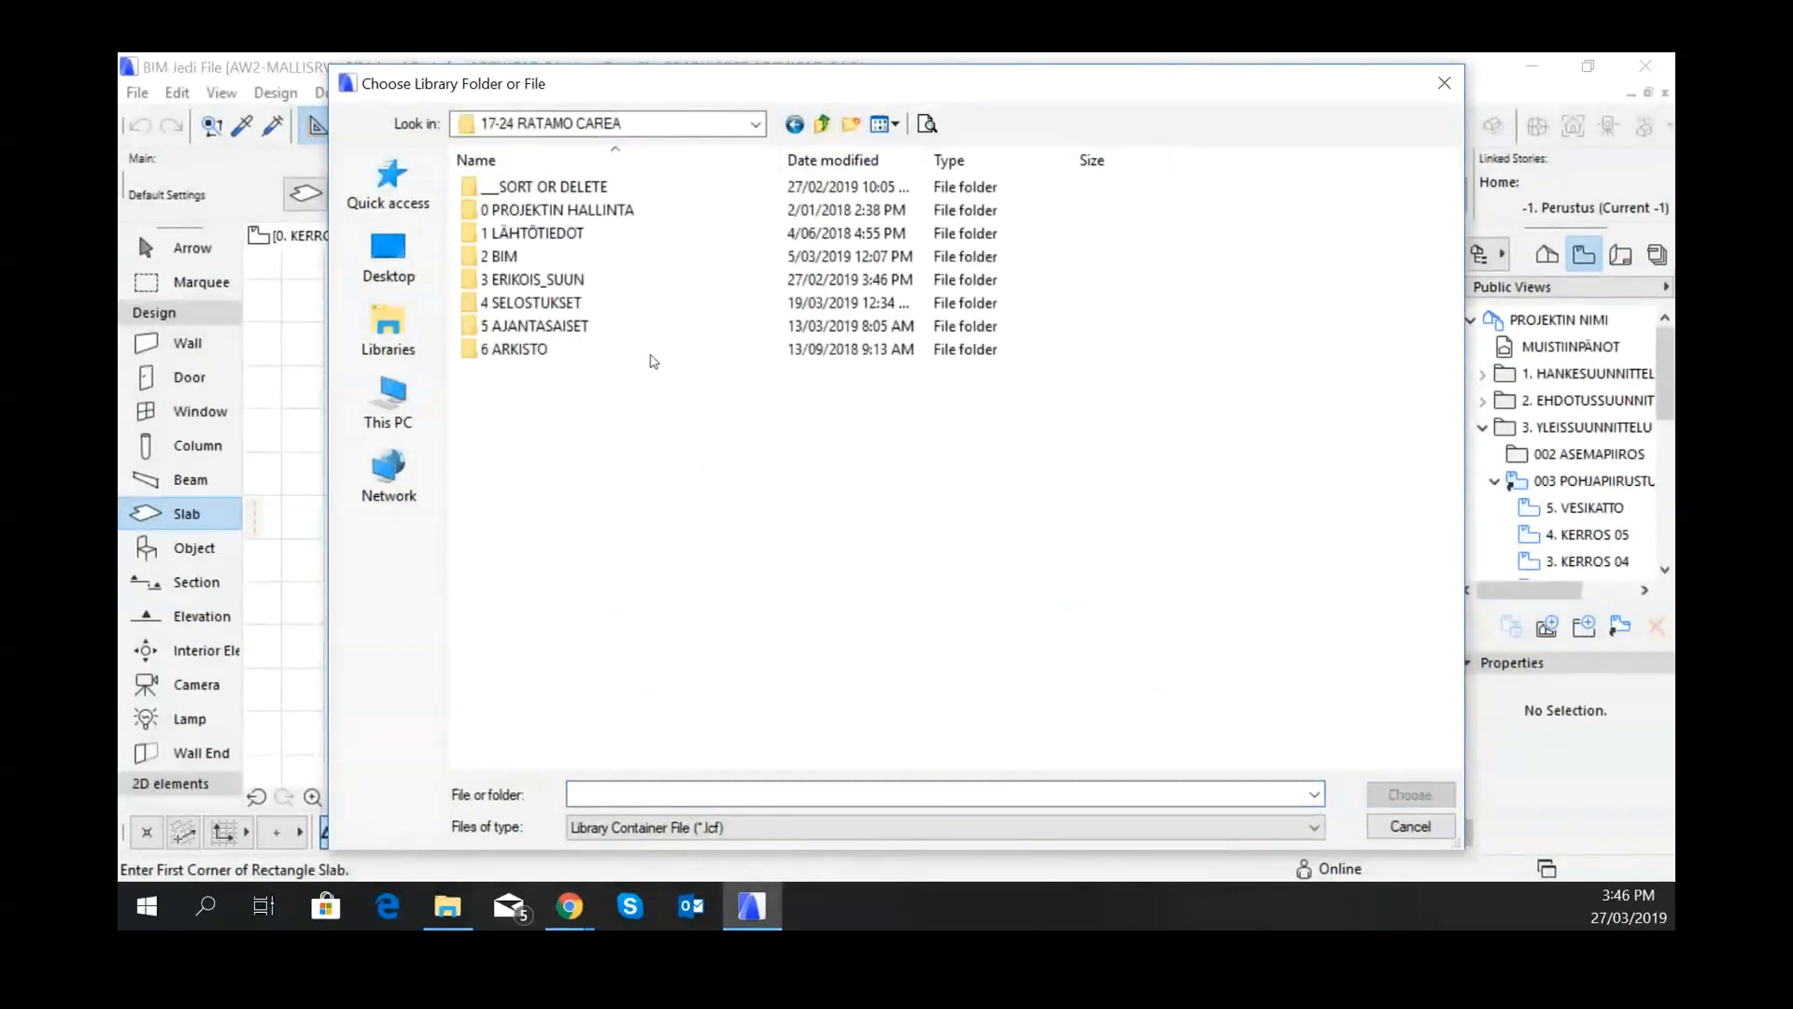
double_click(540, 255)
left_click(560, 447)
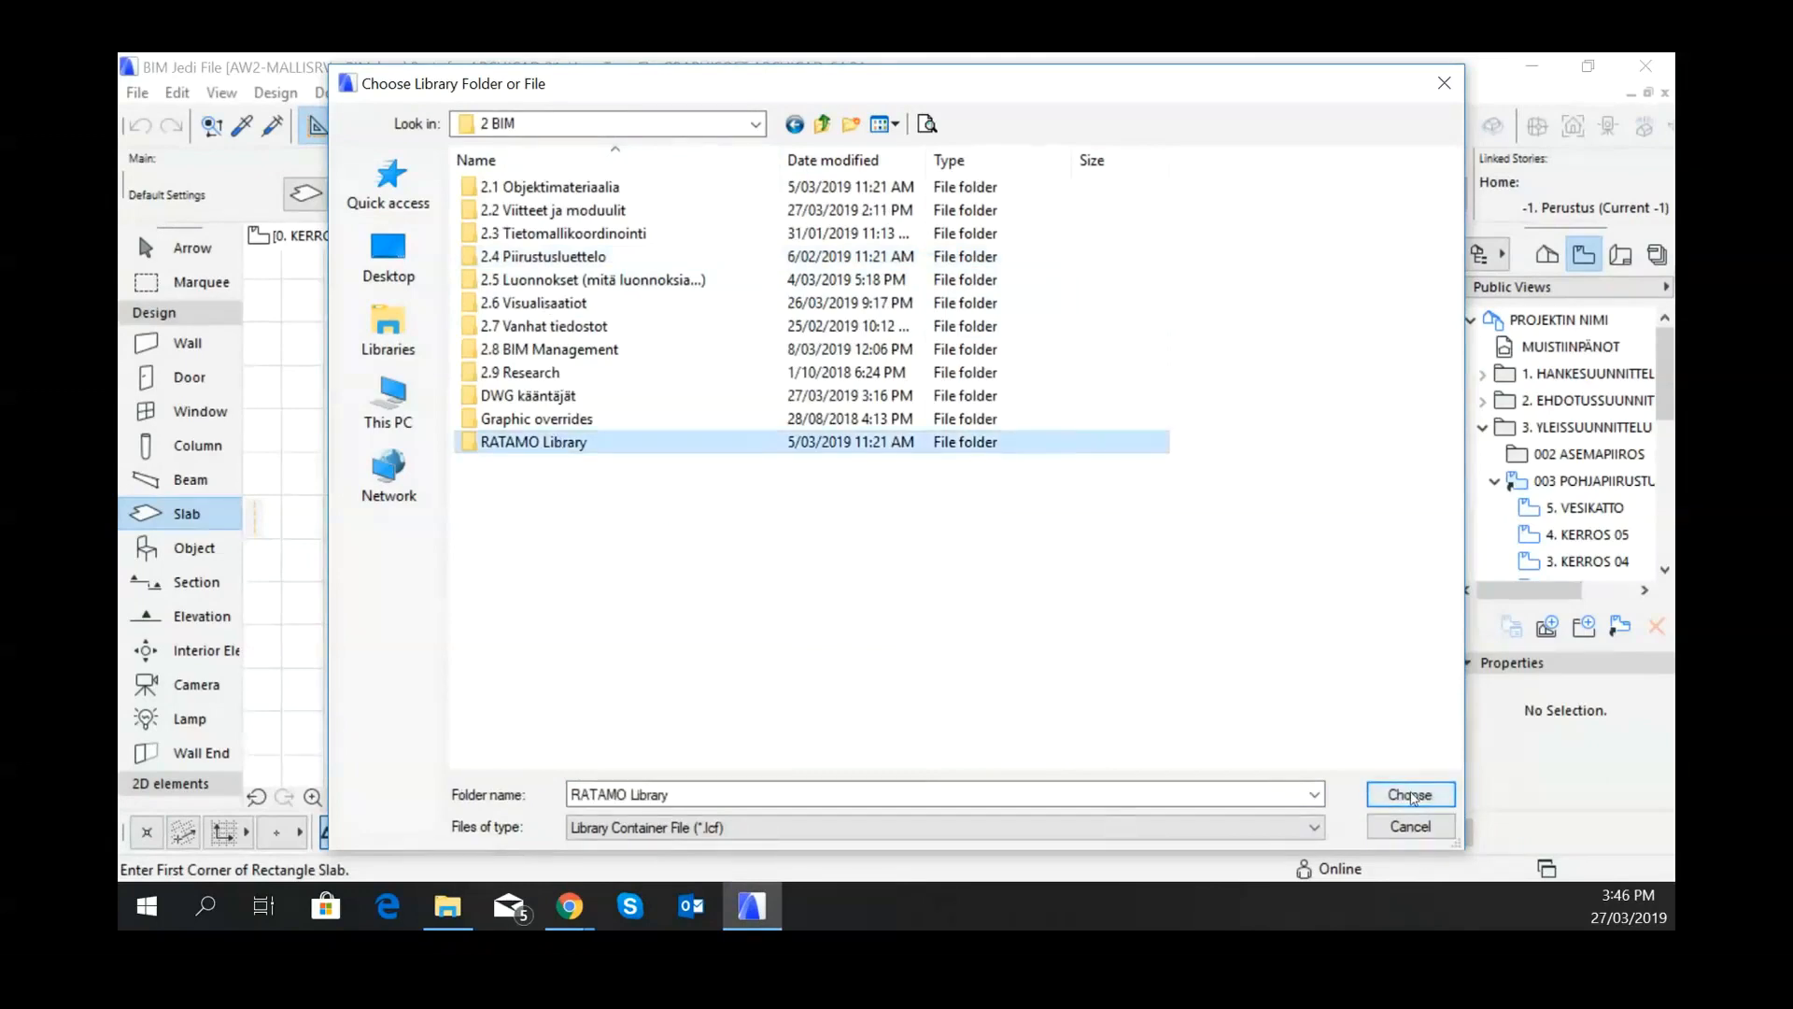
left_click(1410, 795)
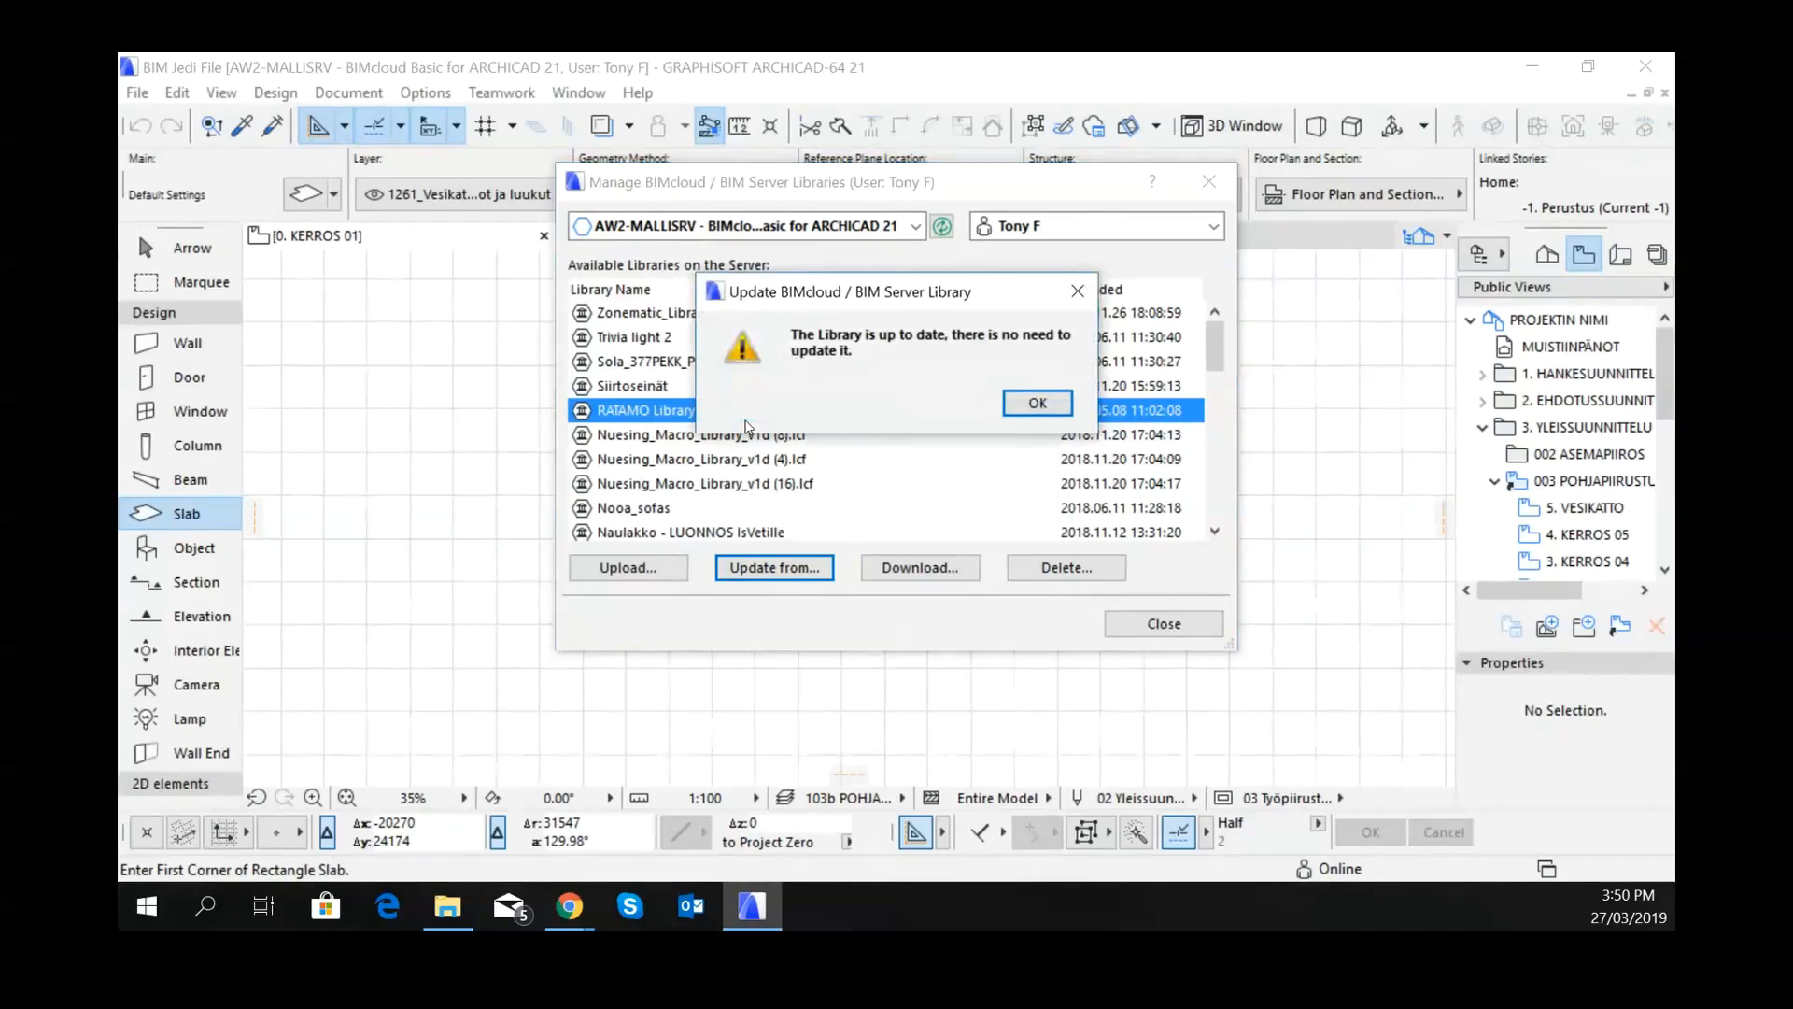
left_click(1035, 402)
left_click(1164, 623)
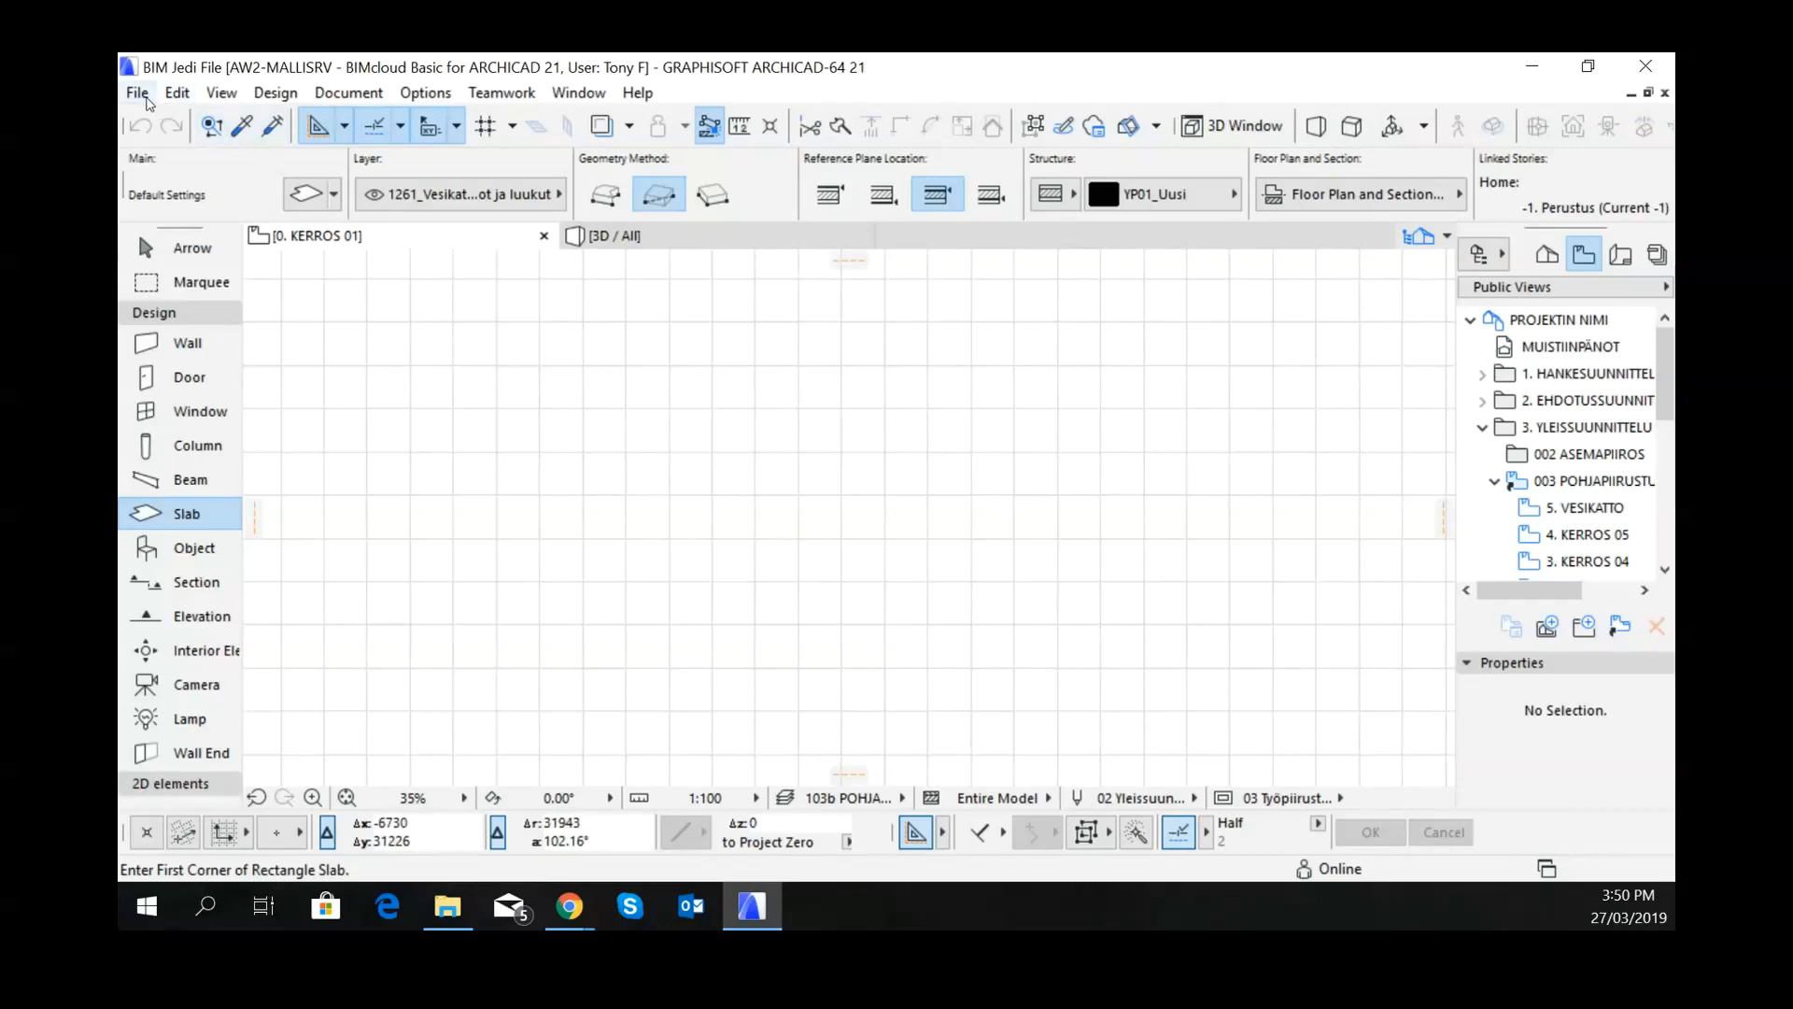
Step: Display the Interface Images folder inside Cadimage of the project's Embedded Library in the Library Manager
left_click(138, 93)
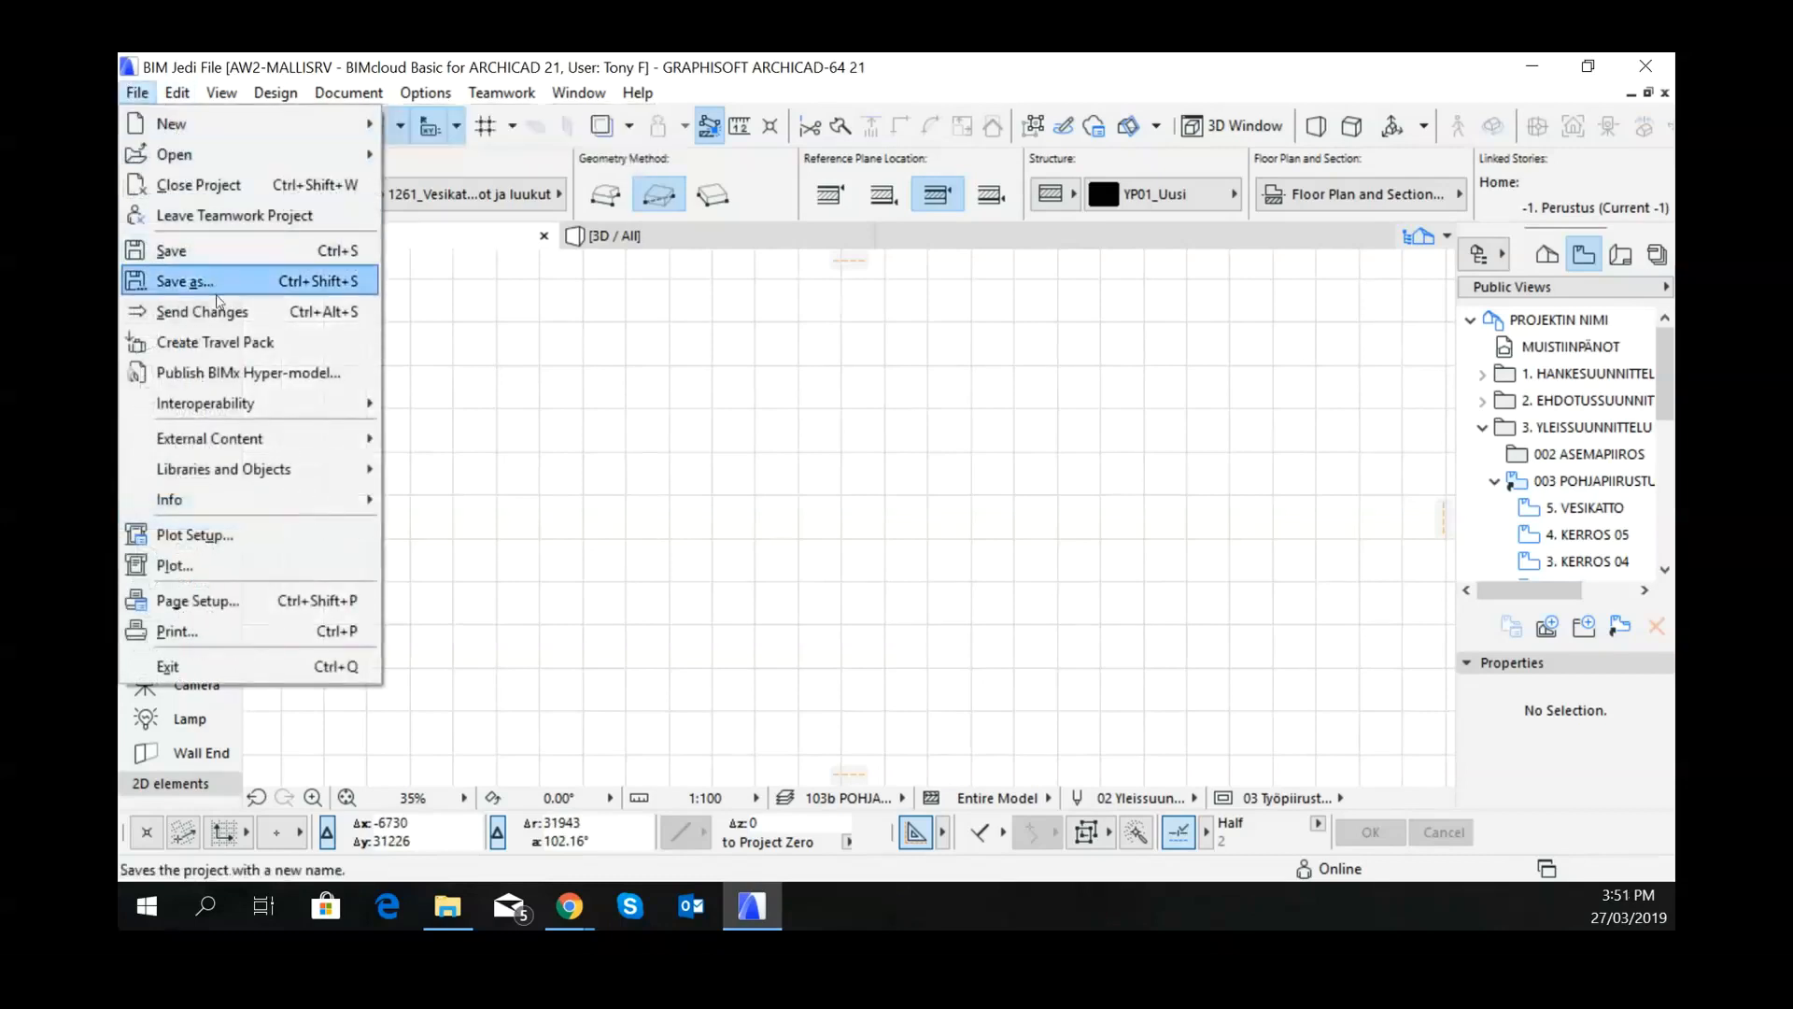
mouse_move(278, 475)
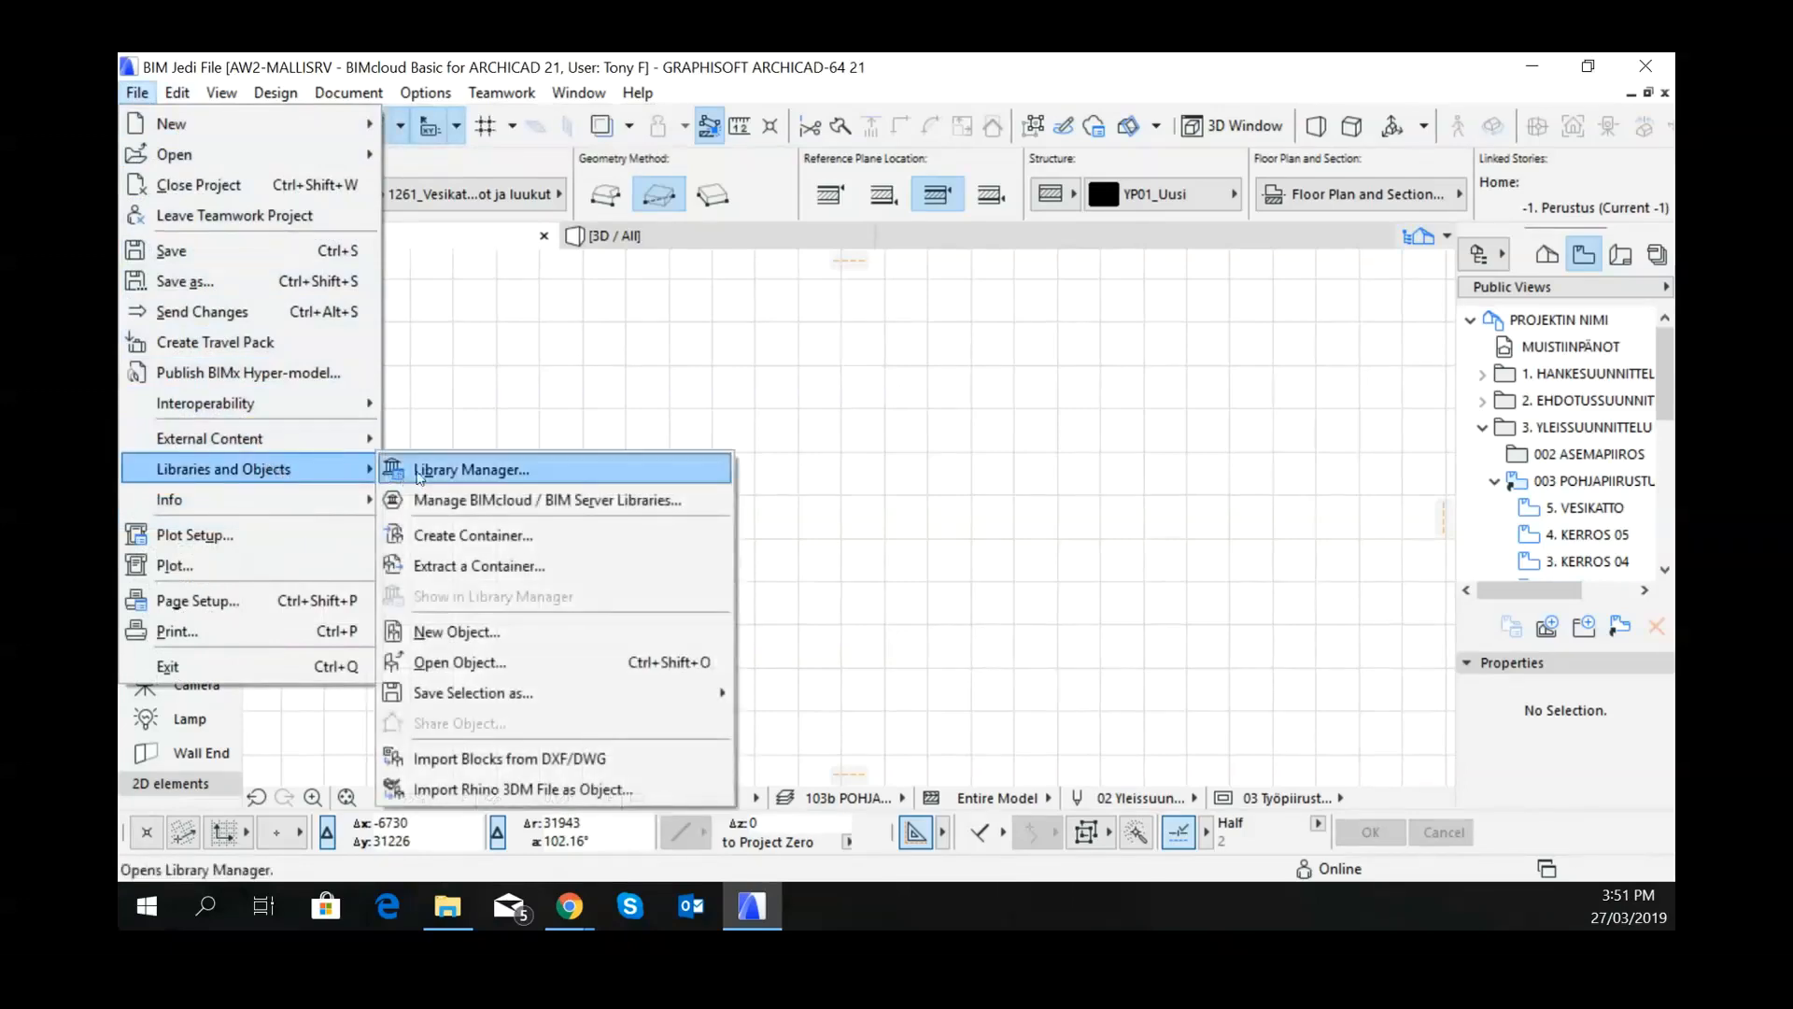
left_click(479, 470)
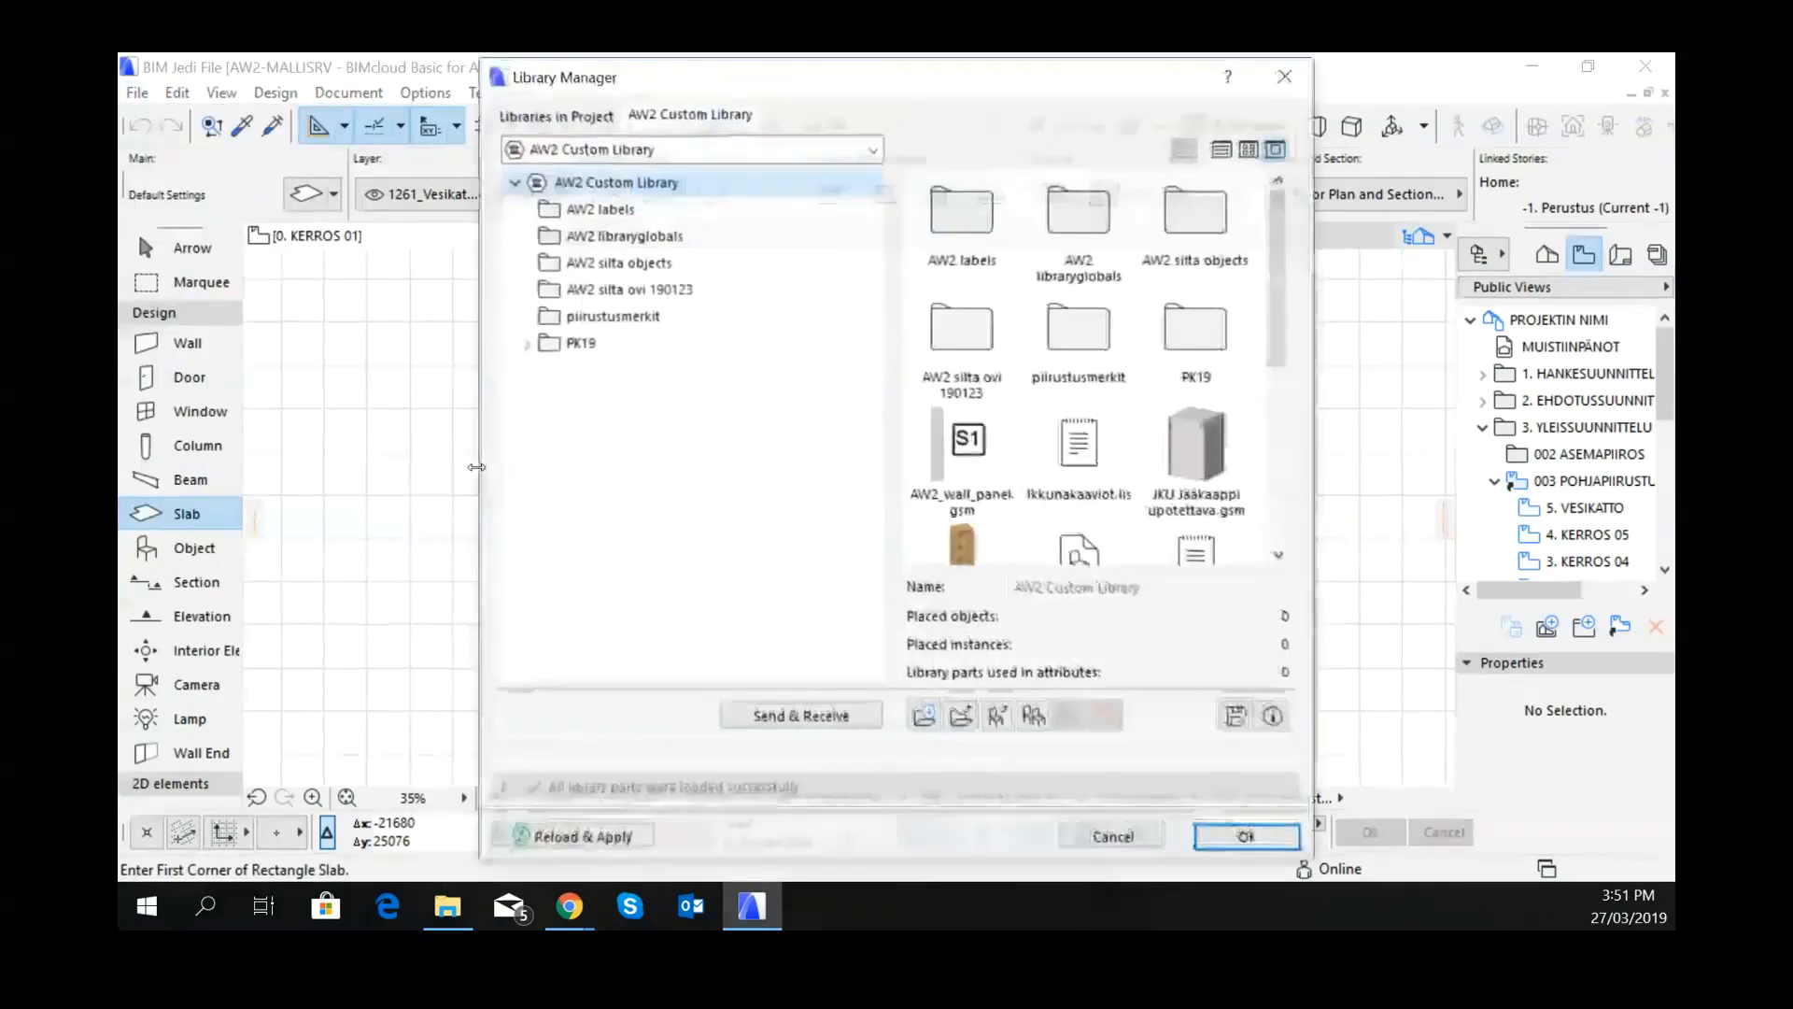
left_click(560, 116)
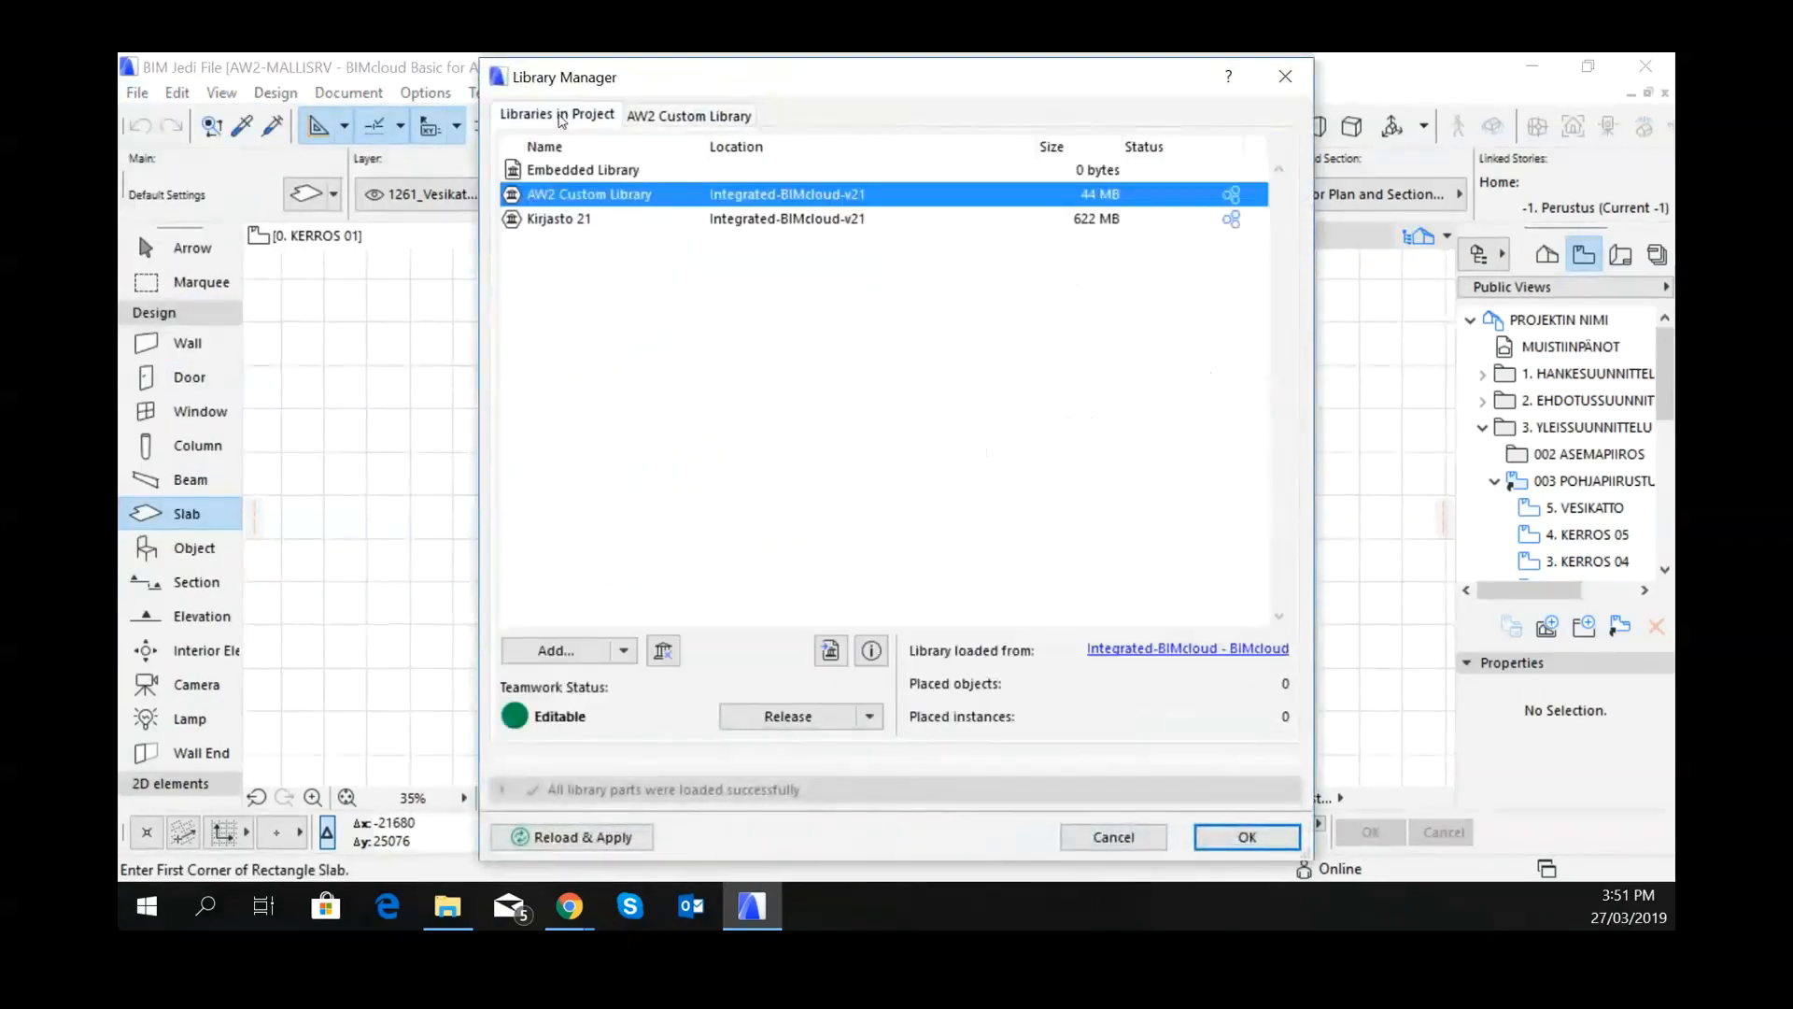
left_click(583, 170)
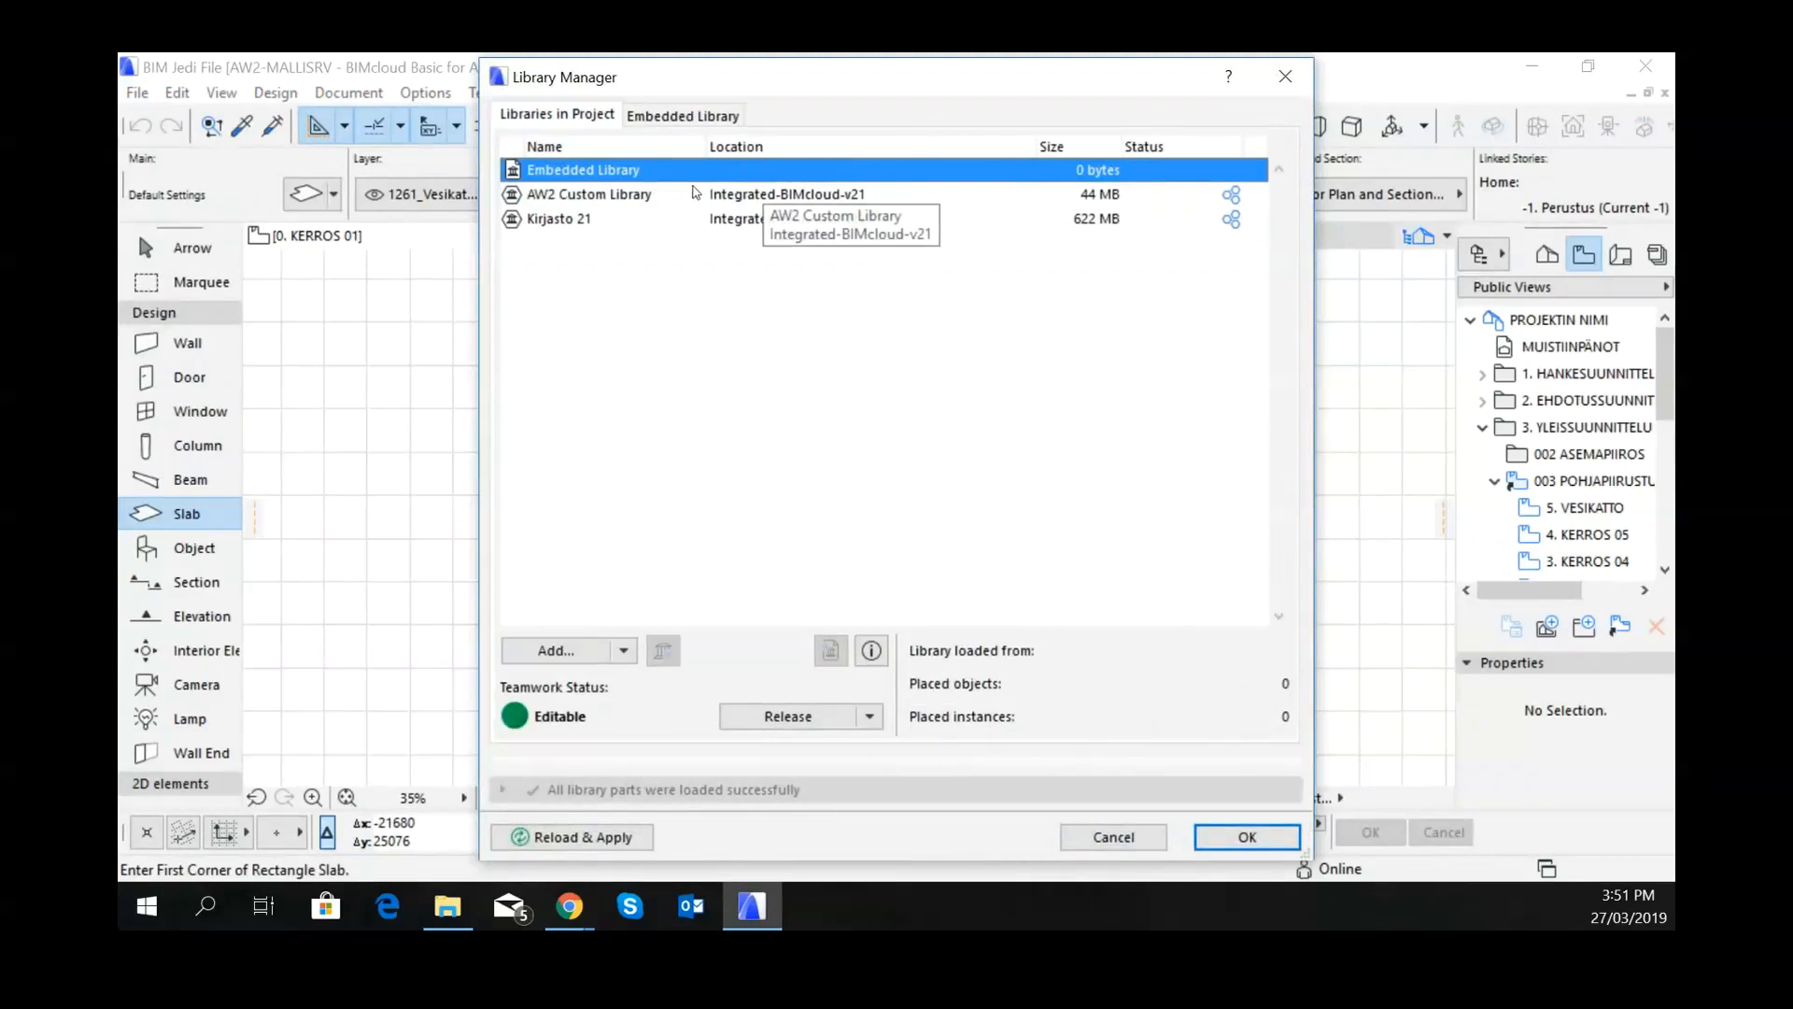
left_click(661, 114)
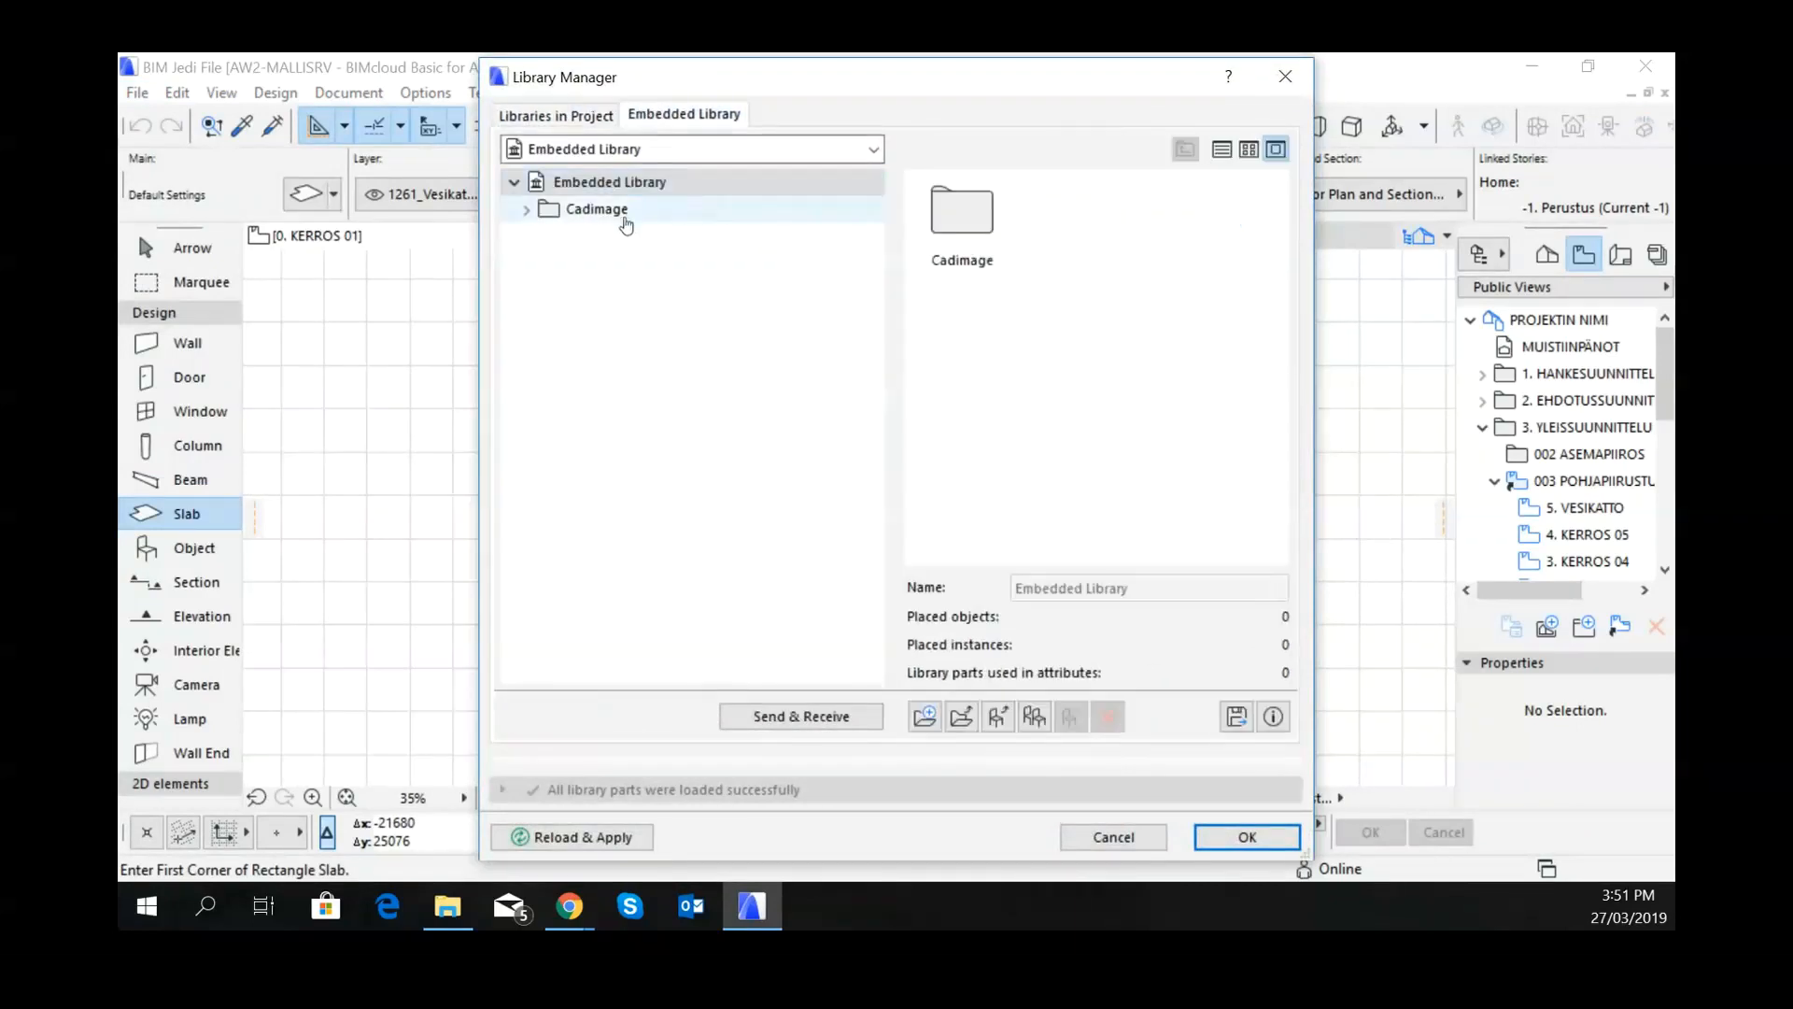
left_click(598, 209)
left_click(527, 210)
left_click(598, 234)
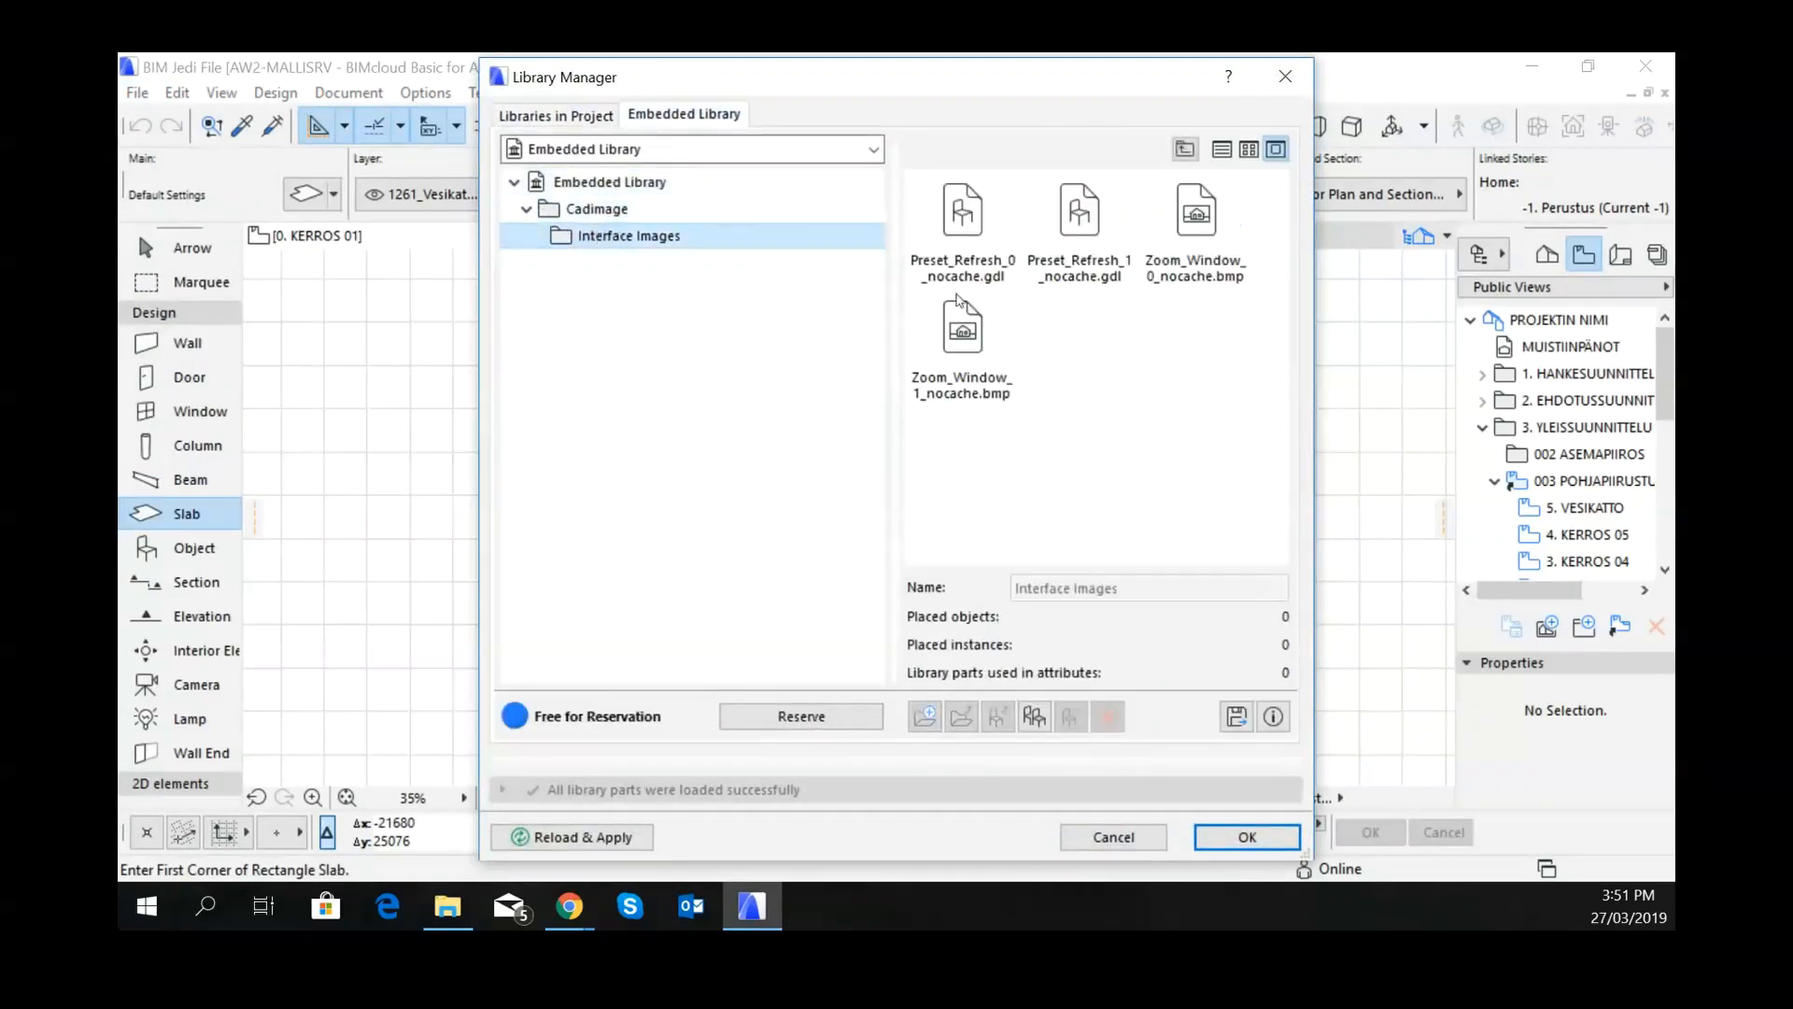
Step: Export all four files in the Interface Images folder to a new folder on the Desktop, keeping the default folder name
left_click(1102, 241)
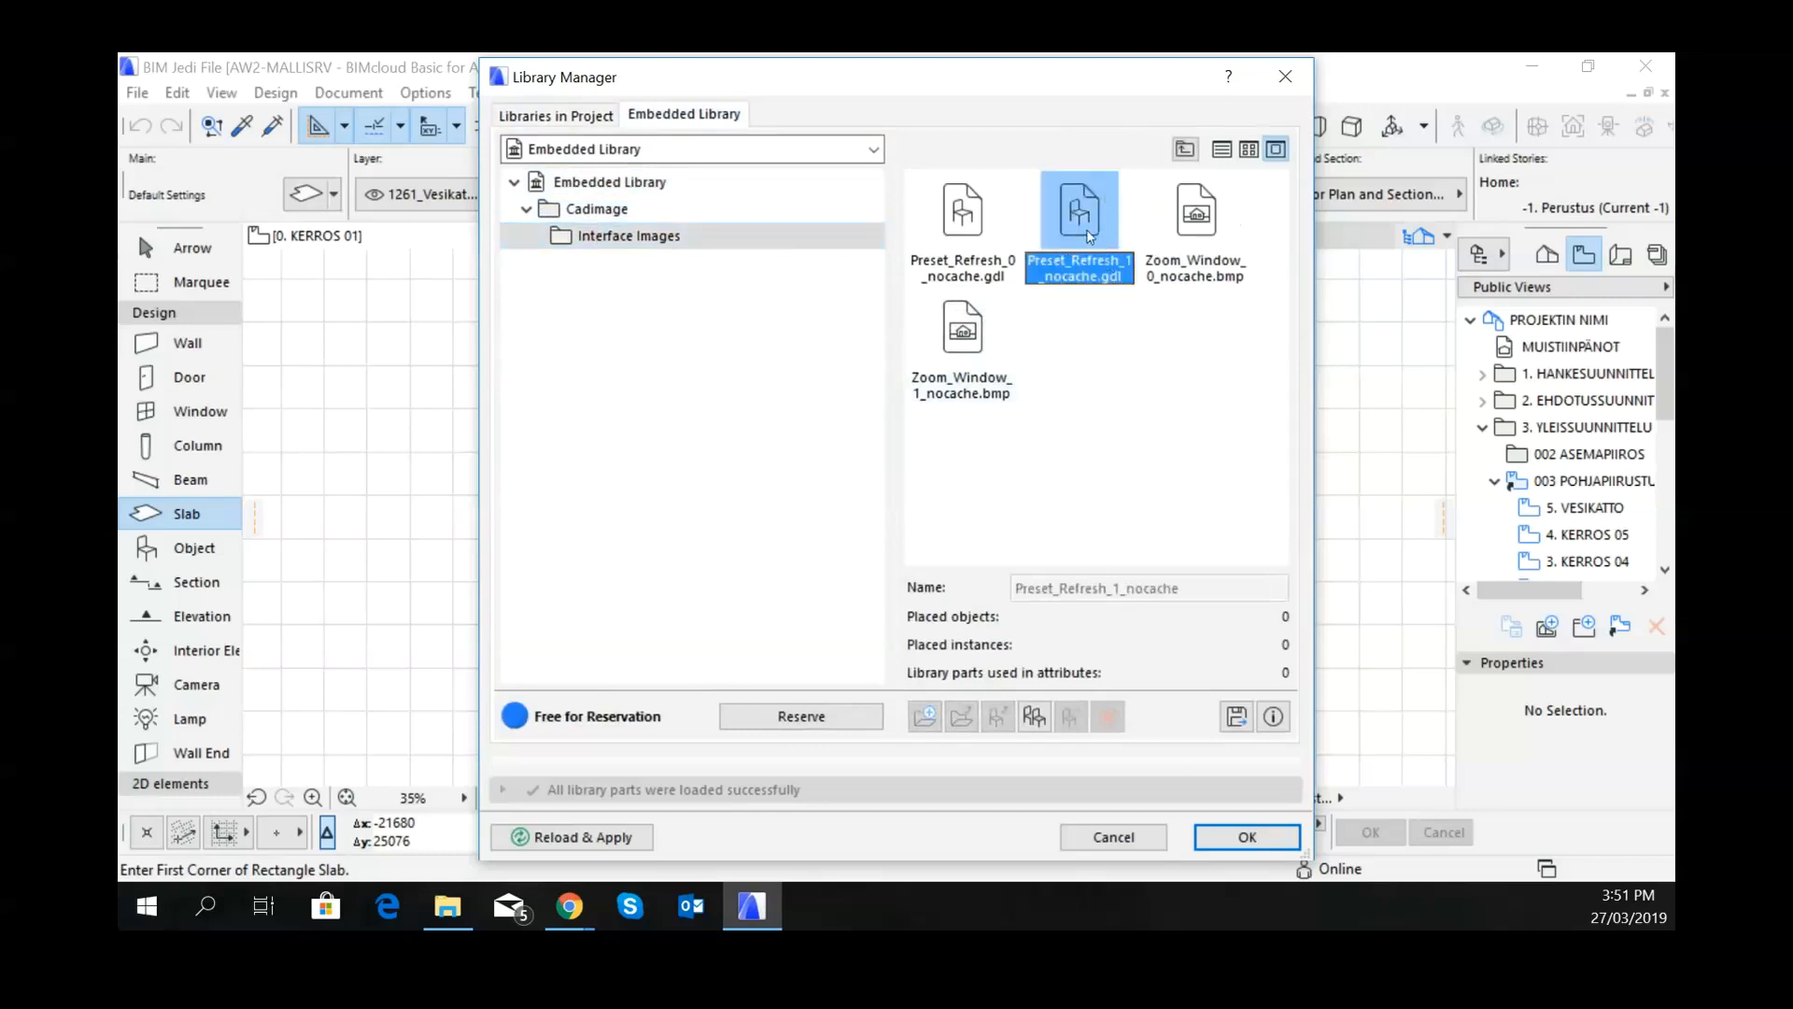
left_click(960, 224)
left_click(976, 375, "shift")
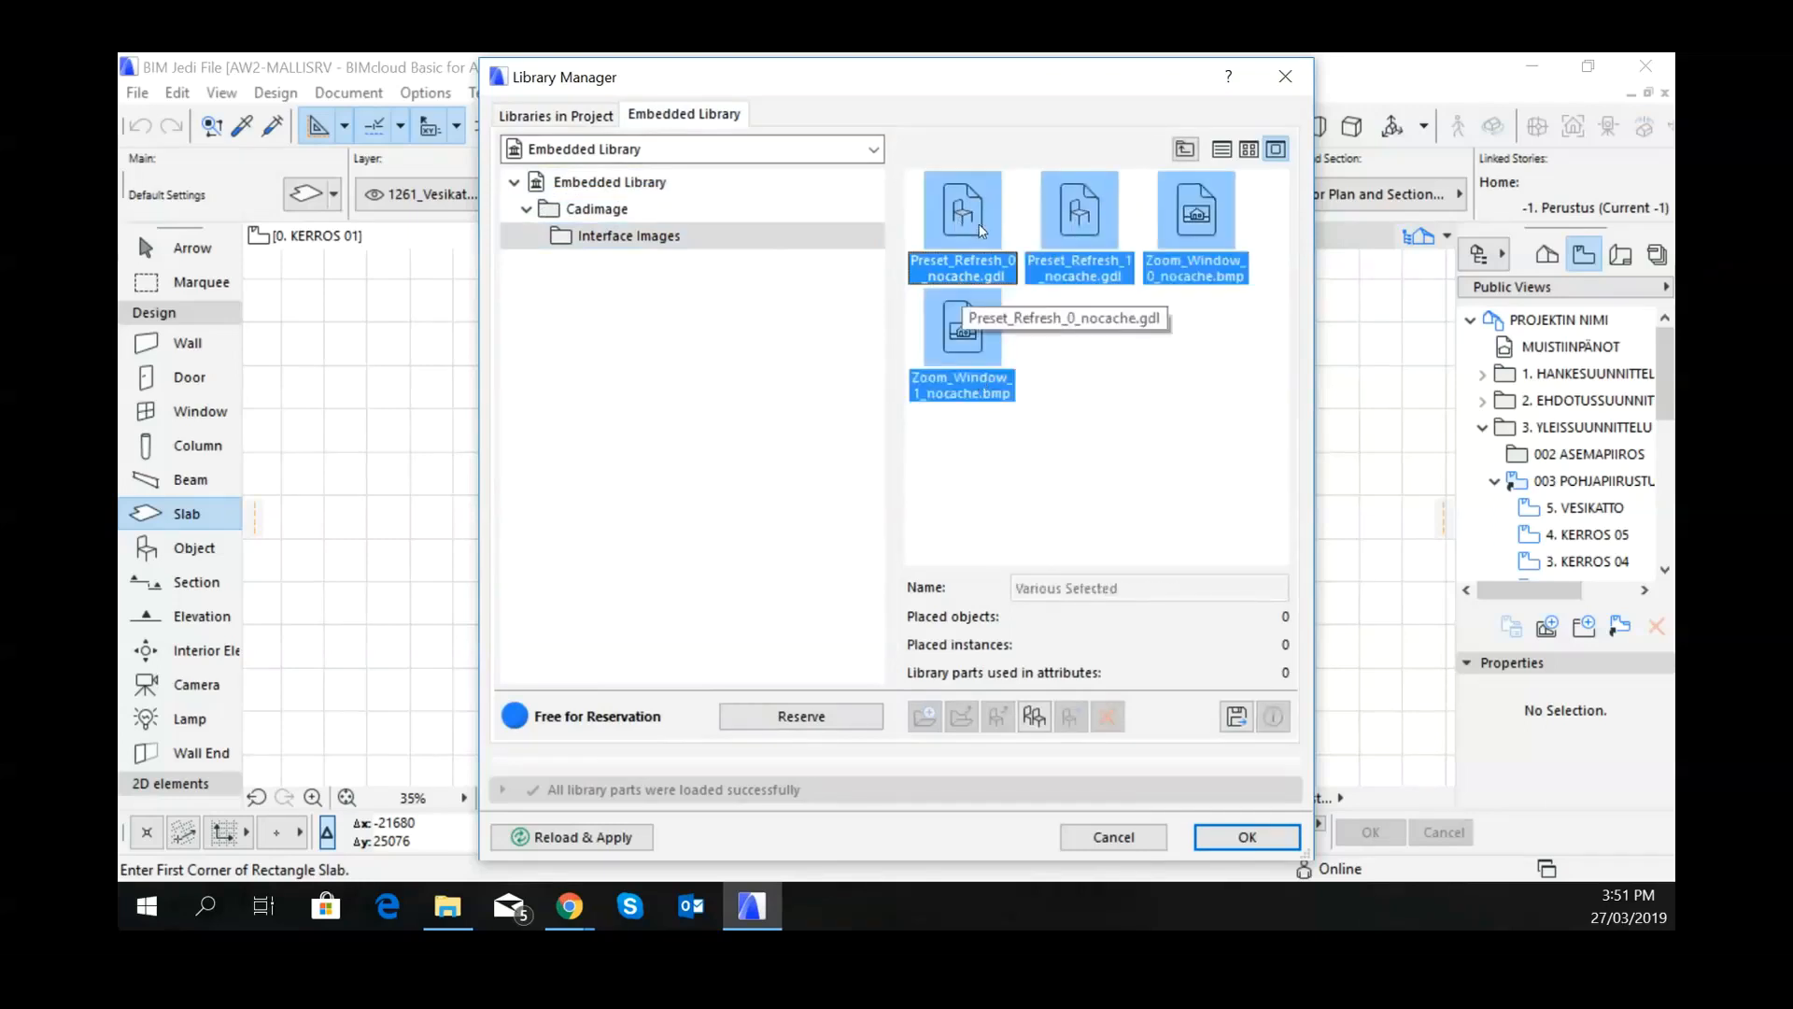
left_click(1236, 719)
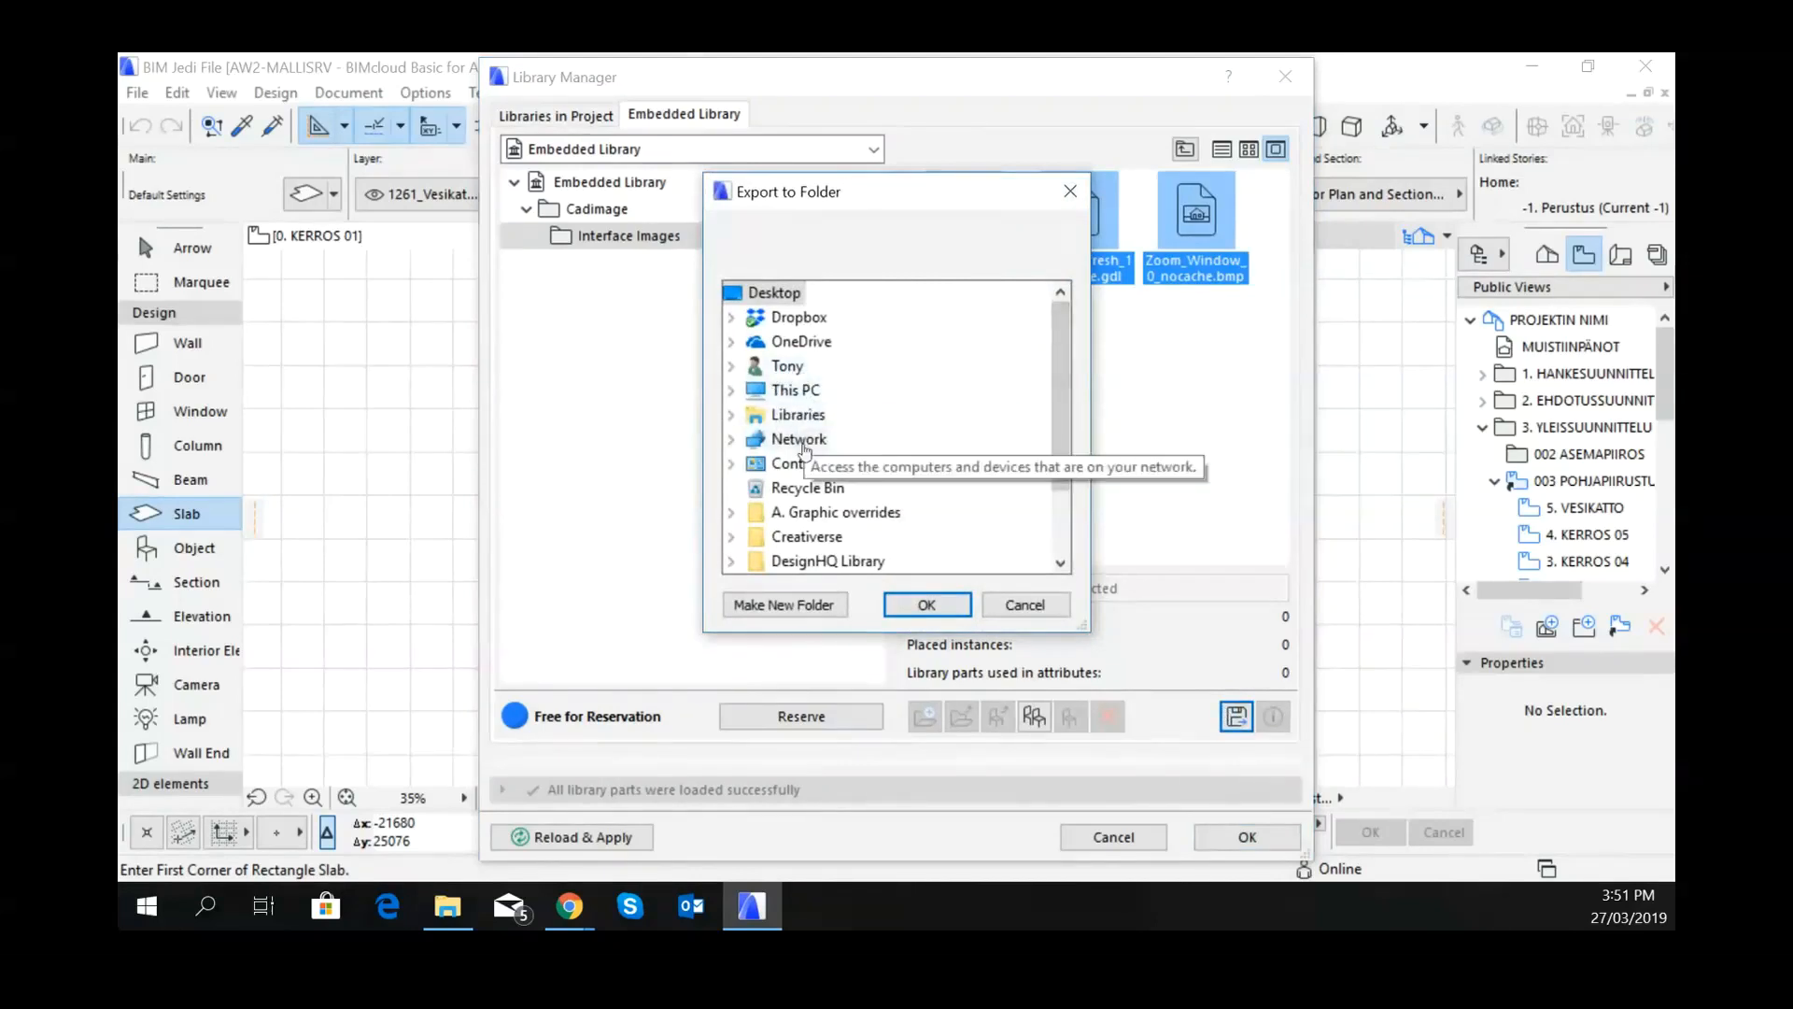
scroll(805, 393, "down", 2)
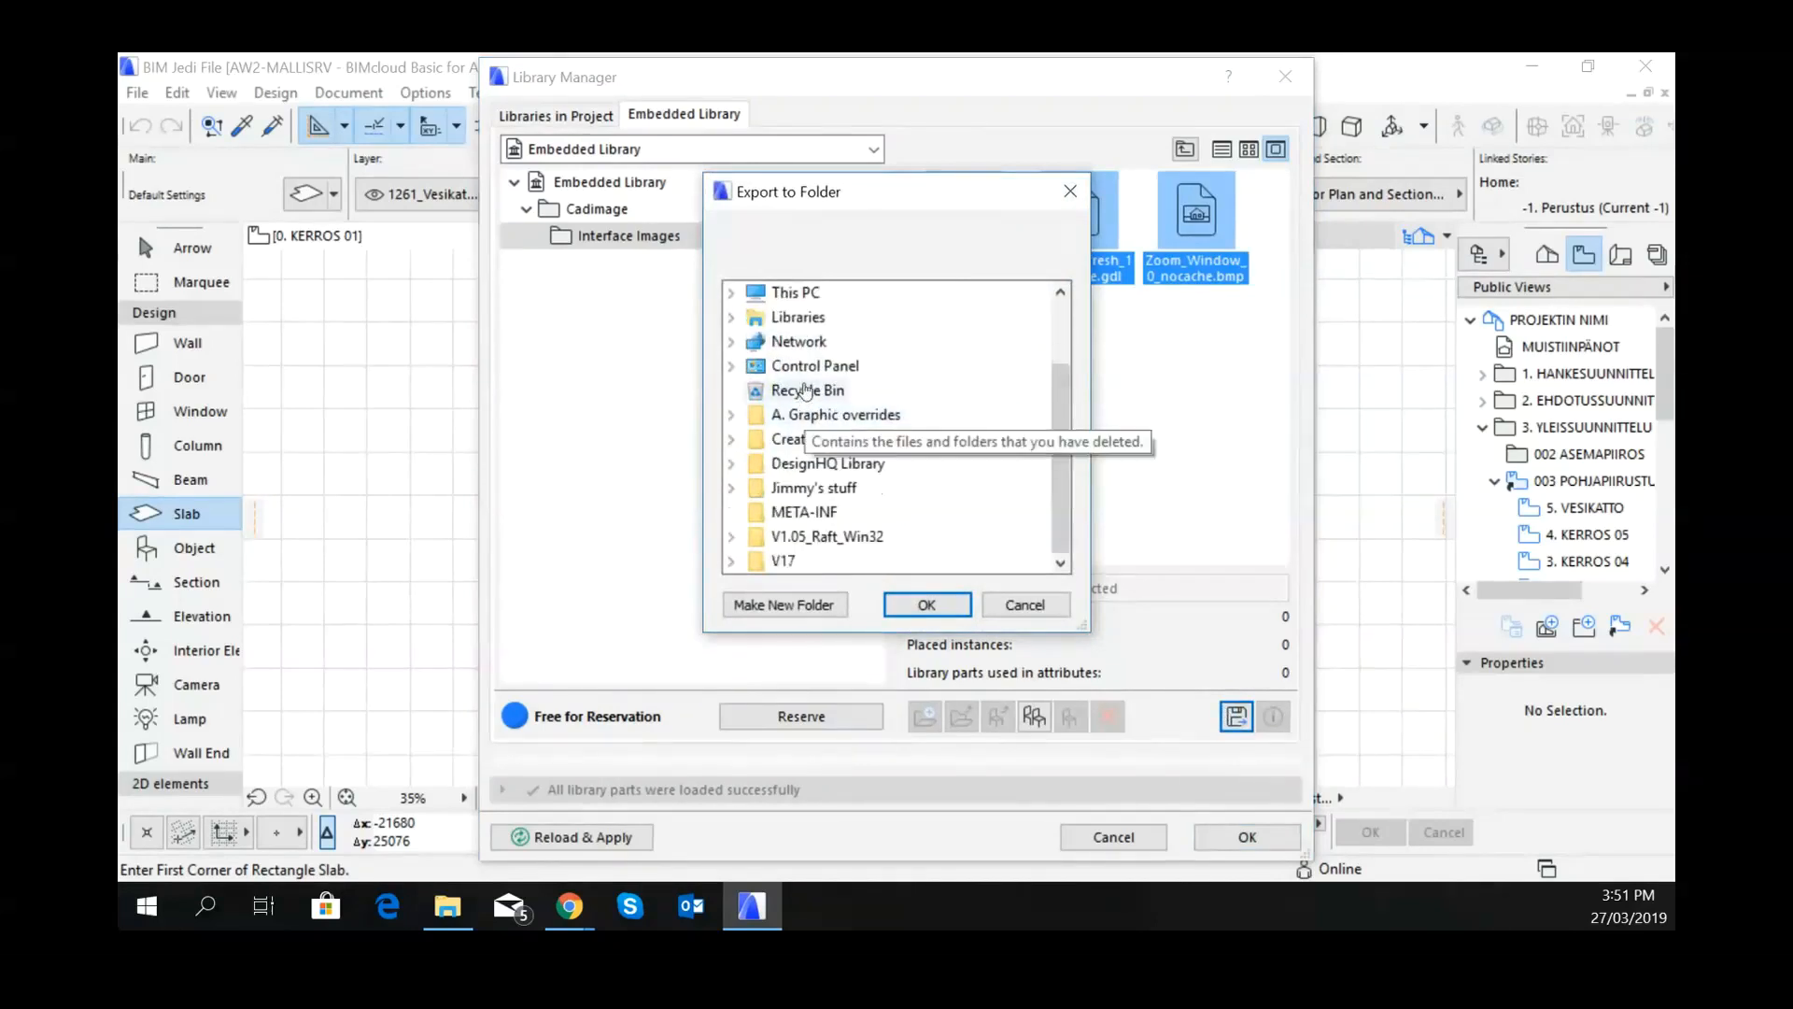
left_click(792, 293)
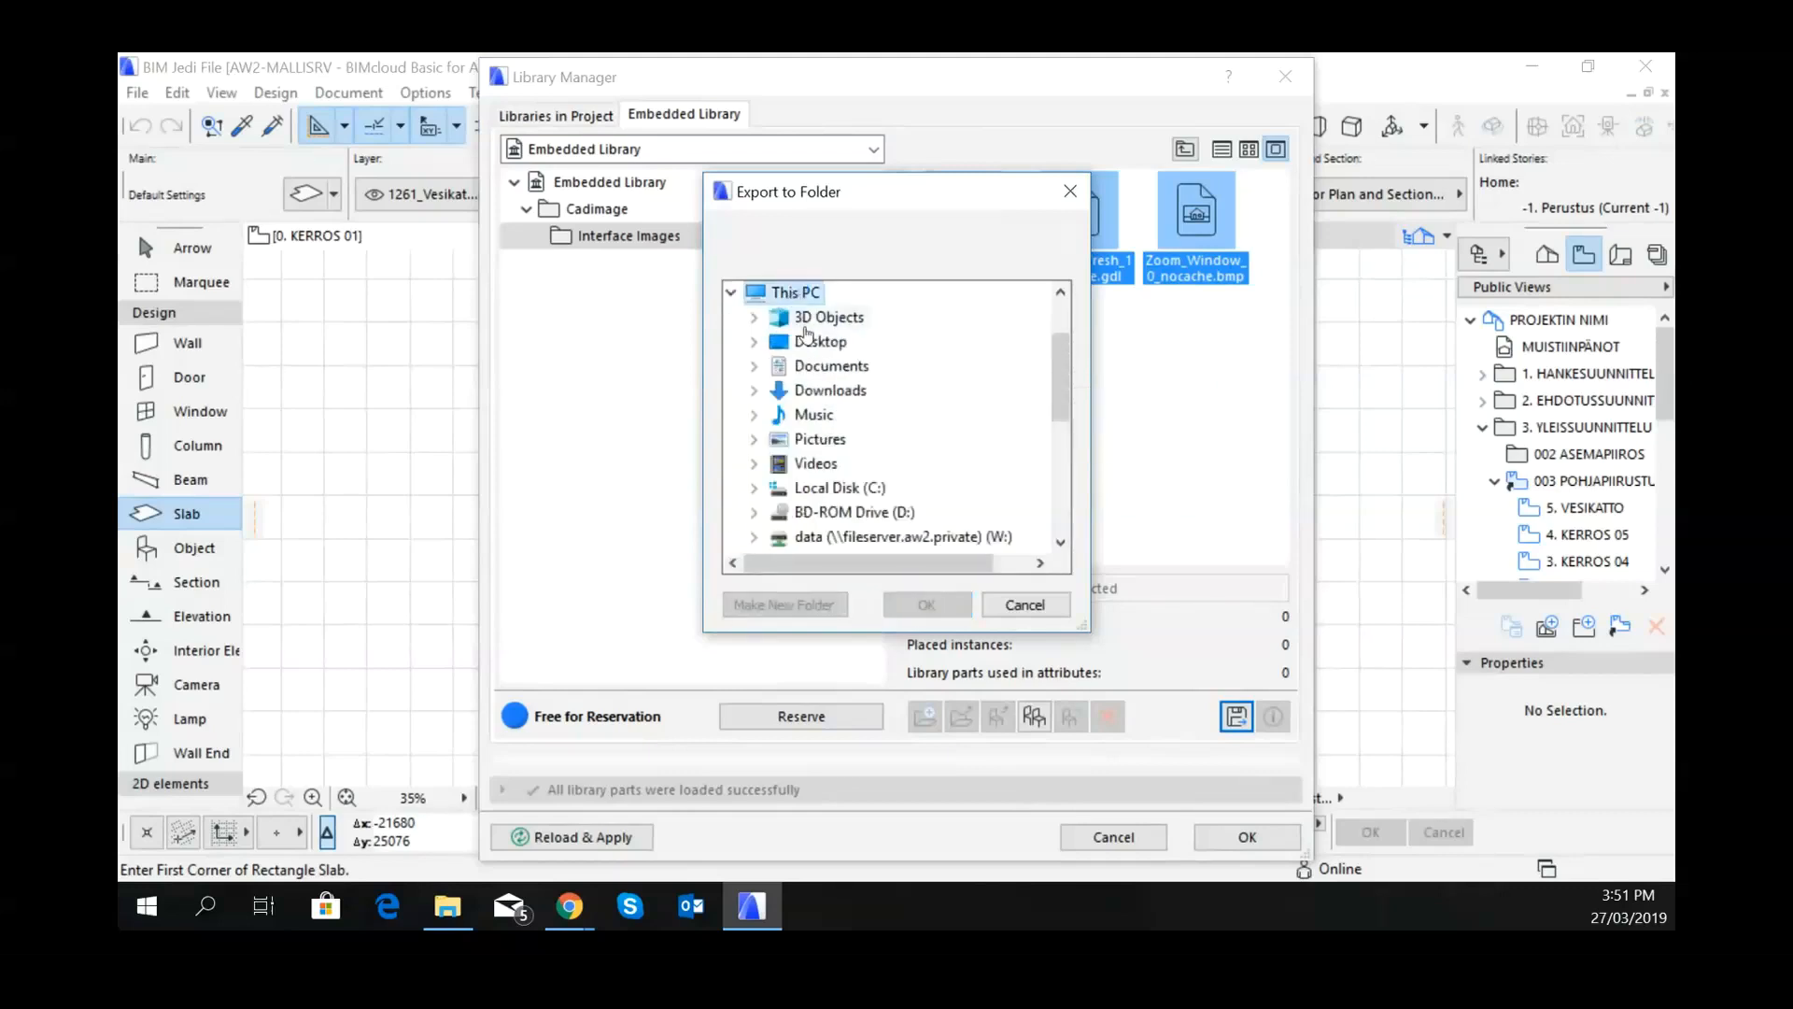
double_click(814, 341)
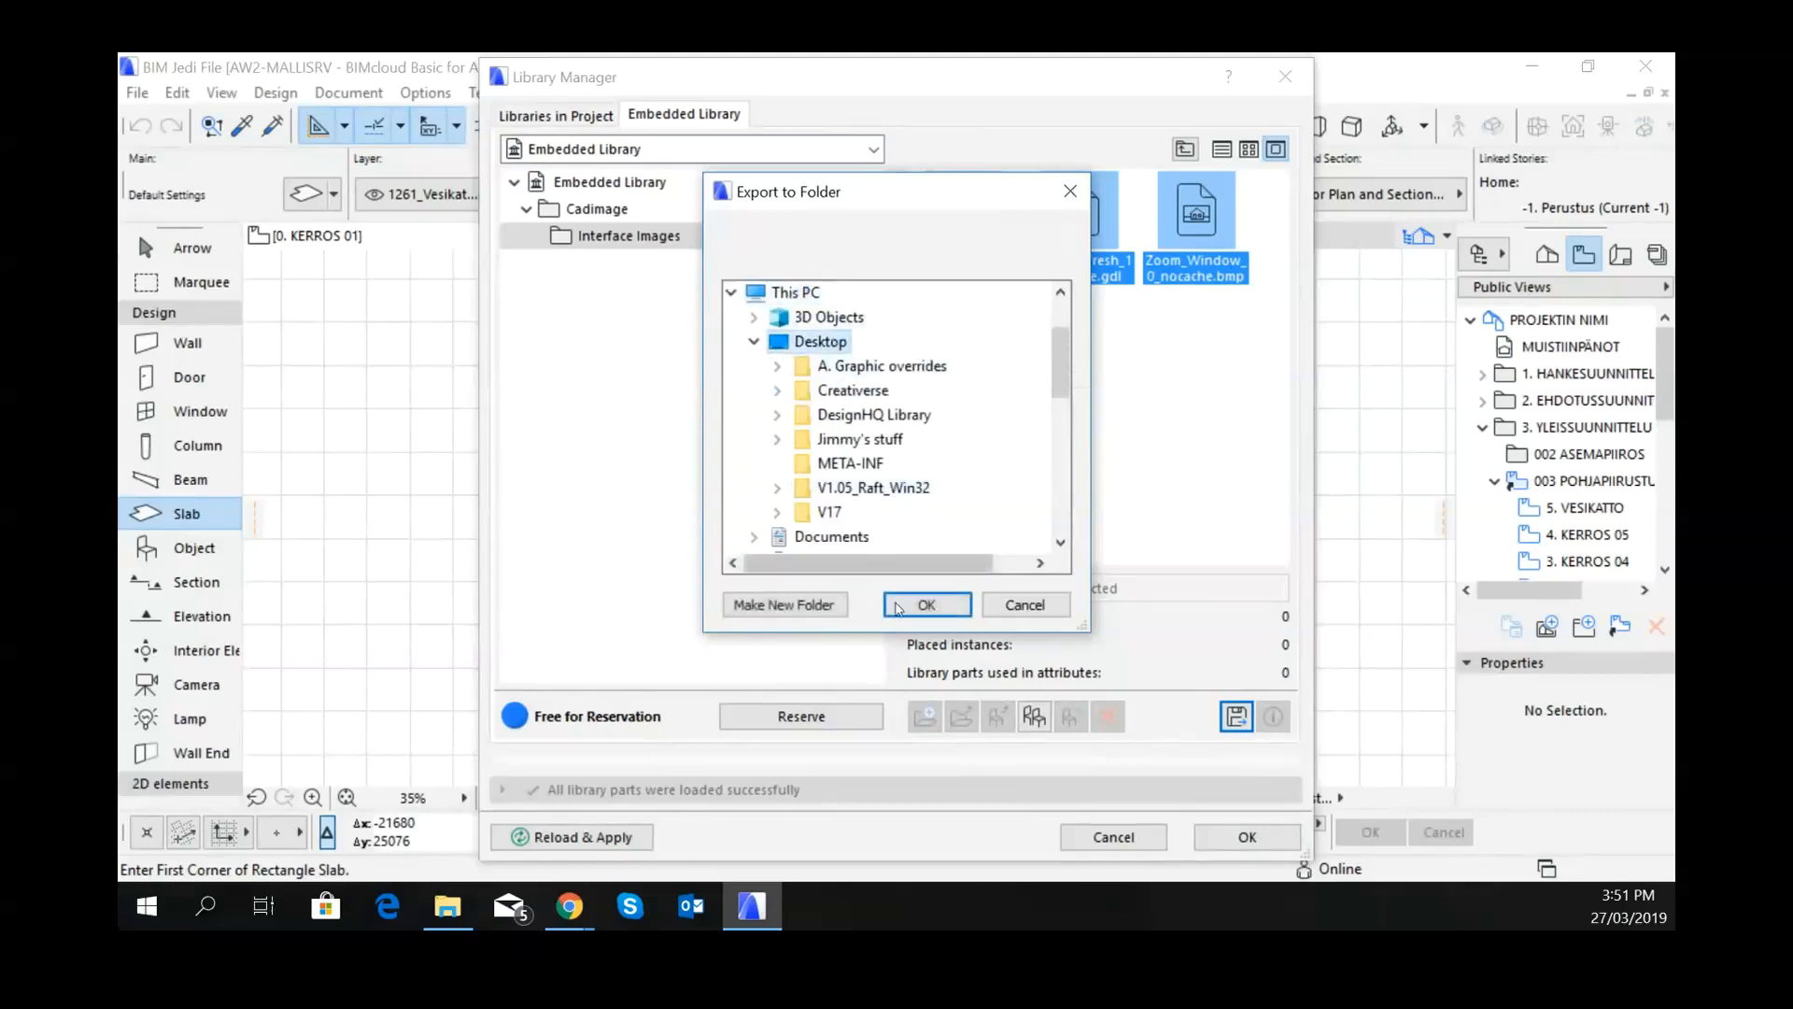
left_click(789, 604)
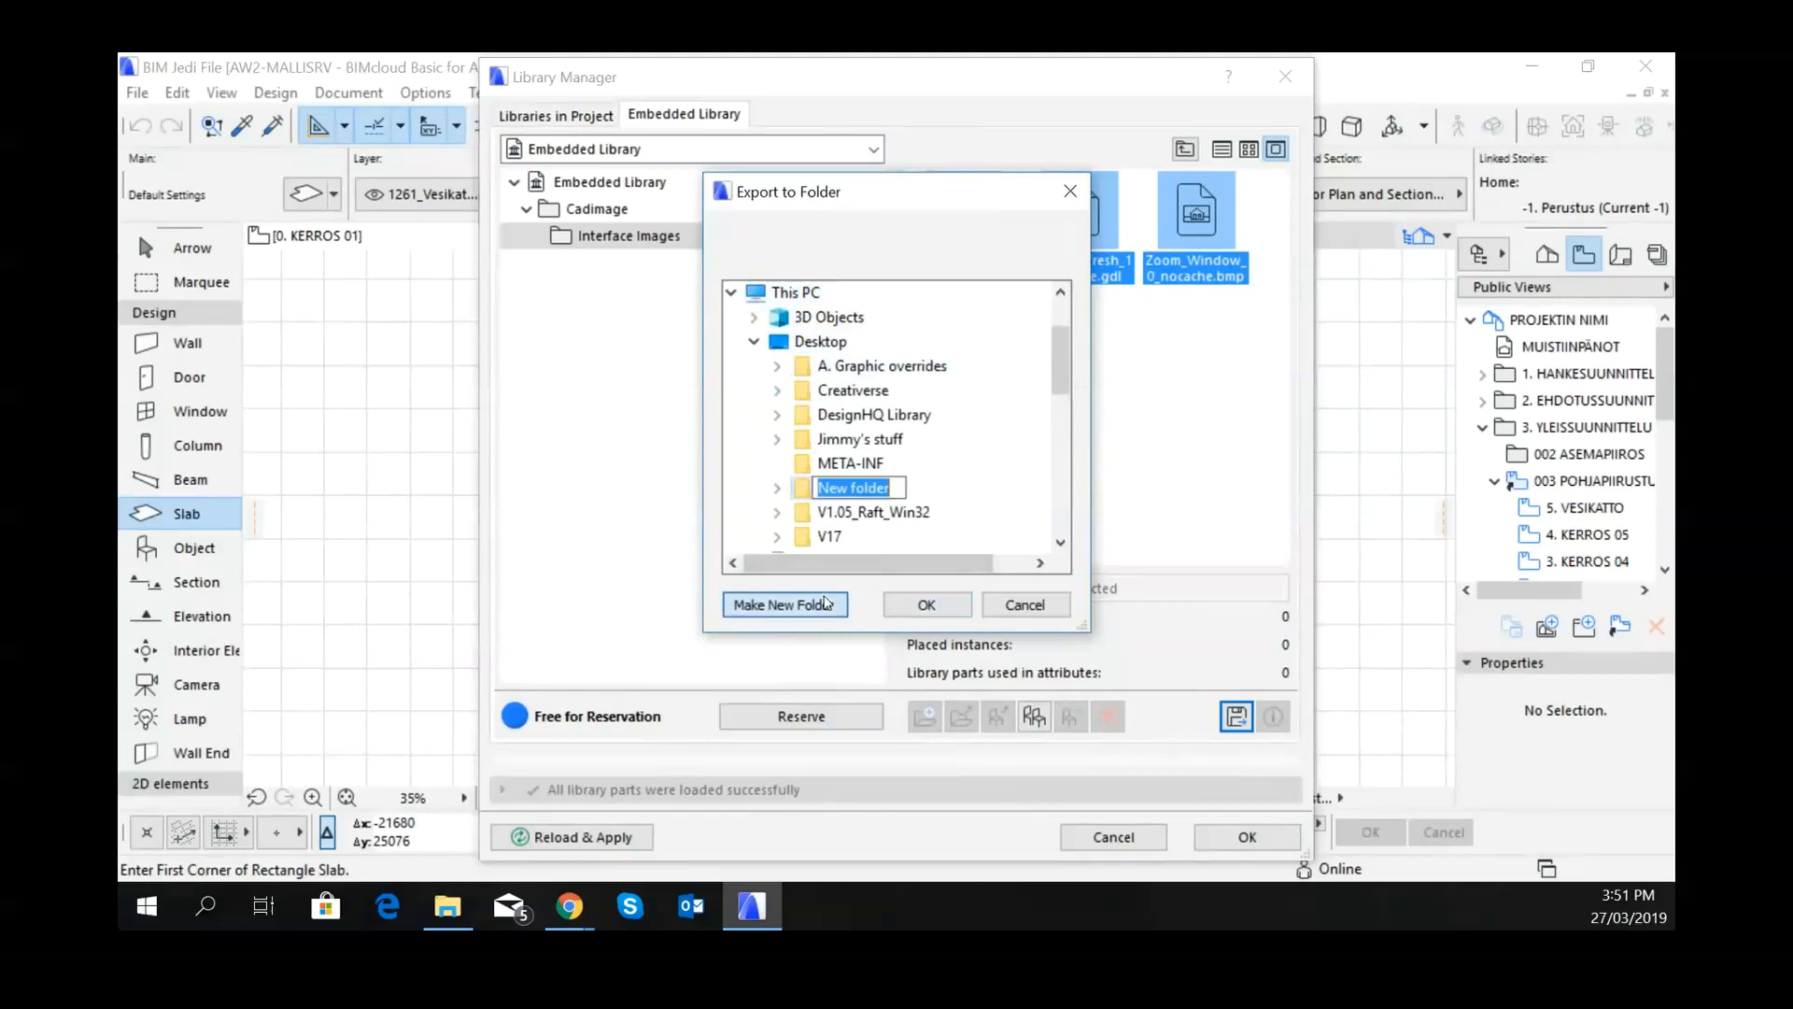
left_click(875, 492)
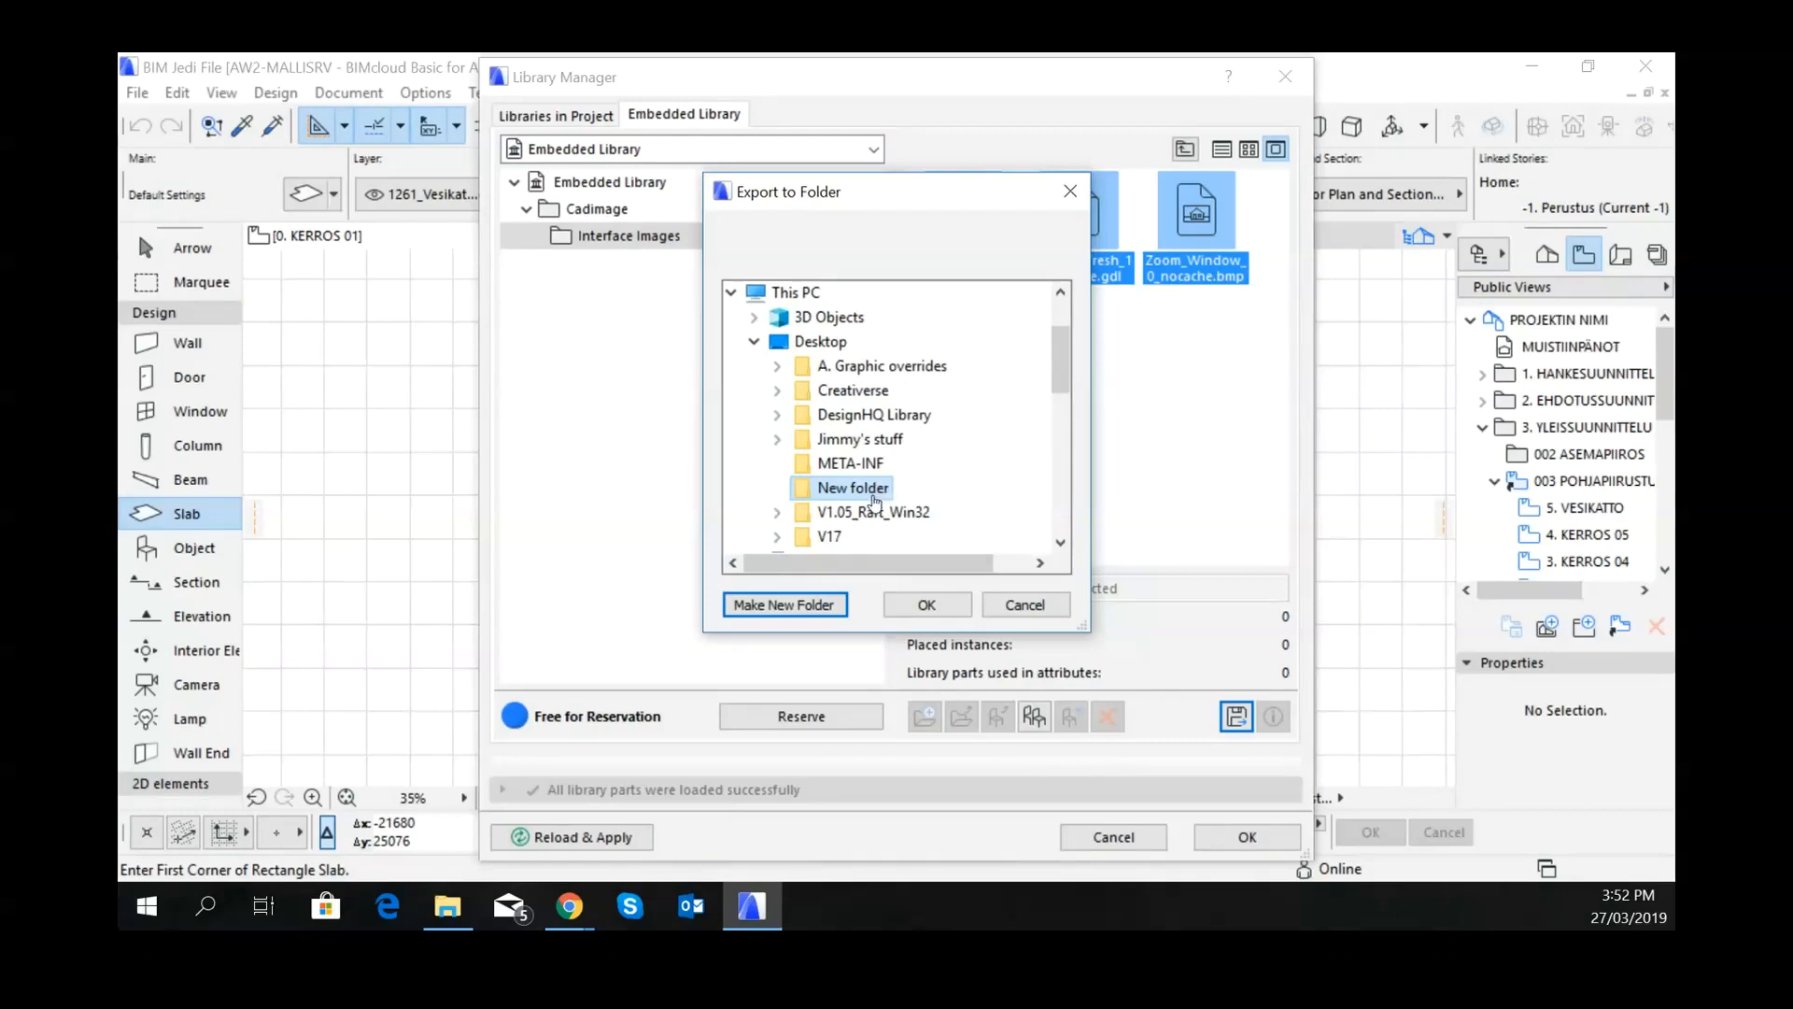
left_click(930, 614)
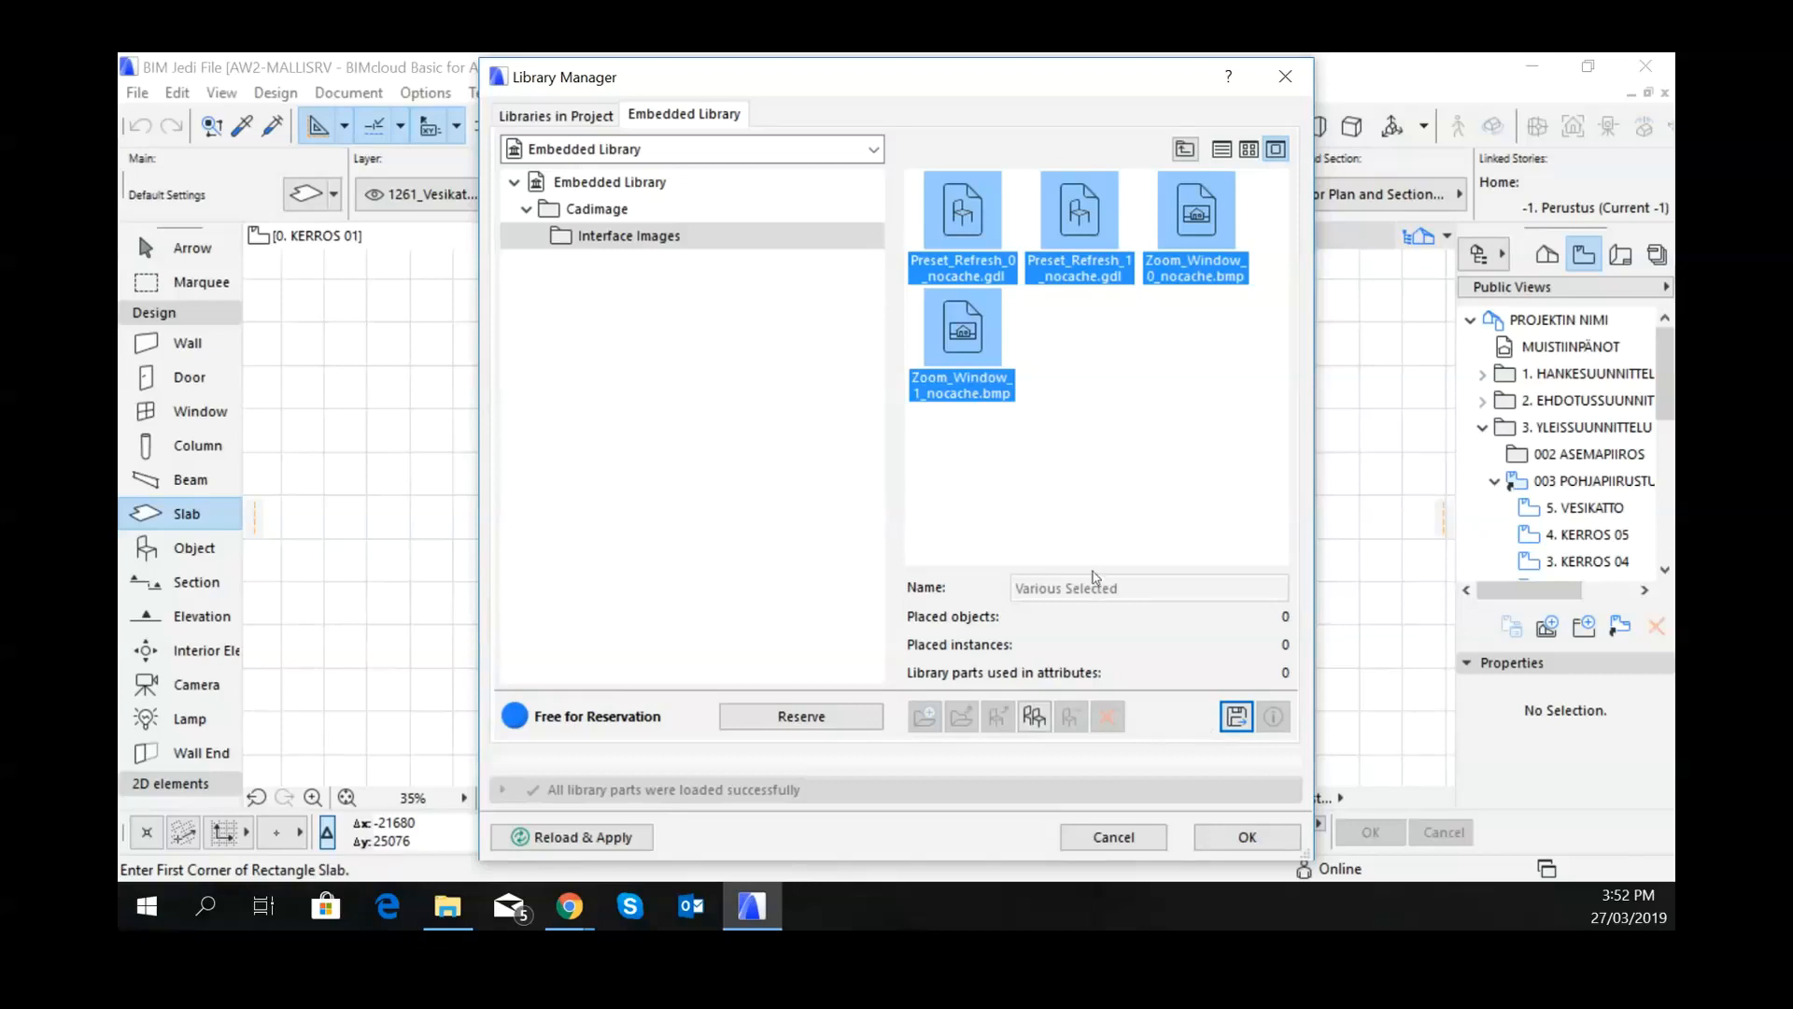
Step: Return to the list of libraries in the project, dismiss the notification and cancel the Library Manager
left_click(567, 118)
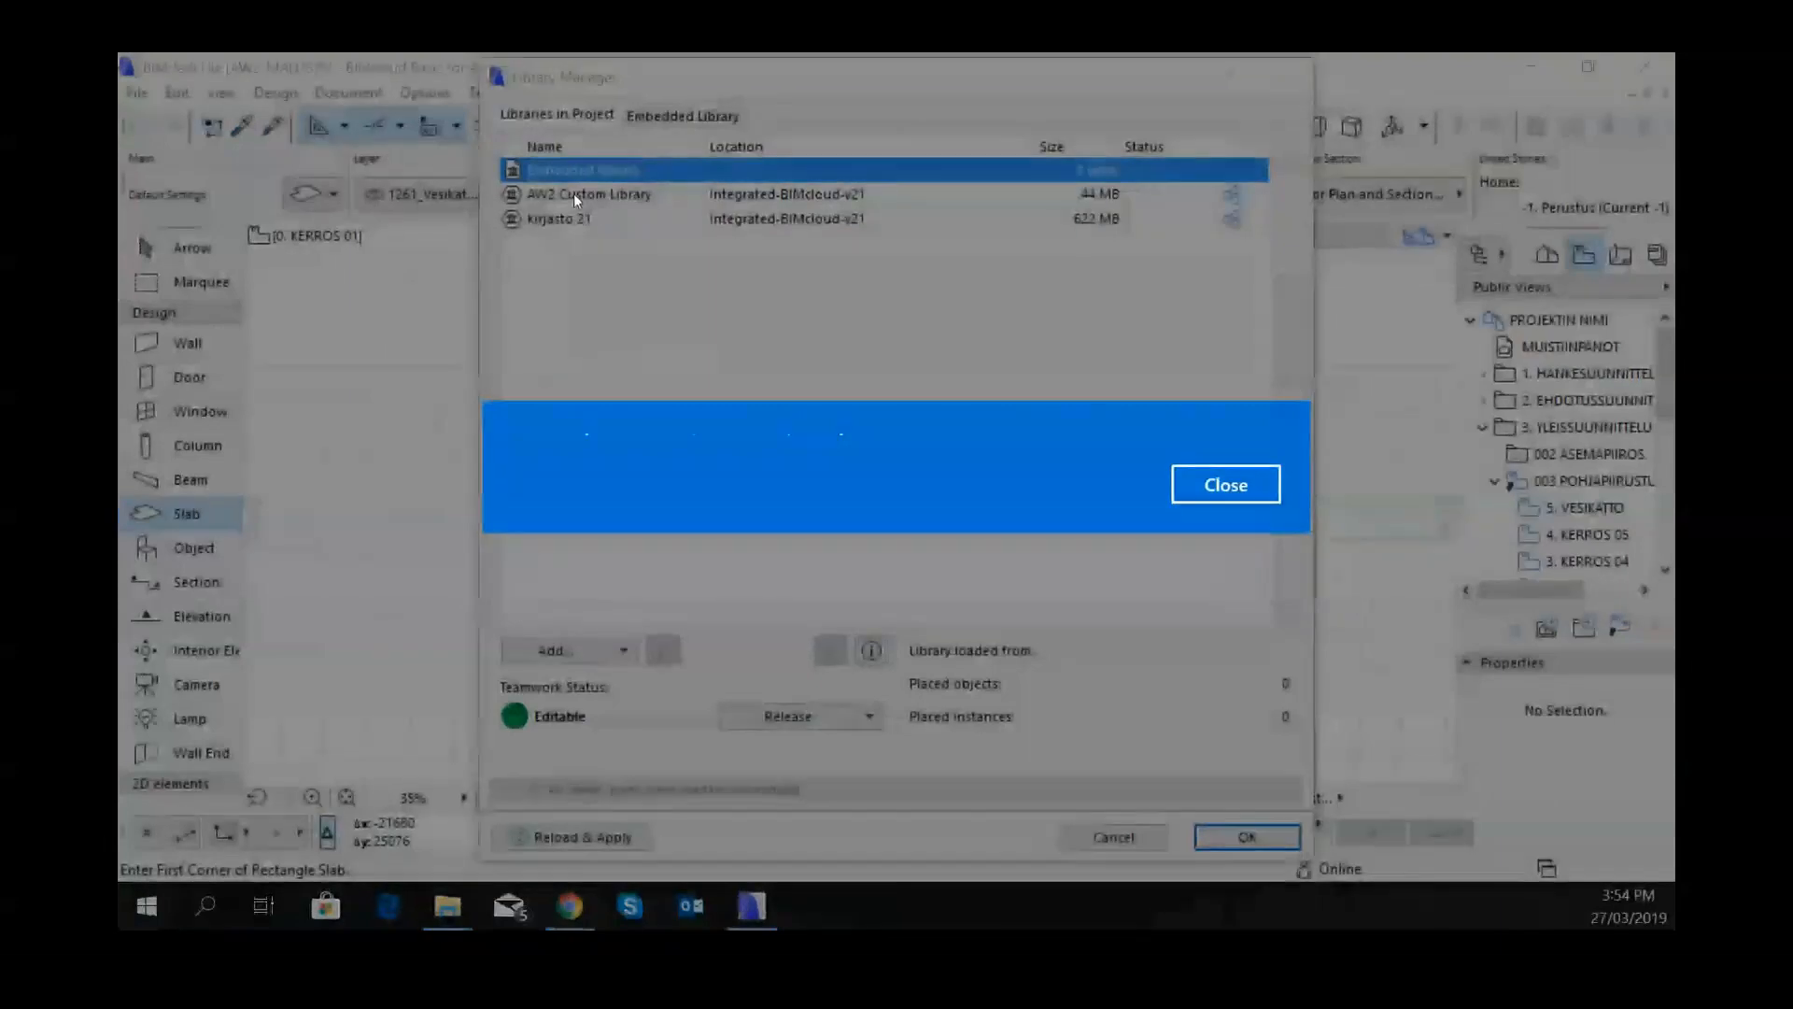
left_click(1225, 484)
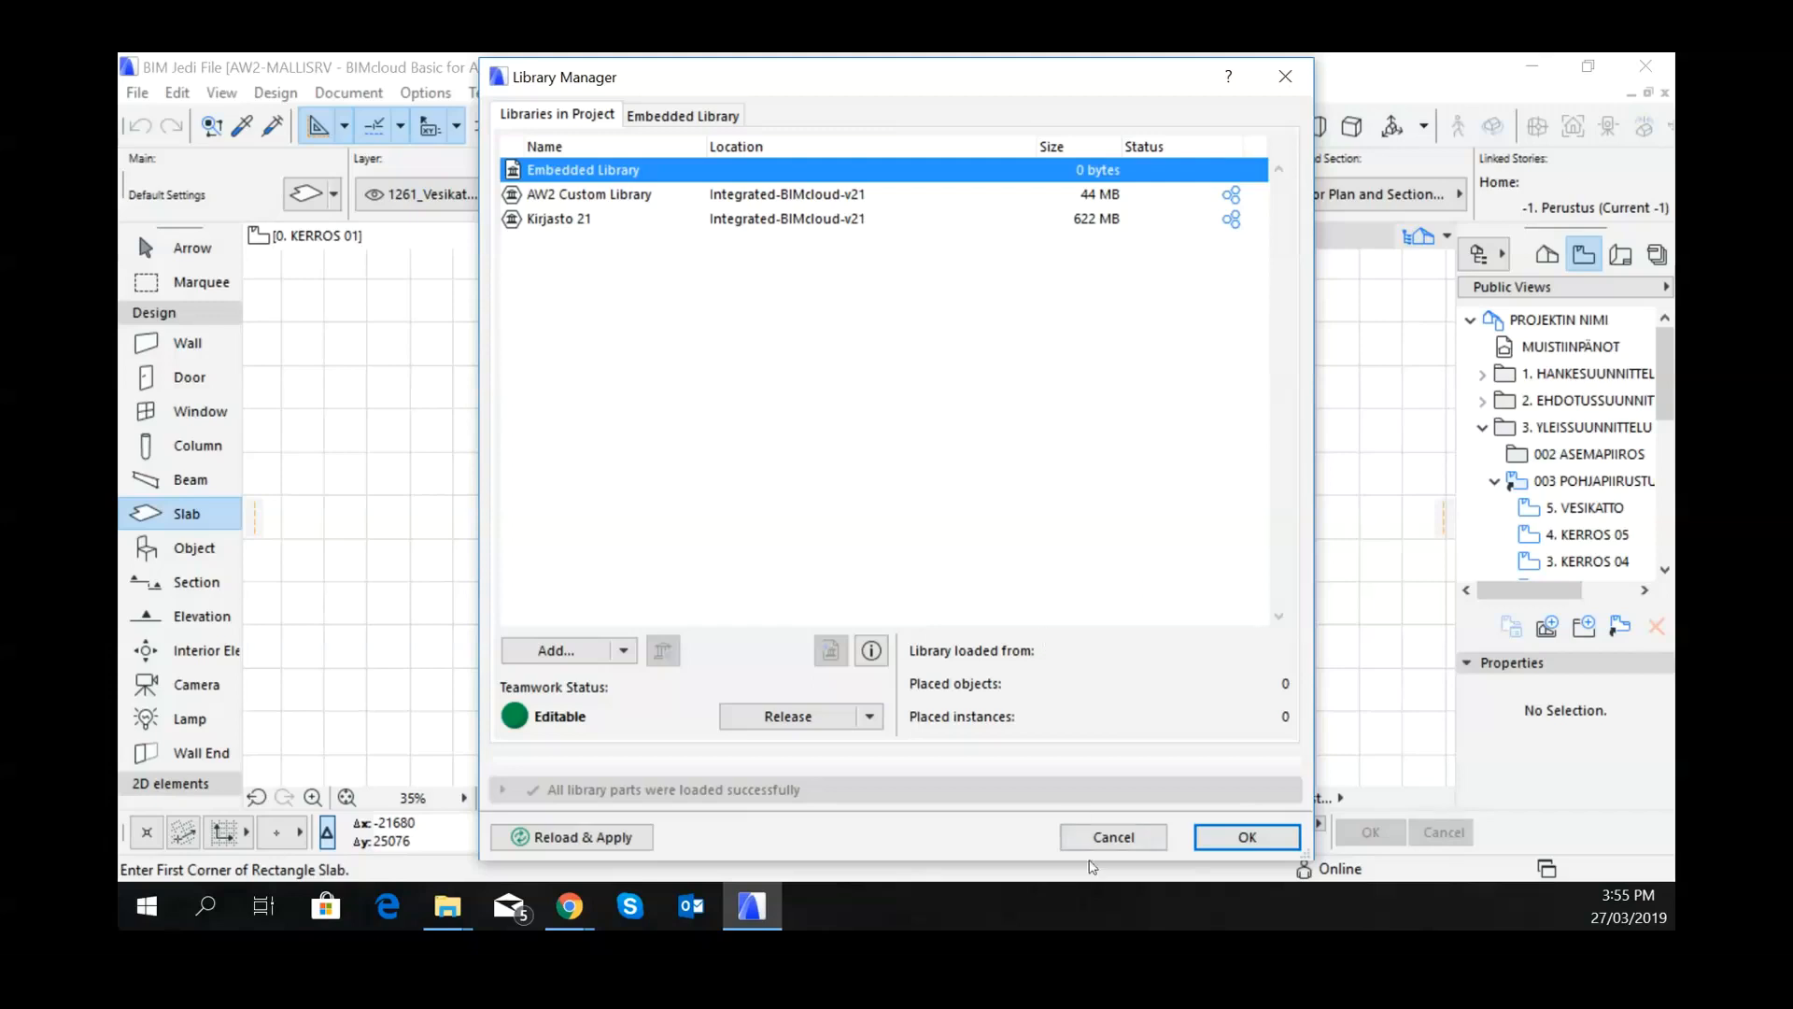
left_click(1138, 840)
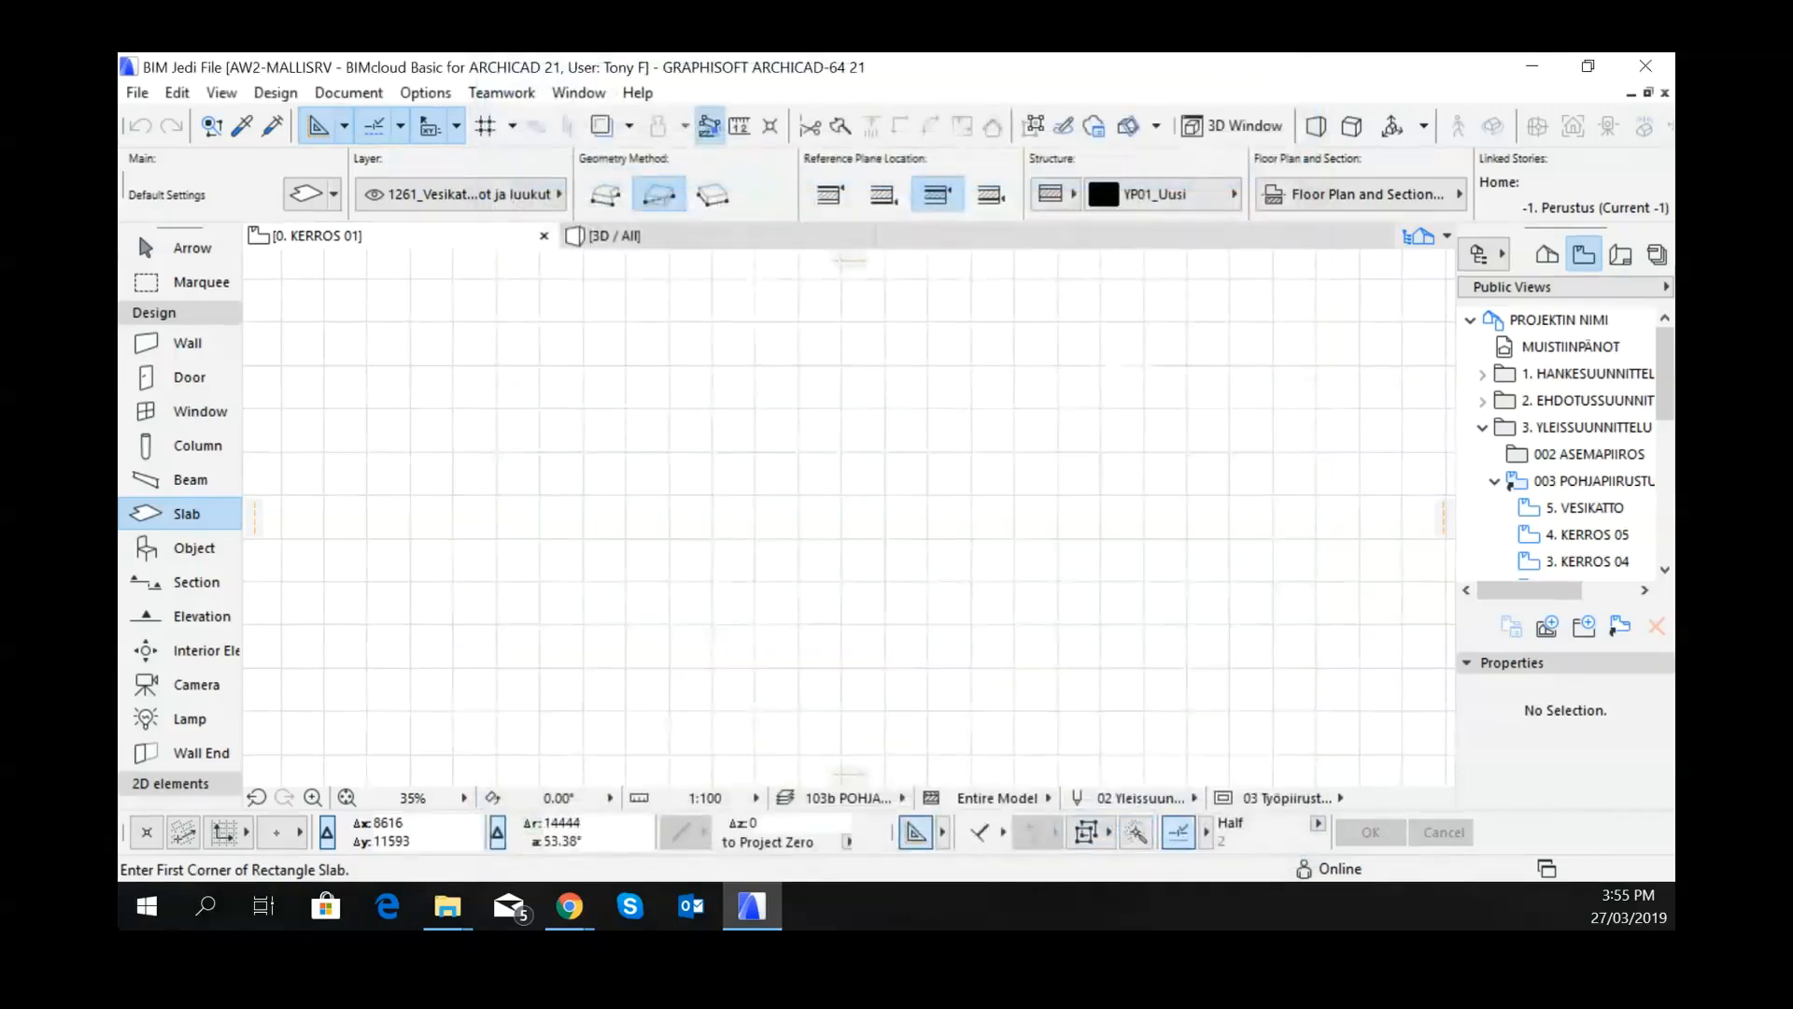